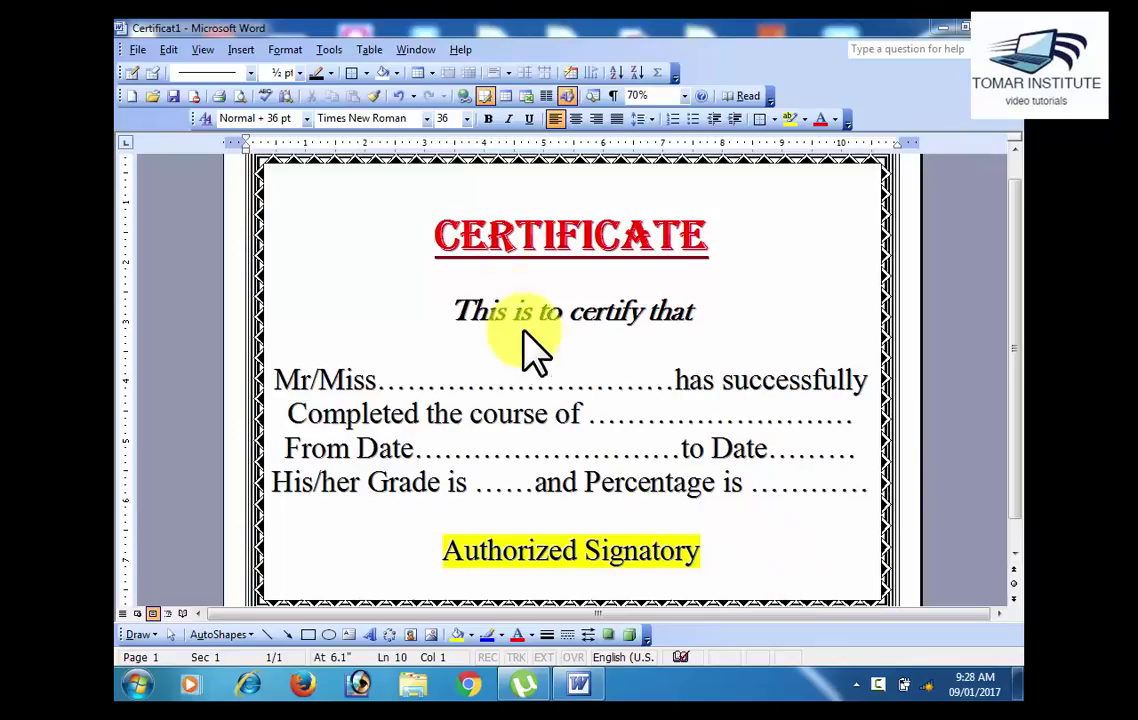
Open and dismiss the Letters and Mailings menu, then look over the certificate
{"action": "left_click", "coordinate": [330, 50]}
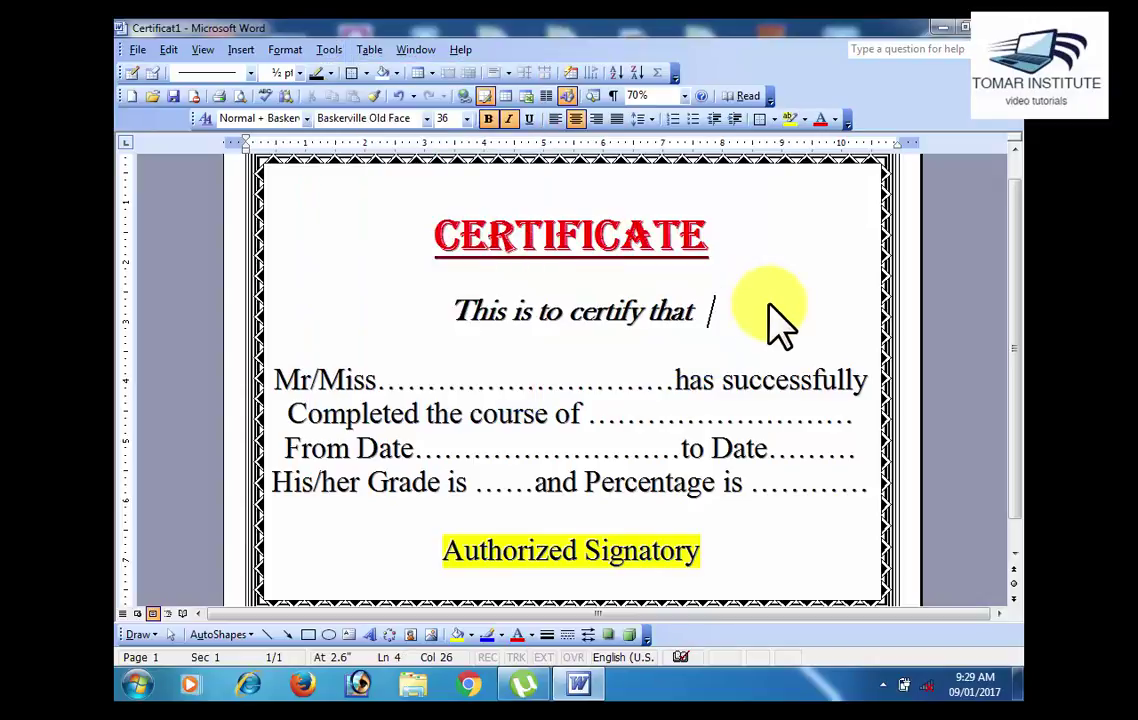
{"action": "left_click", "coordinate": [772, 320]}
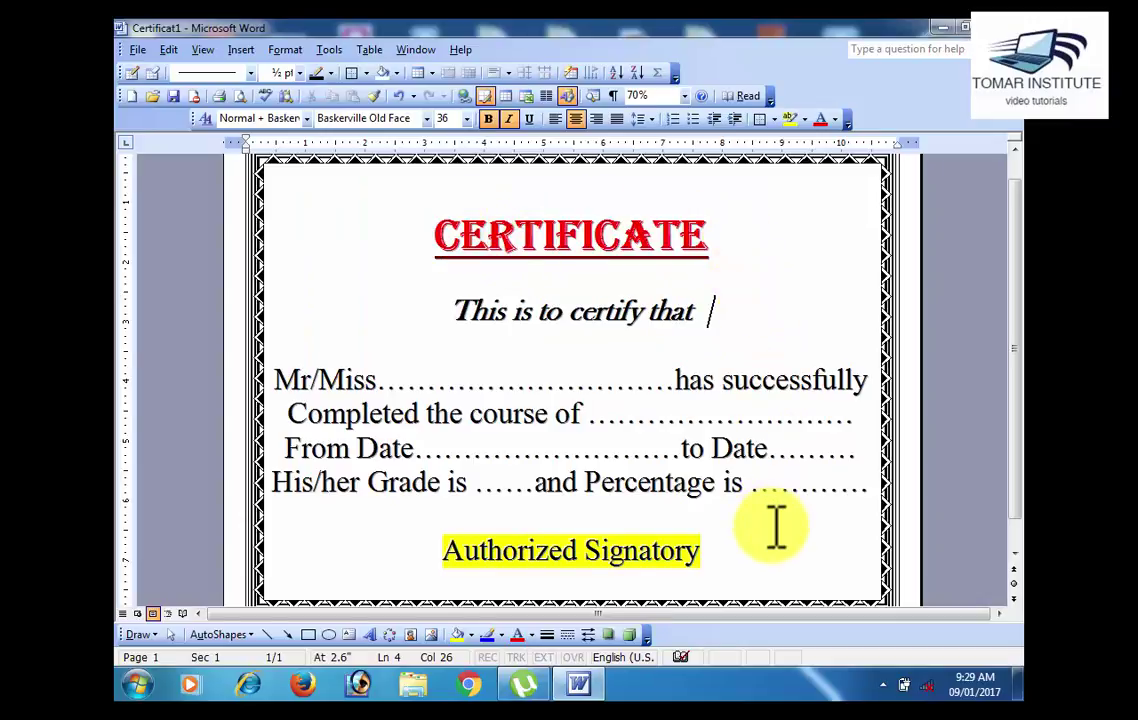
{"action": "scroll", "coordinate": [775, 527], "scroll_direction": "down", "scroll_amount": 1}
{"action": "scroll", "coordinate": [775, 527], "scroll_direction": "up", "scroll_amount": 1}
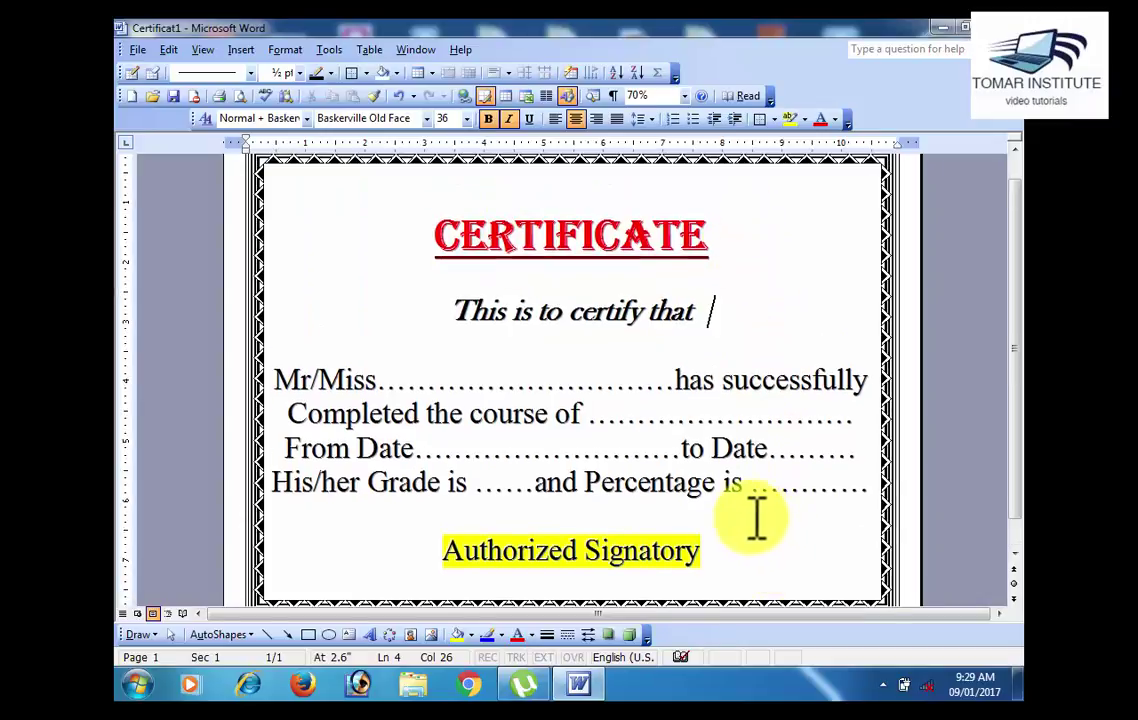
{"action": "left_click_drag", "start_coordinate": [1015, 460], "coordinate": [1018, 445]}
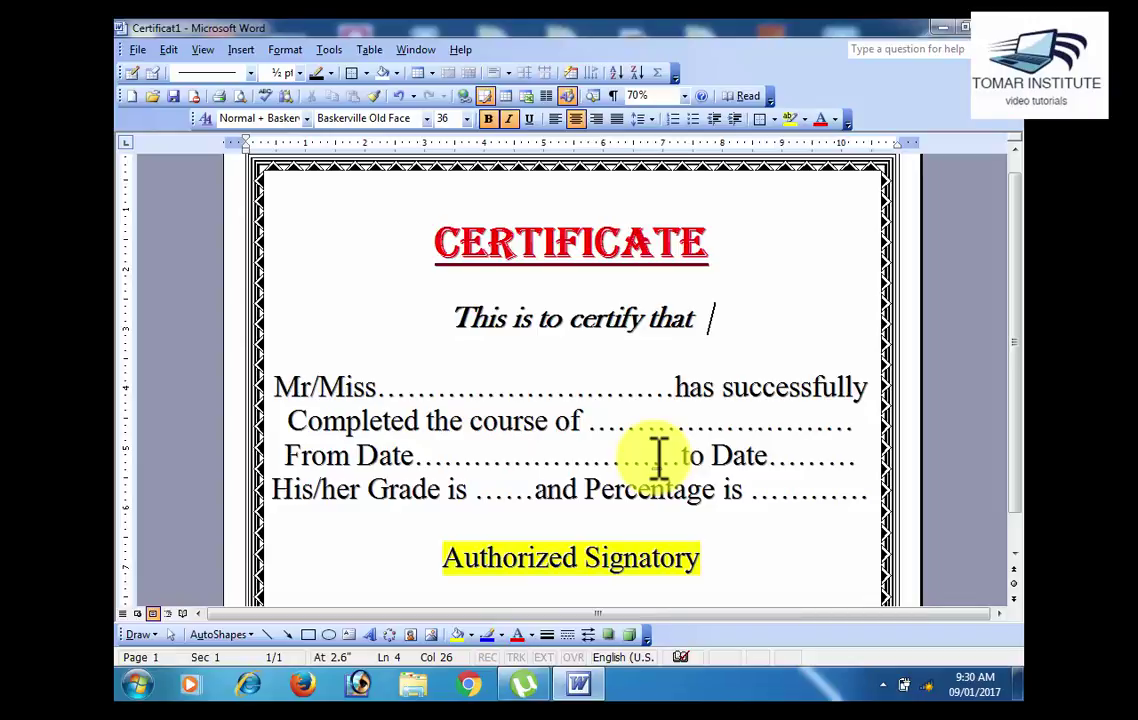
{"action": "scroll", "coordinate": [559, 437], "scroll_direction": "up", "scroll_amount": 1}
{"action": "scroll", "coordinate": [589, 452], "scroll_direction": "down", "scroll_amount": 1}
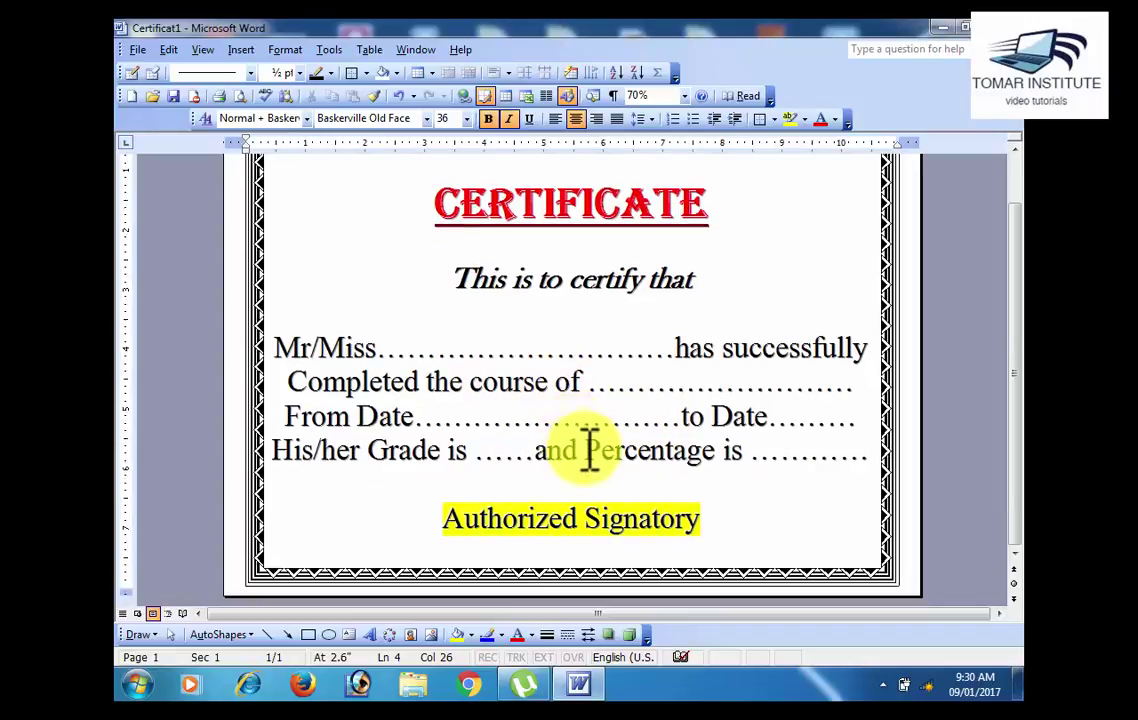
{"action": "scroll", "coordinate": [589, 450], "scroll_direction": "up", "scroll_amount": 1}
Point out the certificate's blanks for name, From Date, to Date, Grade and Percentage
{"action": "left_click", "coordinate": [439, 402]}
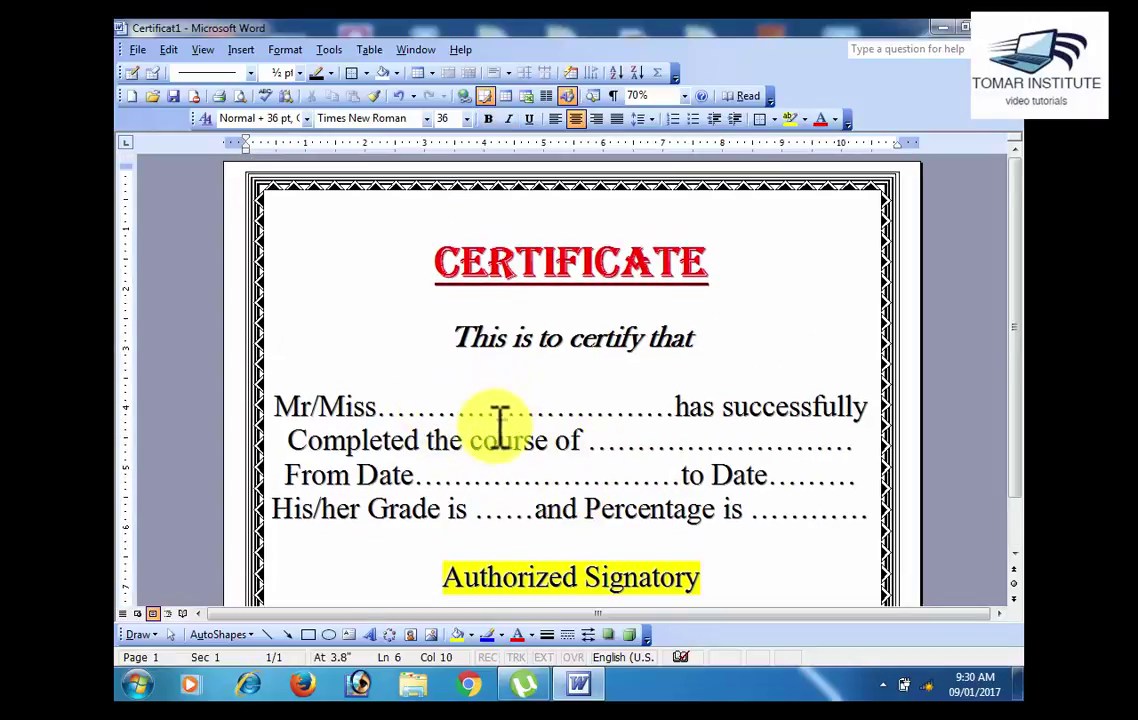
{"action": "left_click", "coordinate": [475, 470]}
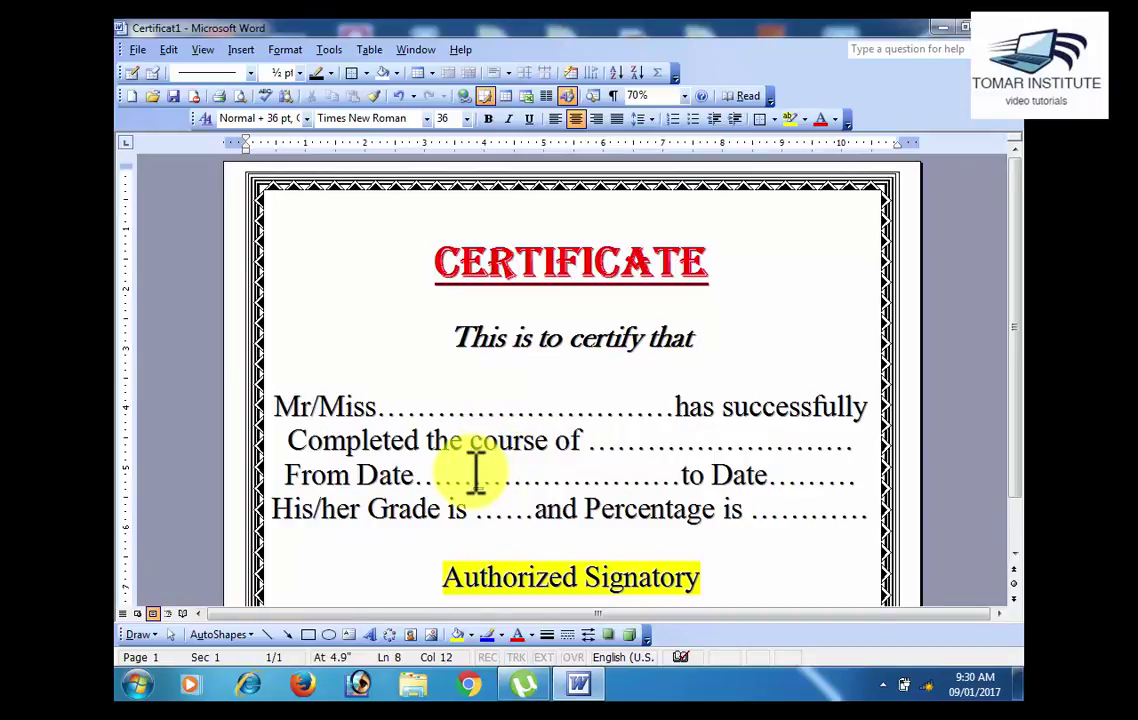
{"action": "left_click", "coordinate": [806, 477]}
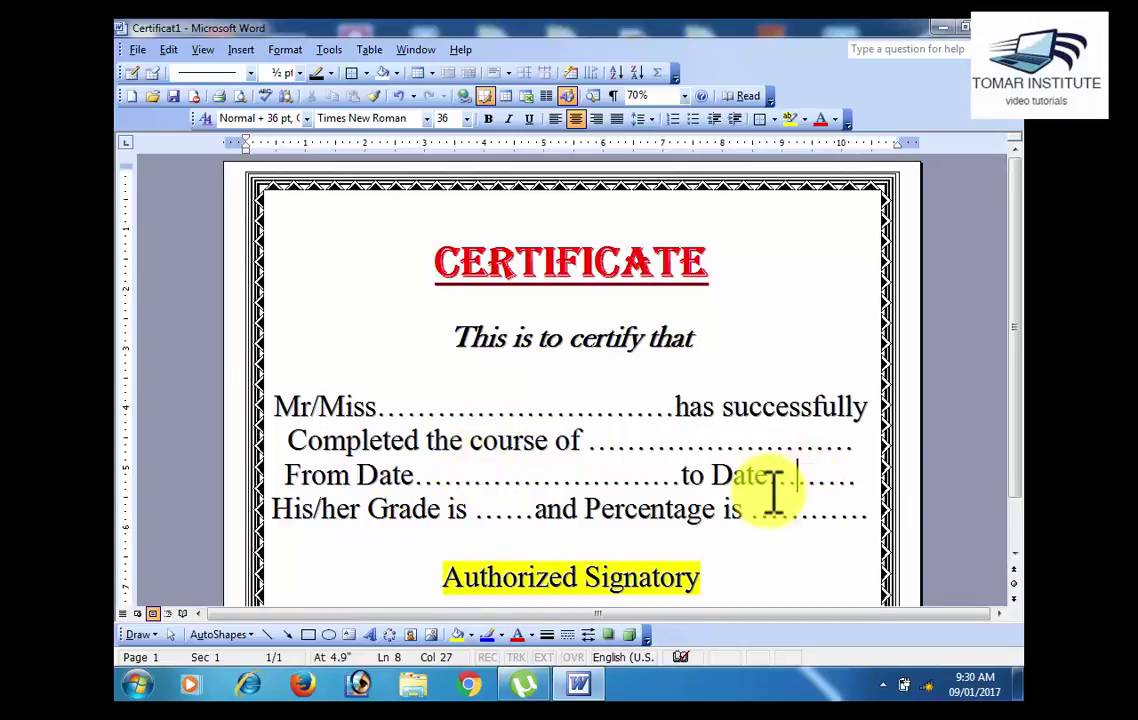
{"action": "left_click", "coordinate": [489, 510]}
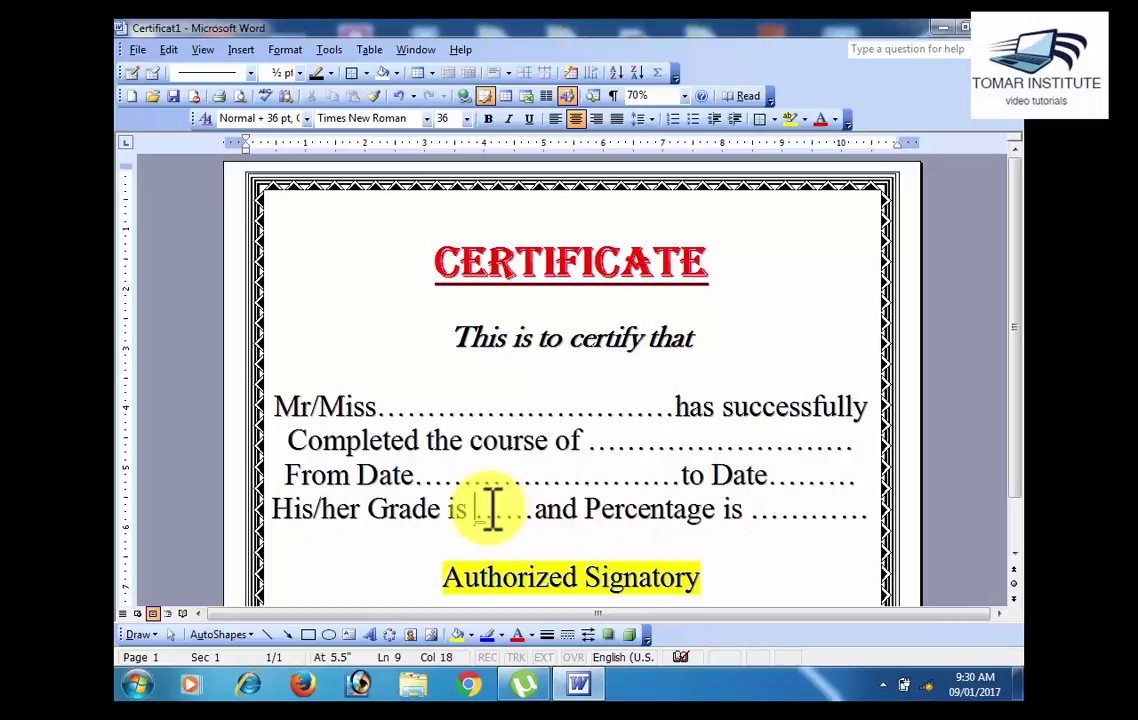
{"action": "left_click", "coordinate": [815, 511]}
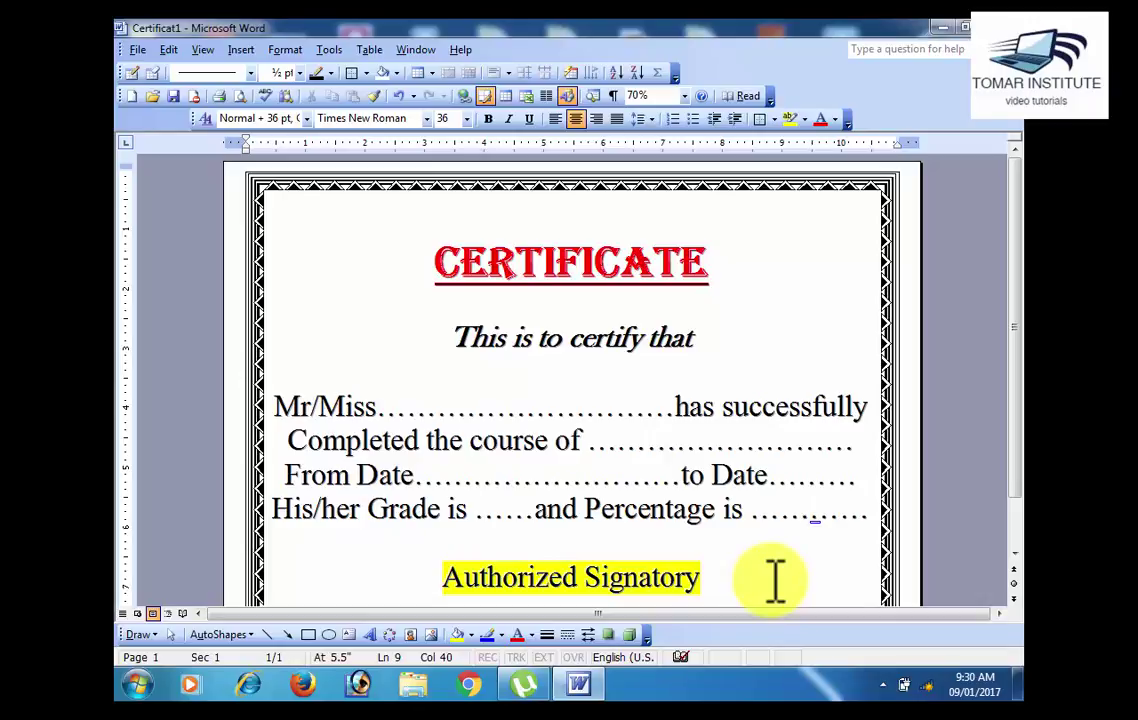
{"action": "left_click", "coordinate": [470, 403]}
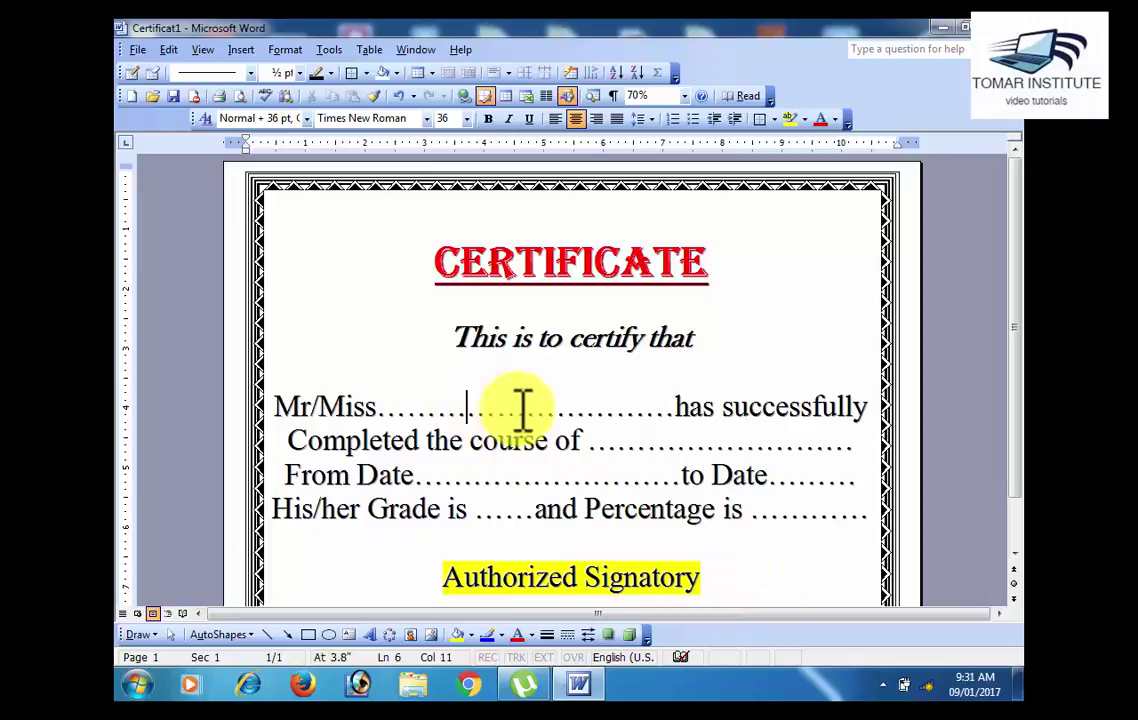
{"action": "left_click", "coordinate": [562, 475]}
{"action": "left_click", "coordinate": [799, 475]}
{"action": "left_click", "coordinate": [505, 497]}
{"action": "left_click", "coordinate": [757, 508]}
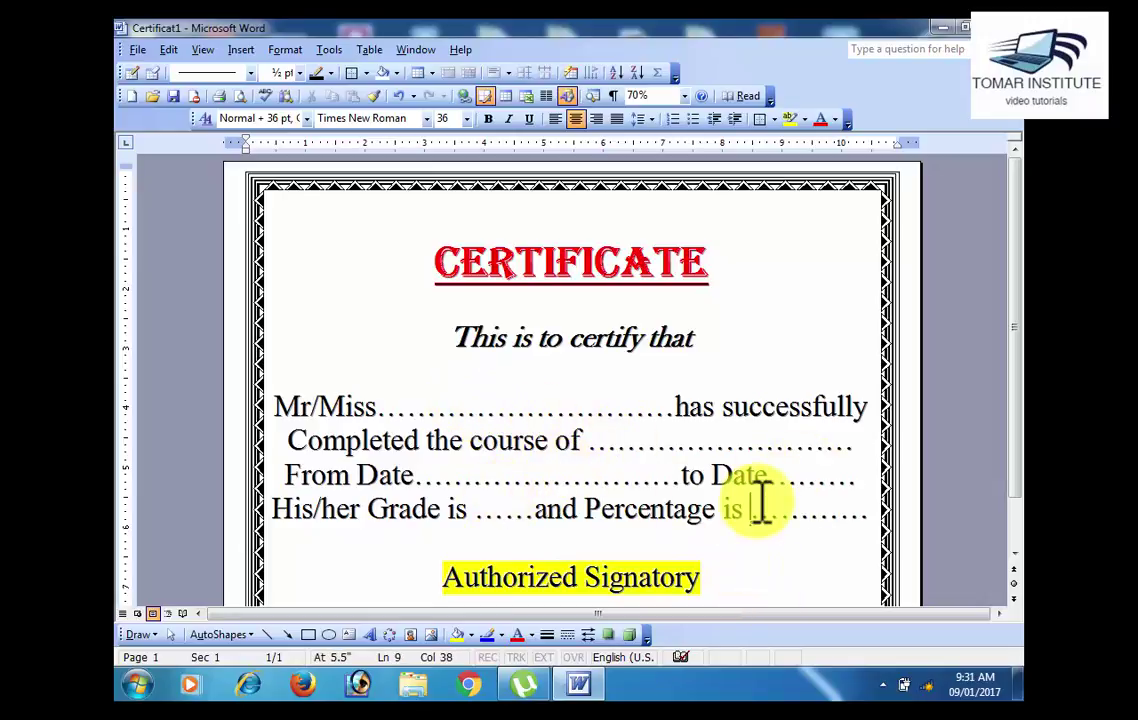
{"action": "left_click", "coordinate": [461, 400]}
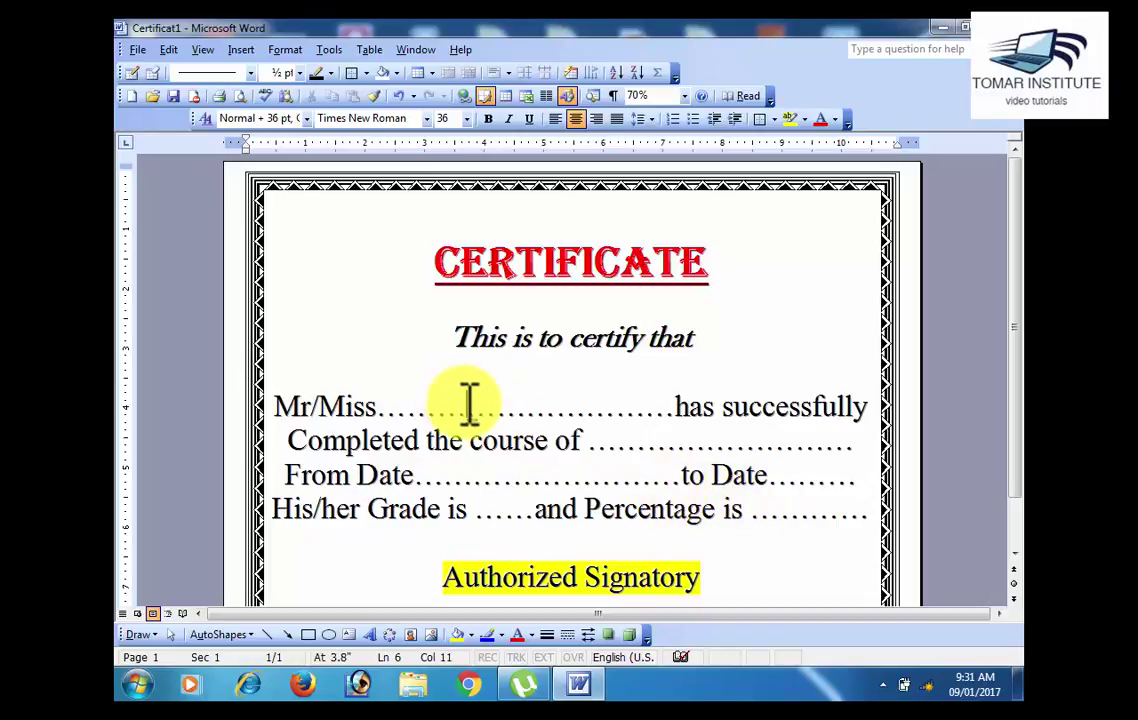
{"action": "left_click", "coordinate": [563, 475]}
{"action": "left_click", "coordinate": [812, 470]}
{"action": "left_click", "coordinate": [507, 508]}
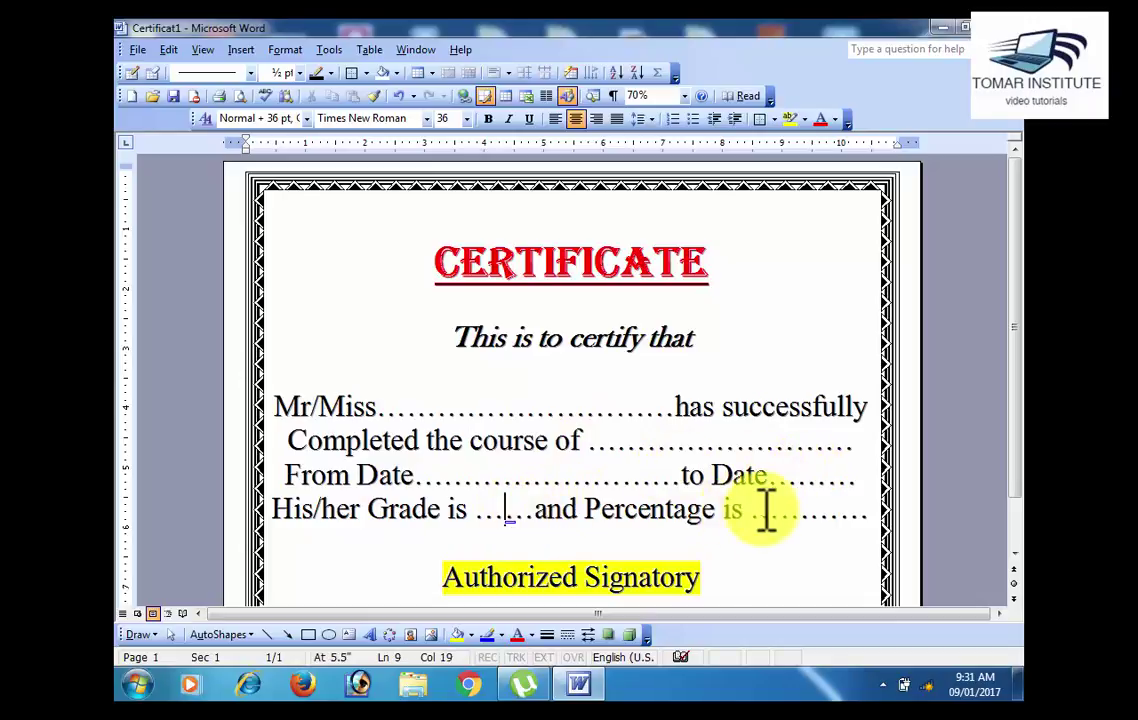
{"action": "left_click", "coordinate": [772, 512]}
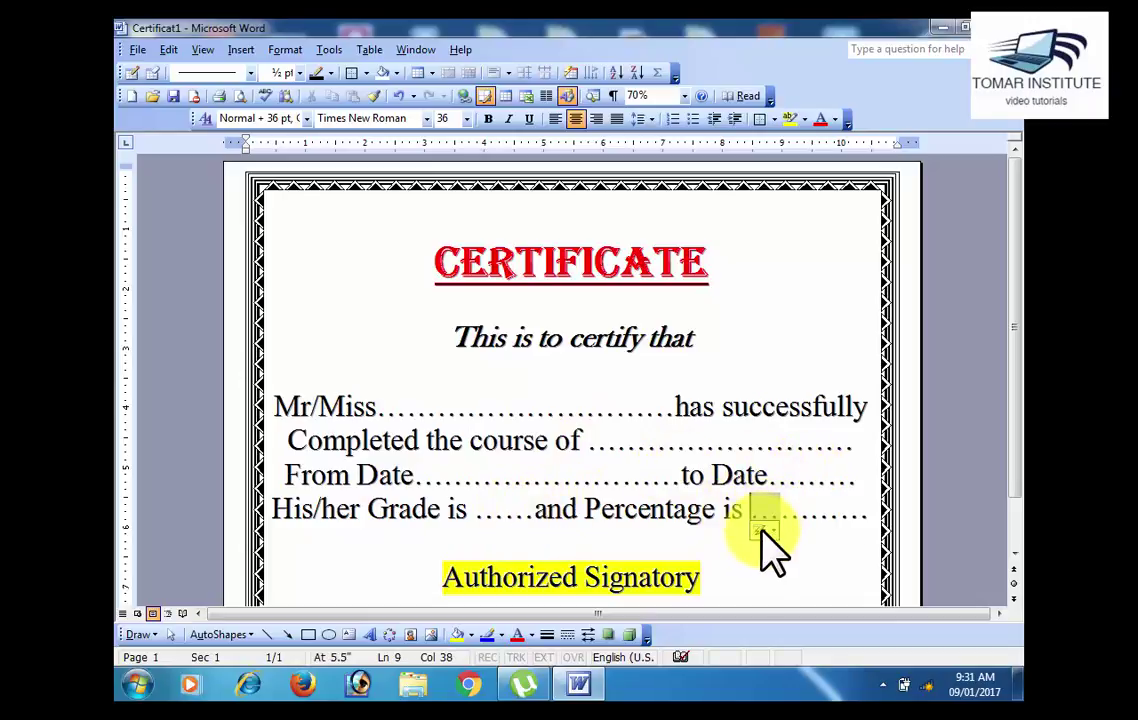
Launch the Mail Merge wizard from Tools > Letters and Mailings, with Letters as document type
{"action": "scroll", "coordinate": [765, 550], "scroll_direction": "down", "scroll_amount": 1}
{"action": "scroll", "coordinate": [765, 568], "scroll_direction": "down", "scroll_amount": 1}
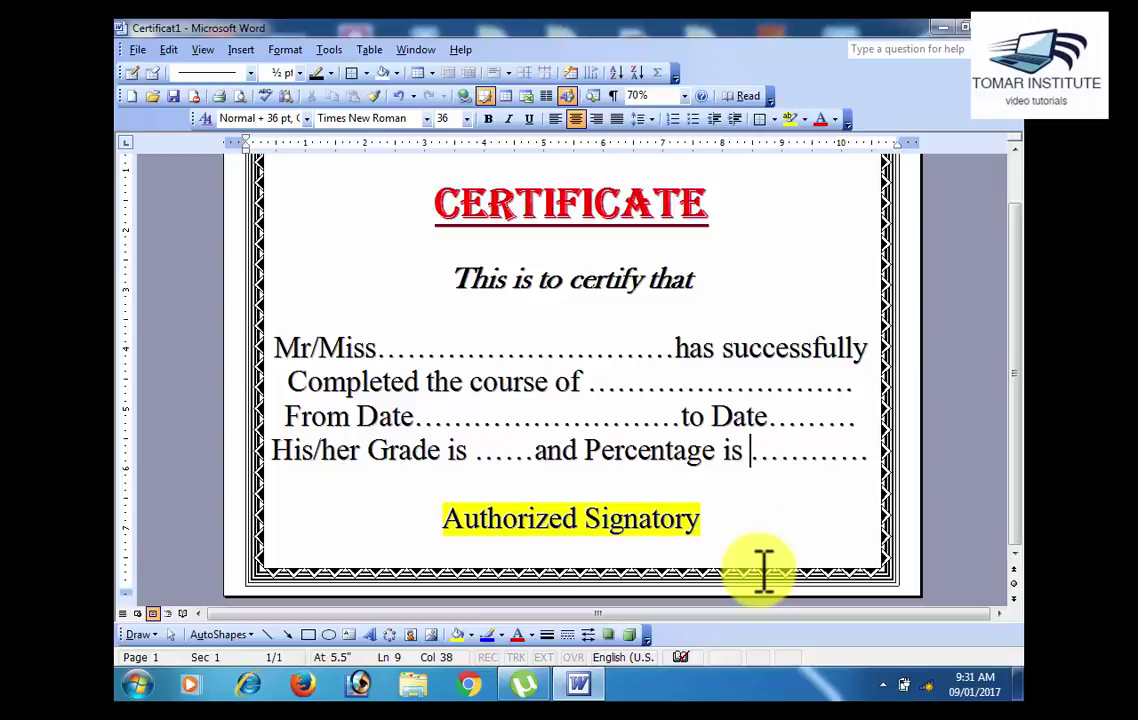
{"action": "scroll", "coordinate": [763, 570], "scroll_direction": "up", "scroll_amount": 2}
{"action": "scroll", "coordinate": [724, 543], "scroll_direction": "down", "scroll_amount": 2}
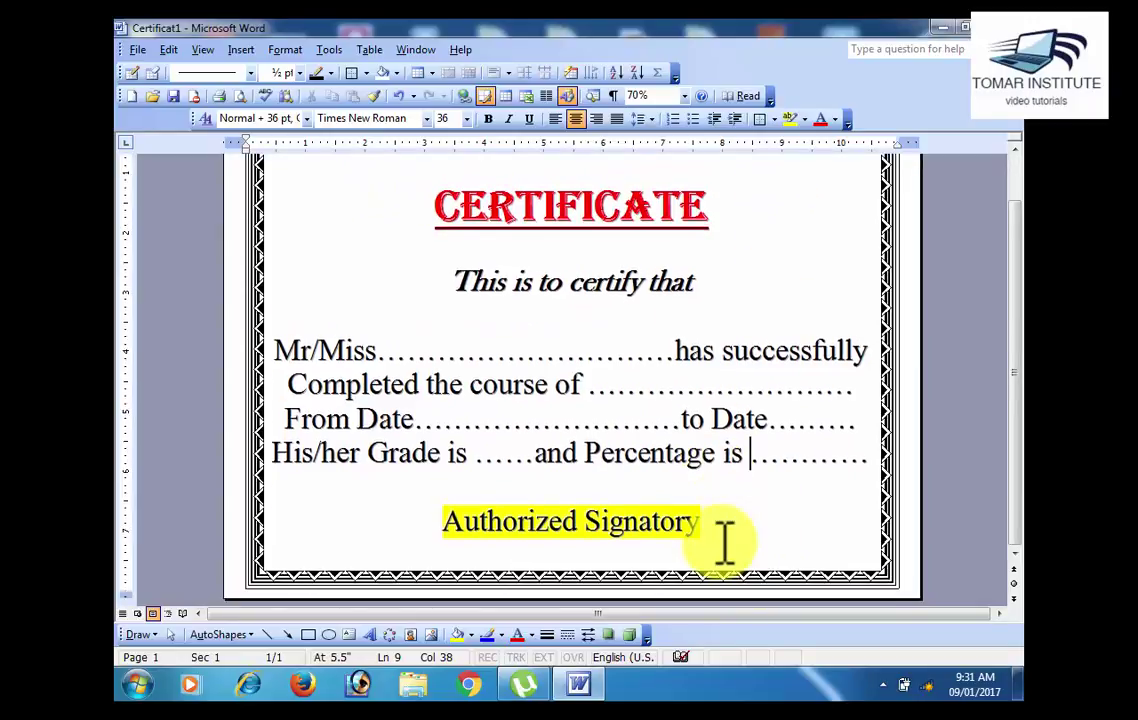
{"action": "scroll", "coordinate": [658, 521], "scroll_direction": "up", "scroll_amount": 2}
{"action": "scroll", "coordinate": [770, 470], "scroll_direction": "down", "scroll_amount": 2}
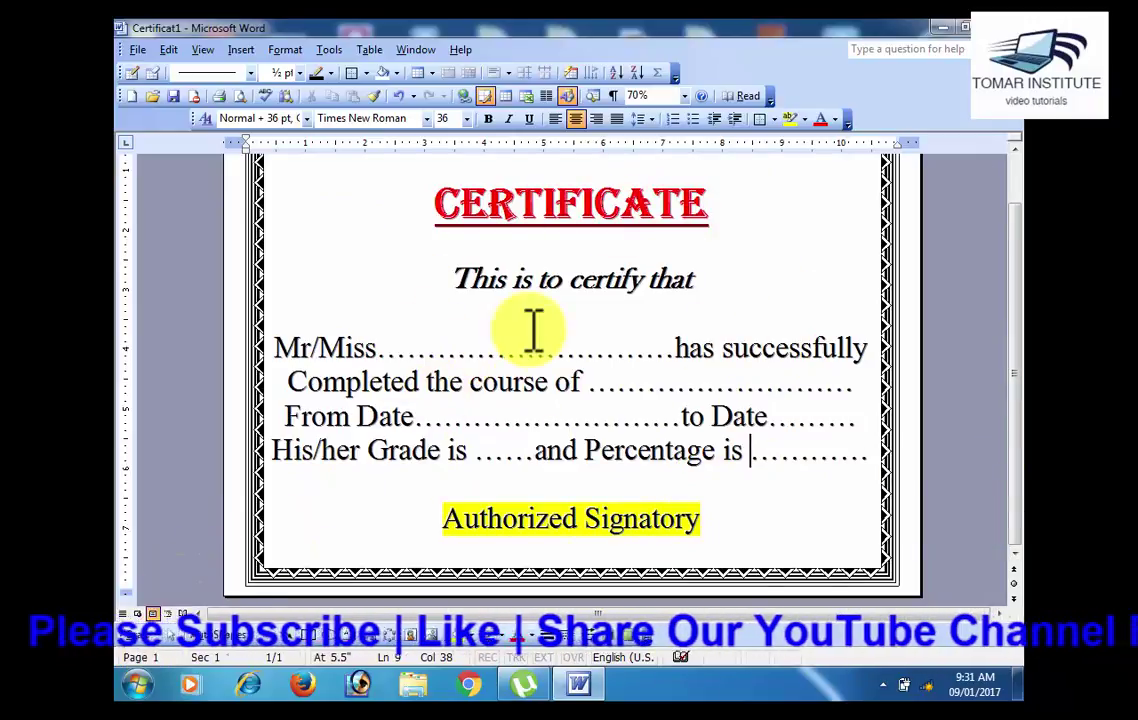
{"action": "scroll", "coordinate": [1015, 355], "scroll_direction": "up", "scroll_amount": 1}
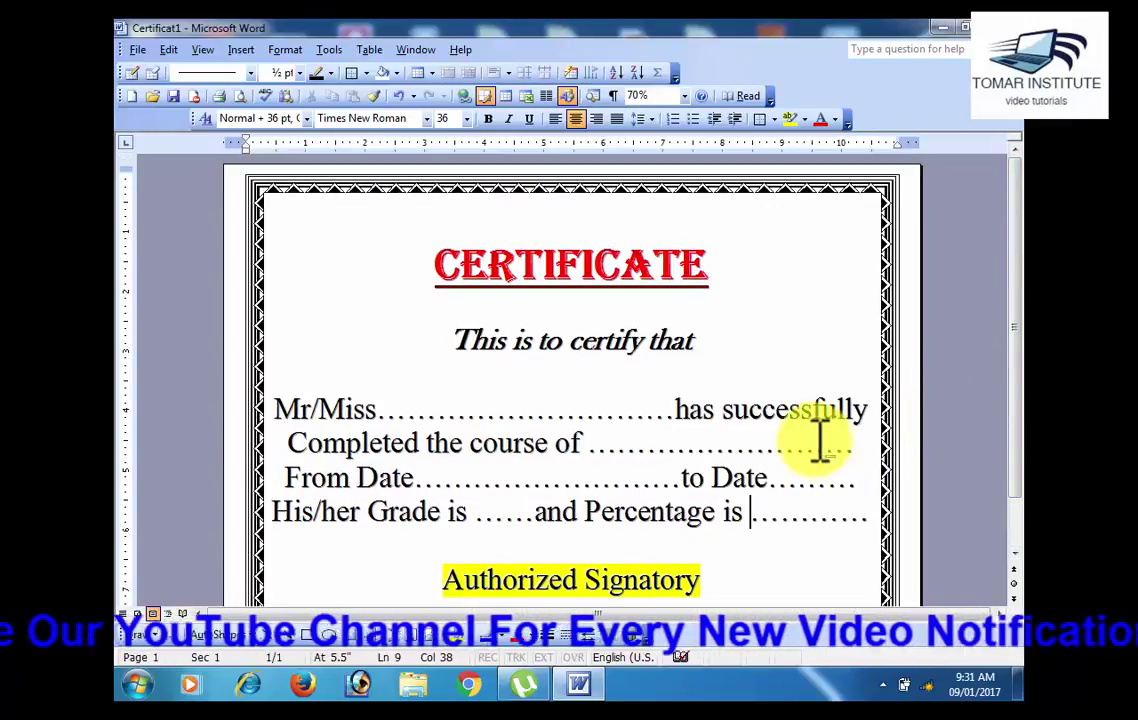
{"action": "left_click", "coordinate": [328, 49]}
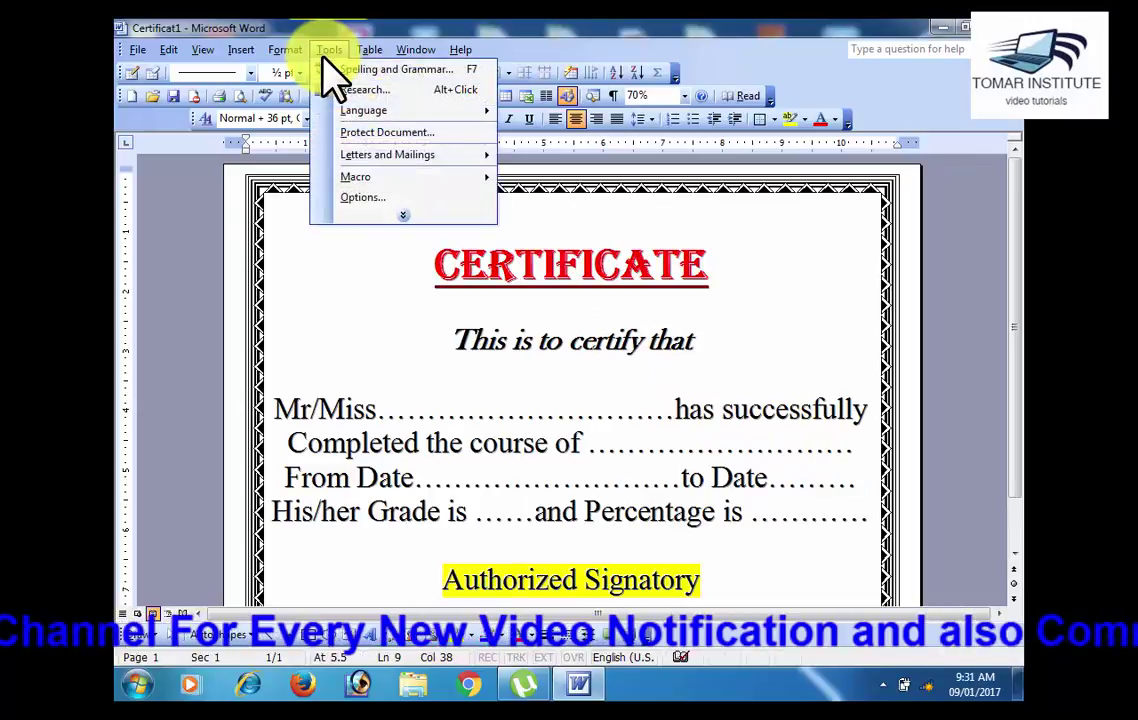
{"action": "mouse_move", "coordinate": [387, 155]}
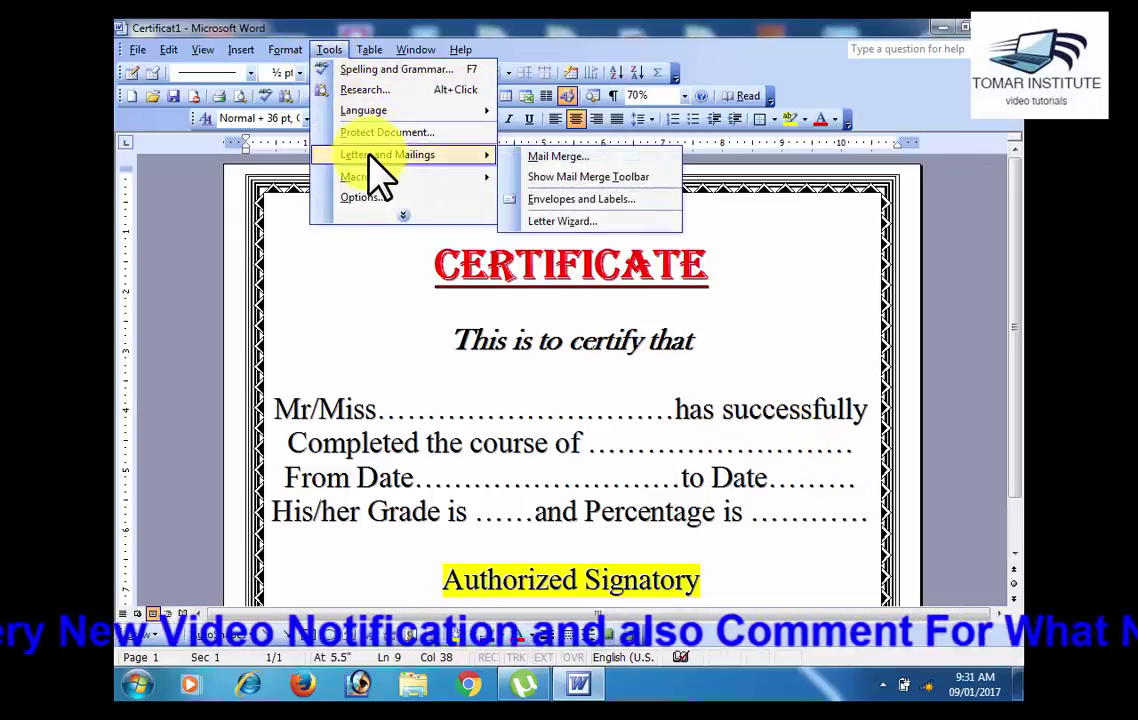
{"action": "left_click", "coordinate": [566, 160]}
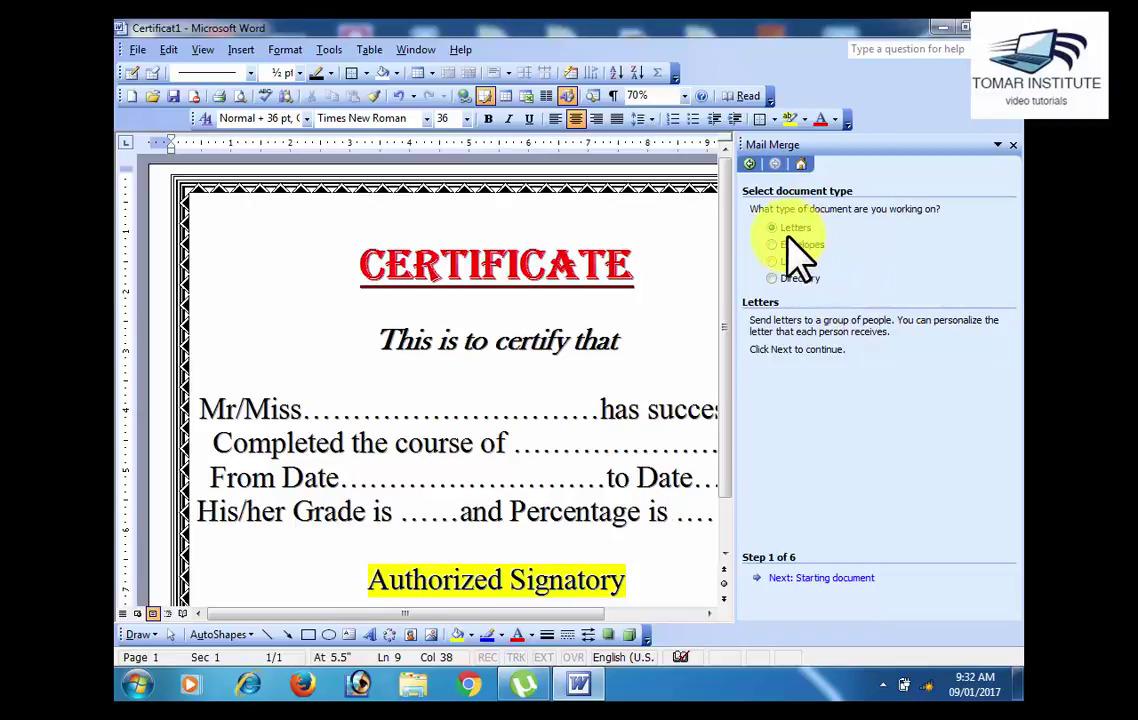
Choose 'Use the current document' as the starting document and advance to Select recipients
{"action": "left_click", "coordinate": [826, 579]}
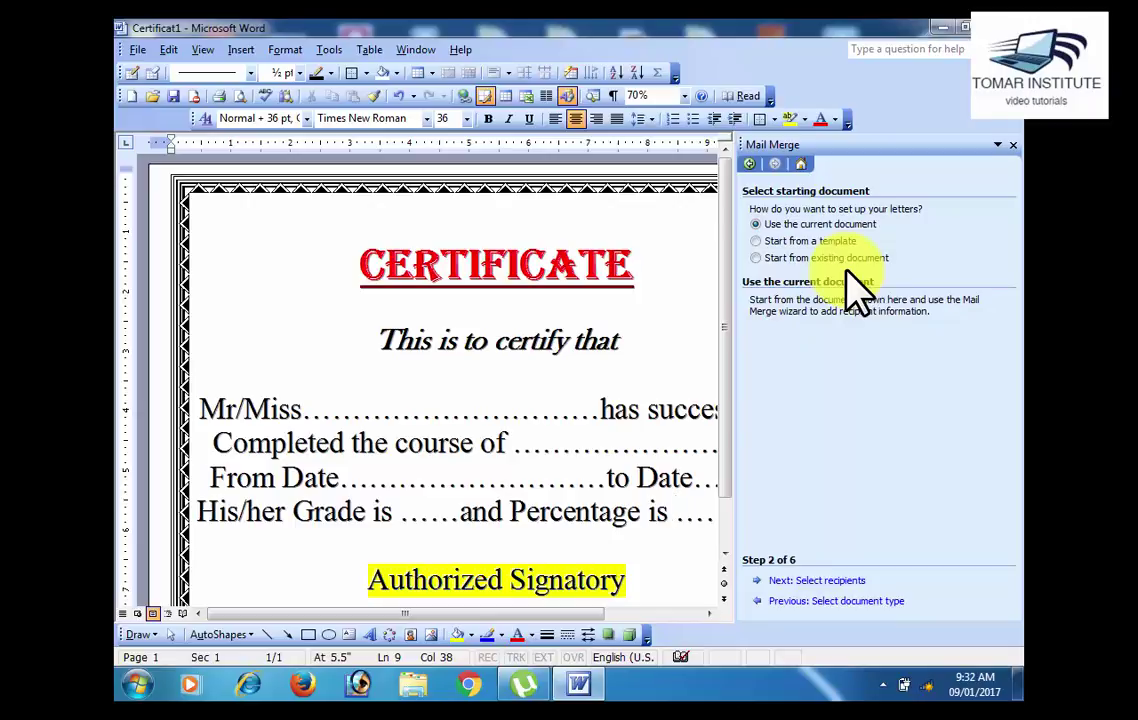
{"action": "left_click", "coordinate": [756, 258]}
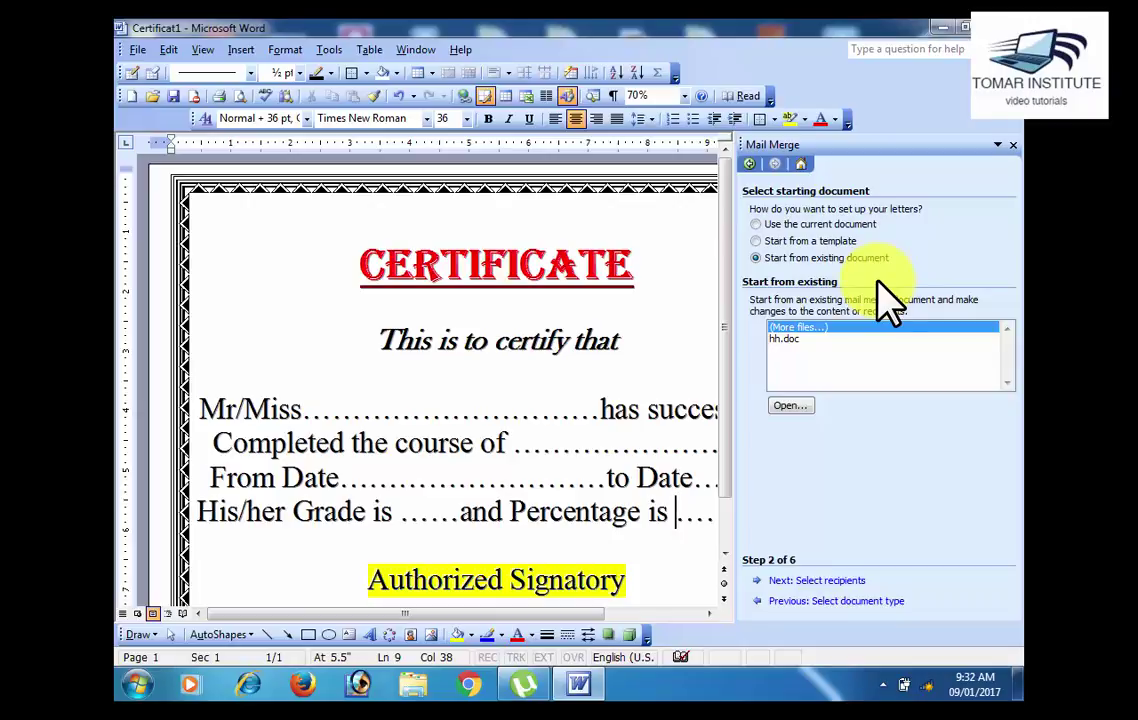
{"action": "left_click", "coordinate": [511, 409]}
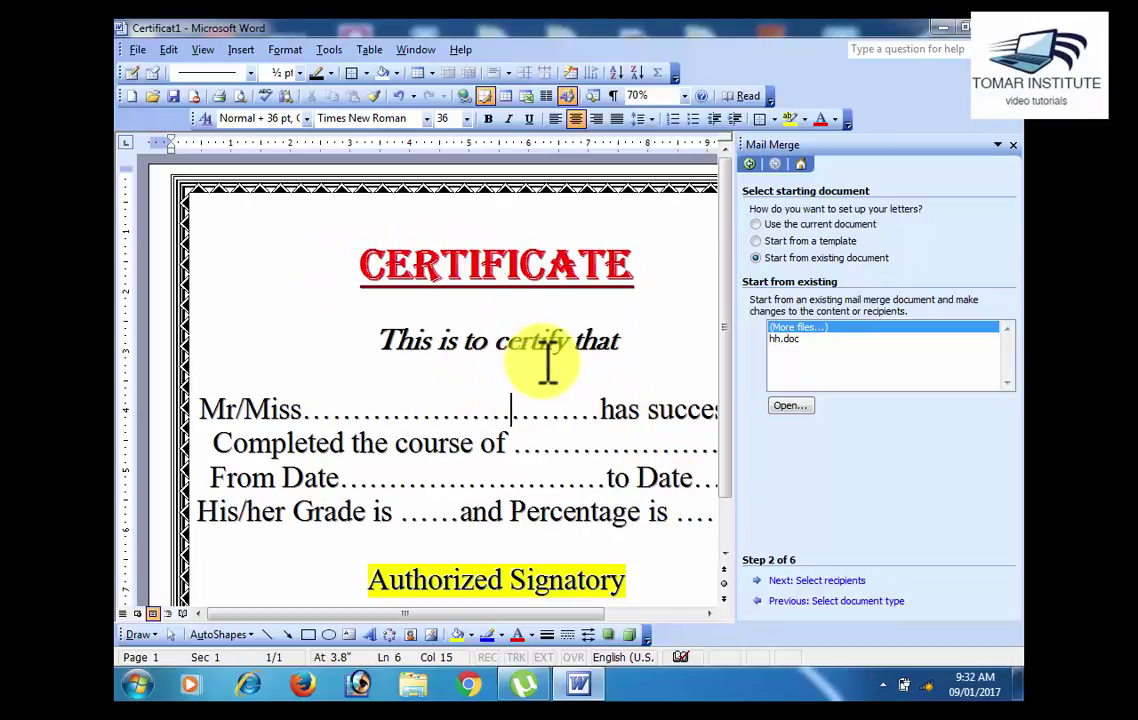
{"action": "left_click", "coordinate": [756, 224]}
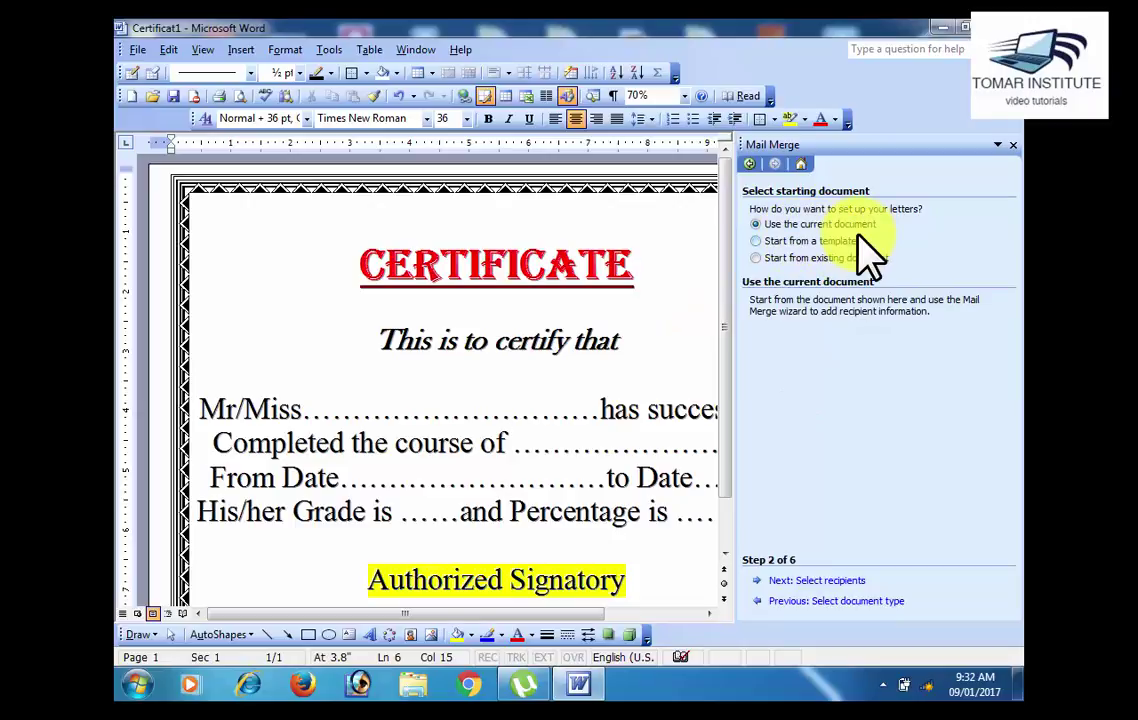
{"action": "left_click", "coordinate": [818, 582]}
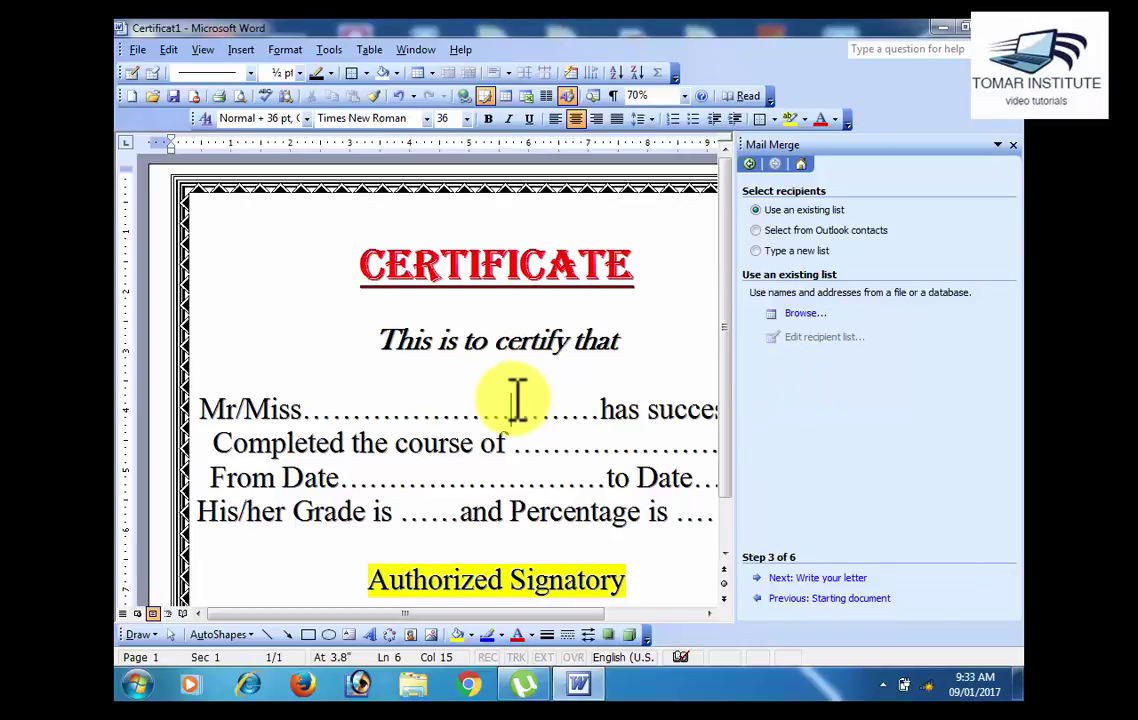
Pick 'Type a new list' rather than Outlook contacts as the recipient source
{"action": "left_click", "coordinate": [556, 438]}
{"action": "left_click", "coordinate": [518, 462]}
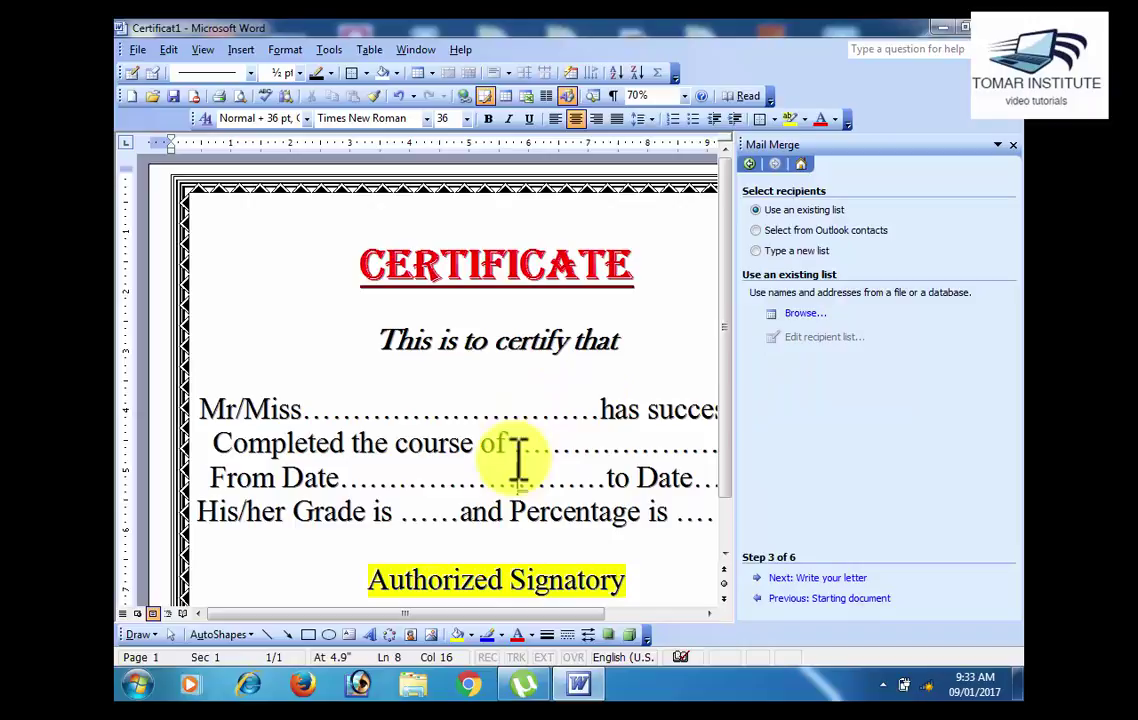
{"action": "left_click", "coordinate": [452, 408]}
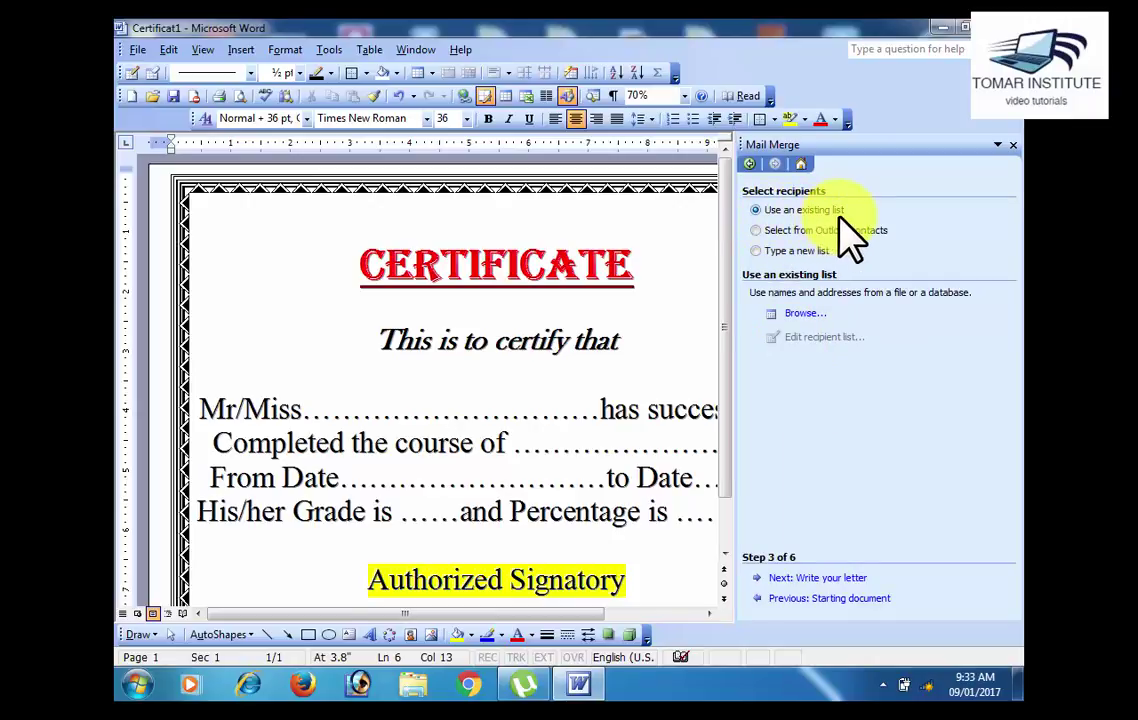
{"action": "left_click", "coordinate": [755, 230]}
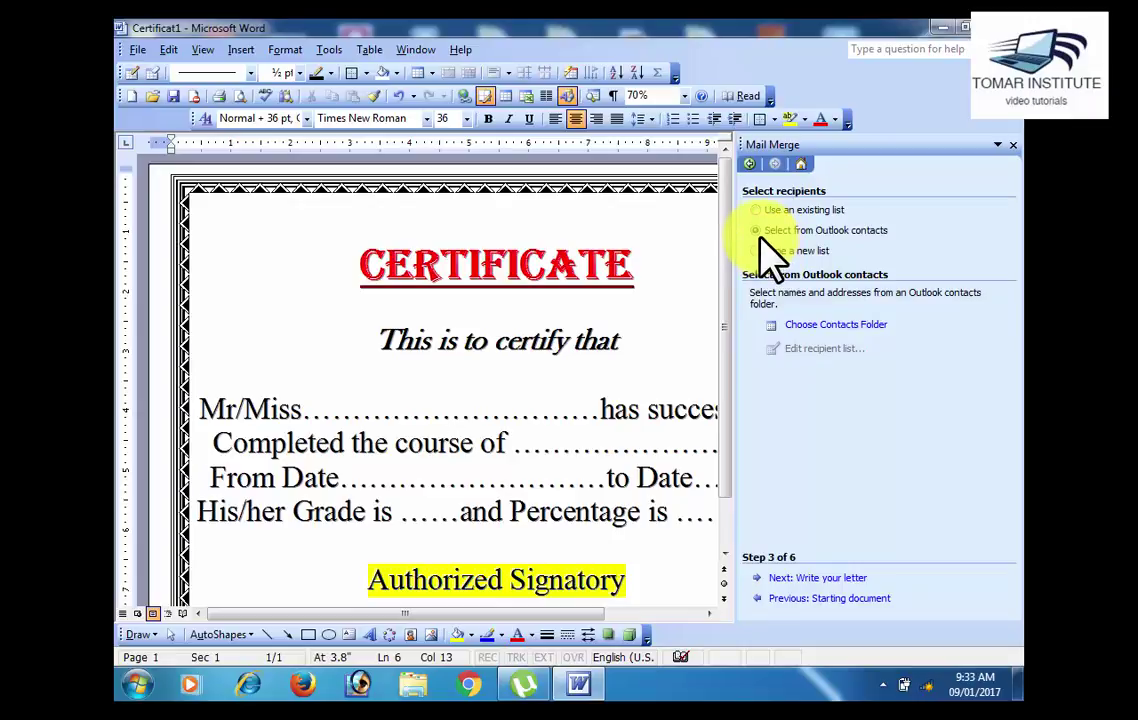
{"action": "left_click", "coordinate": [757, 250]}
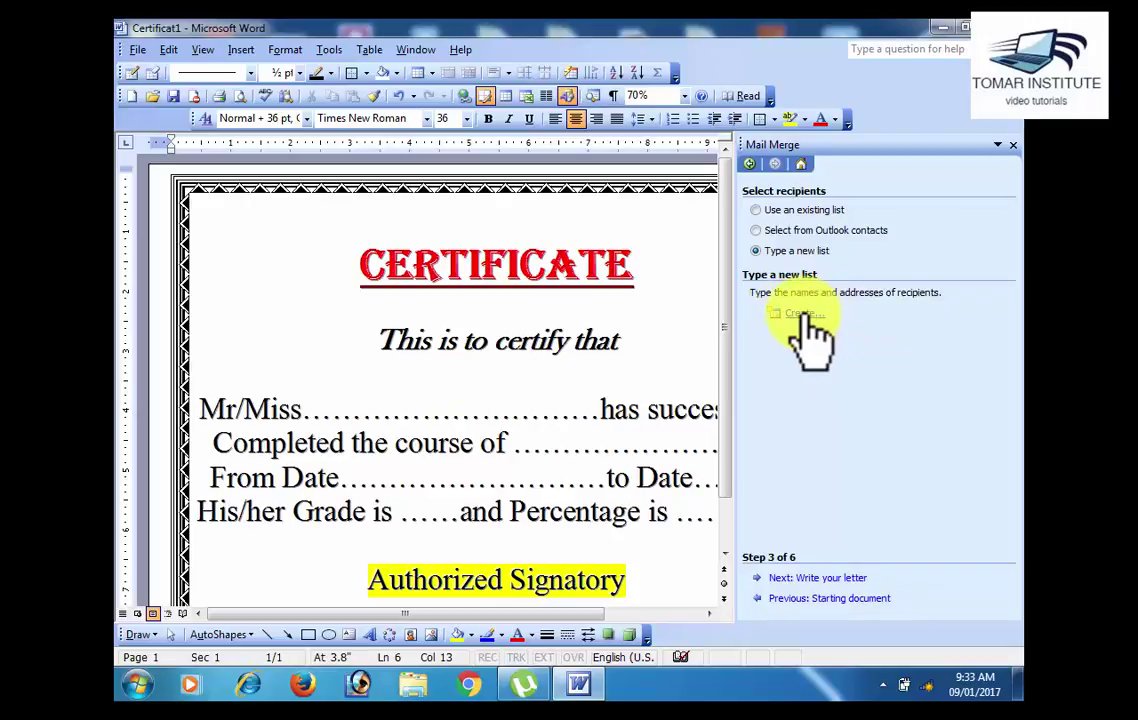
Open the New Address List form via Create and position it on screen
{"action": "left_click", "coordinate": [800, 318]}
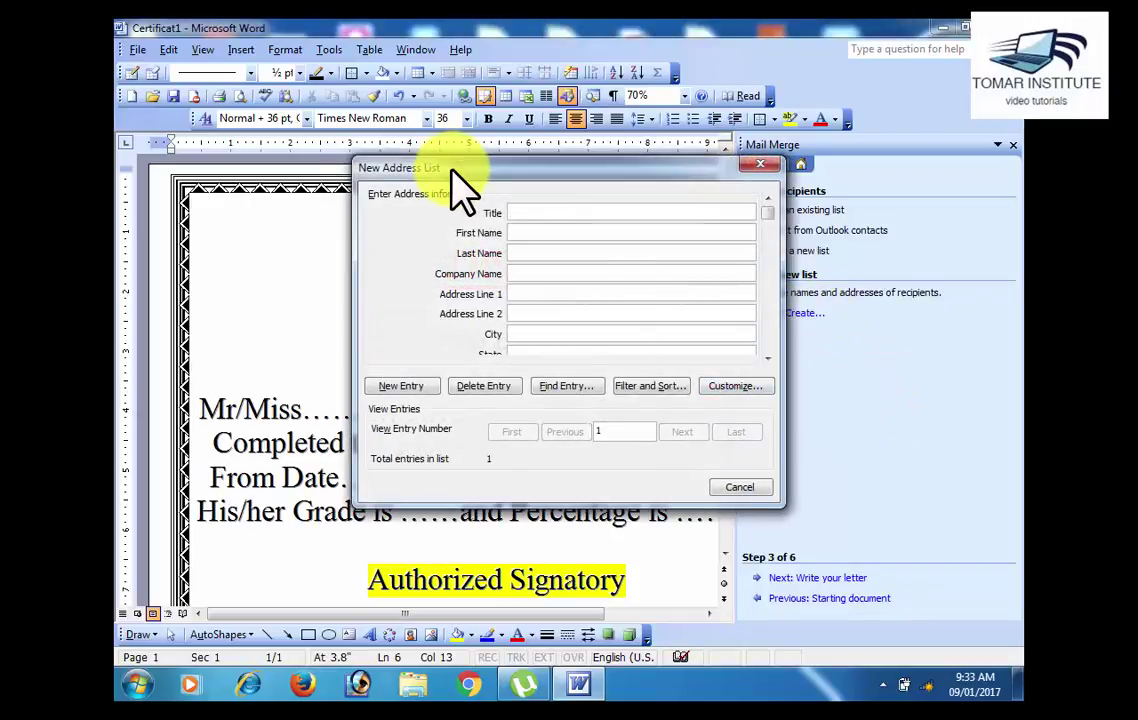
{"action": "left_click_drag", "start_coordinate": [460, 185], "coordinate": [415, 226]}
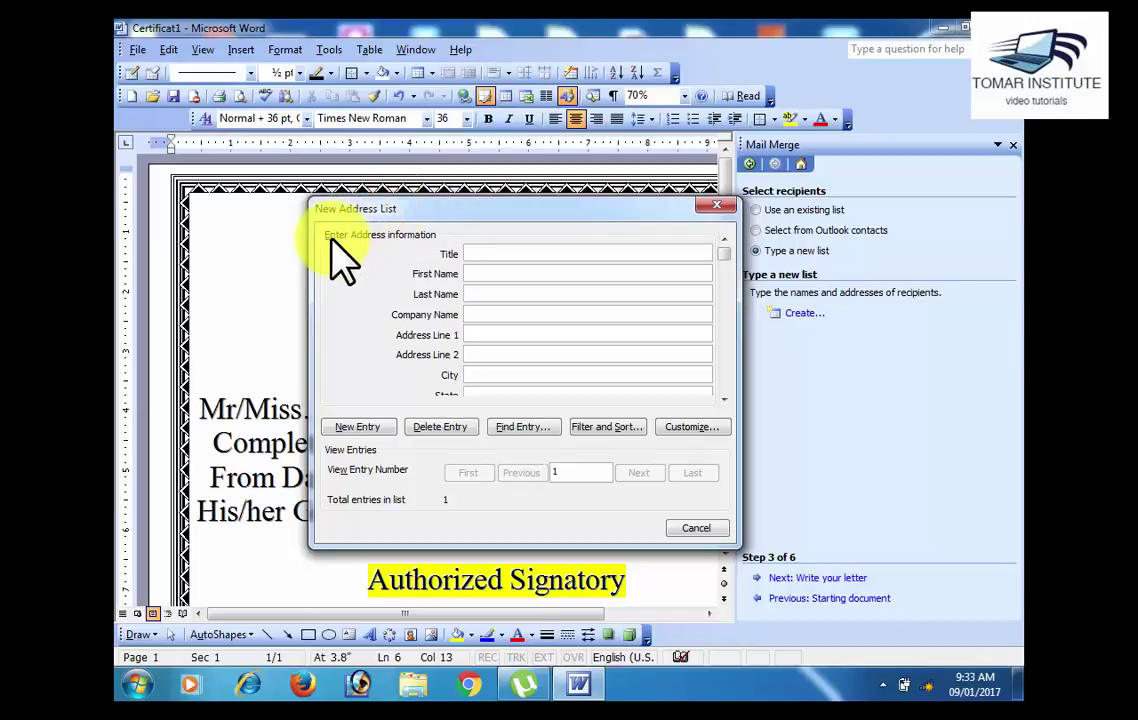
{"action": "mouse_move", "coordinate": [452, 212]}
{"action": "left_mouse_down"}
{"action": "mouse_move", "coordinate": [760, 322]}
{"action": "mouse_move", "coordinate": [803, 310]}
{"action": "left_mouse_up"}
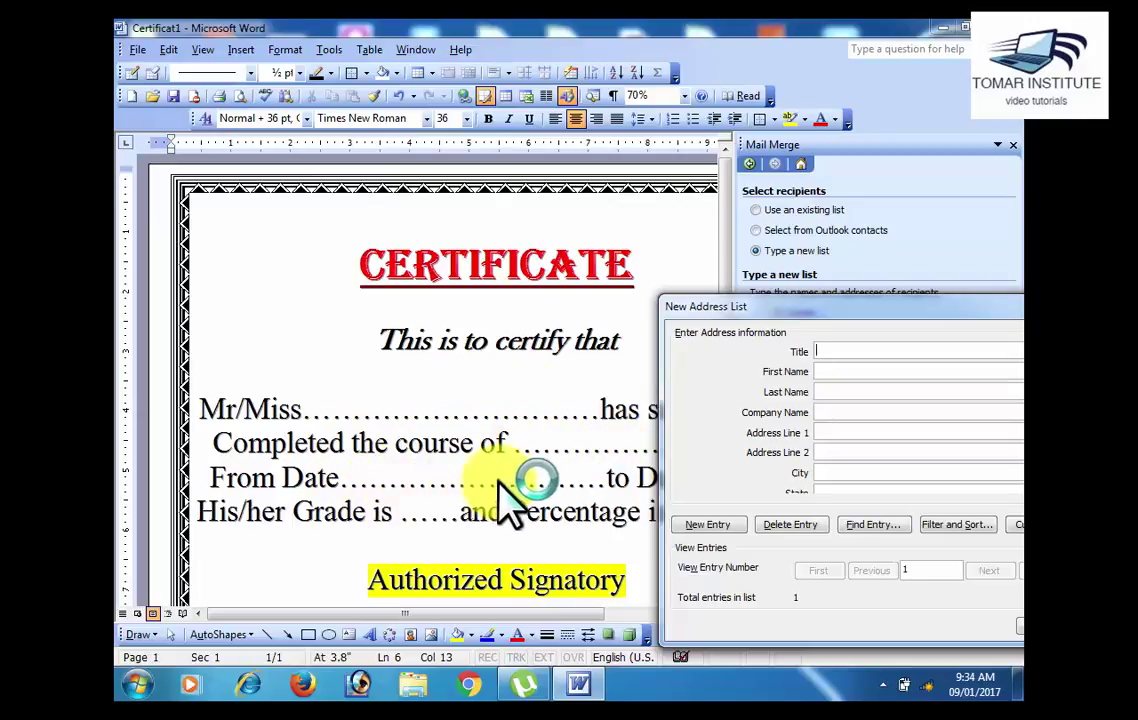
{"action": "left_click_drag", "start_coordinate": [790, 316], "coordinate": [908, 298]}
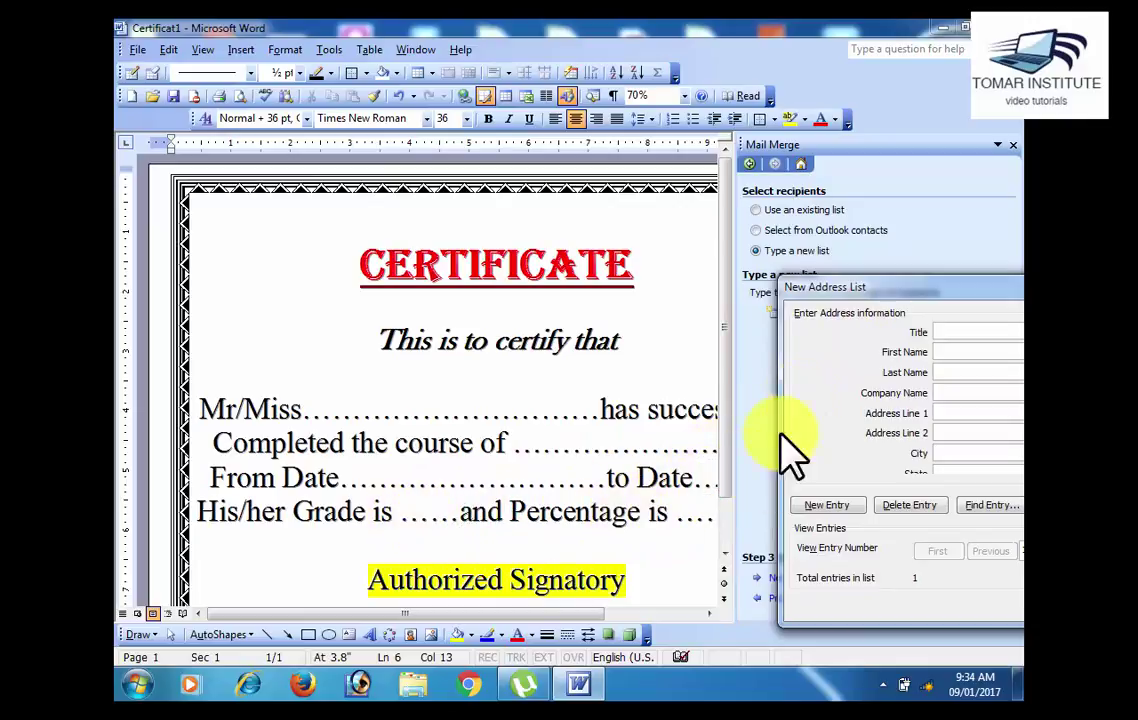
{"action": "left_click_drag", "start_coordinate": [838, 292], "coordinate": [389, 278]}
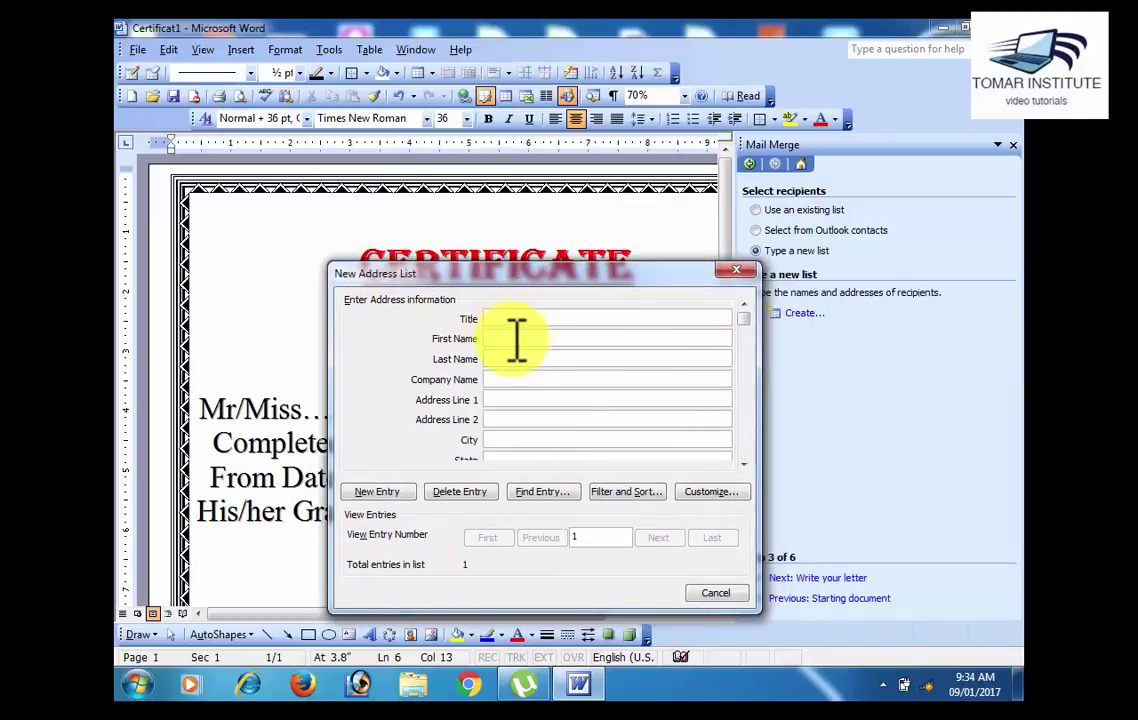
{"action": "left_click", "coordinate": [498, 318]}
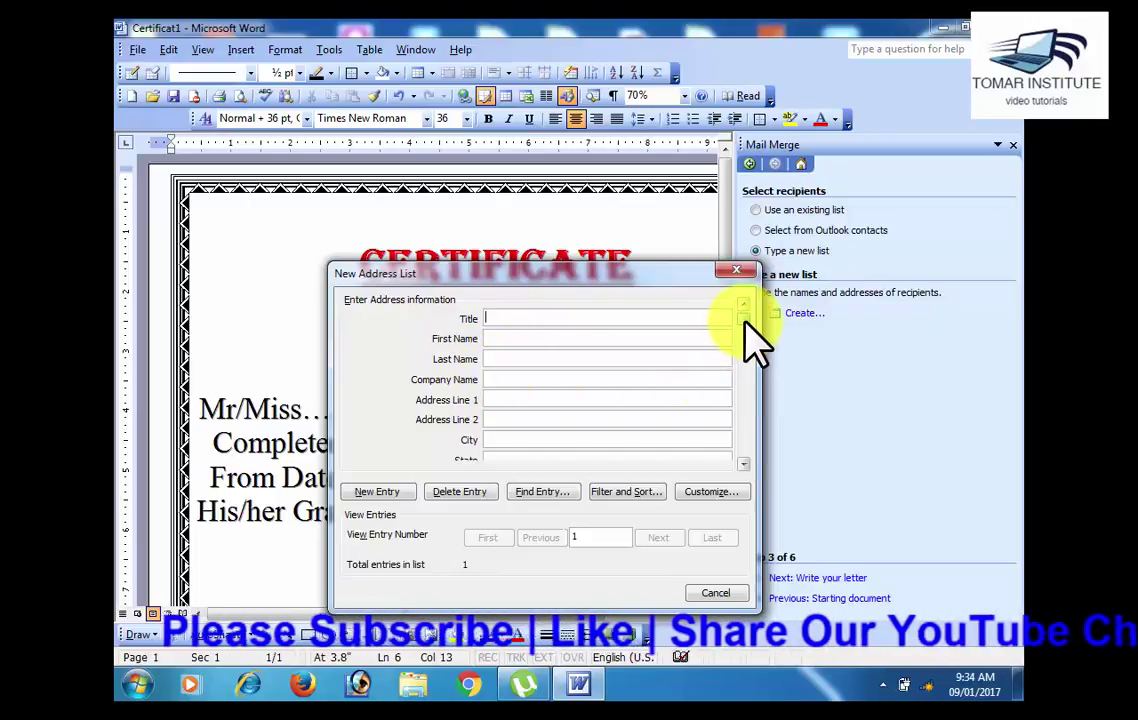
{"action": "mouse_move", "coordinate": [744, 320]}
{"action": "left_mouse_down"}
{"action": "mouse_move", "coordinate": [752, 458]}
{"action": "mouse_move", "coordinate": [748, 312]}
{"action": "left_mouse_up"}
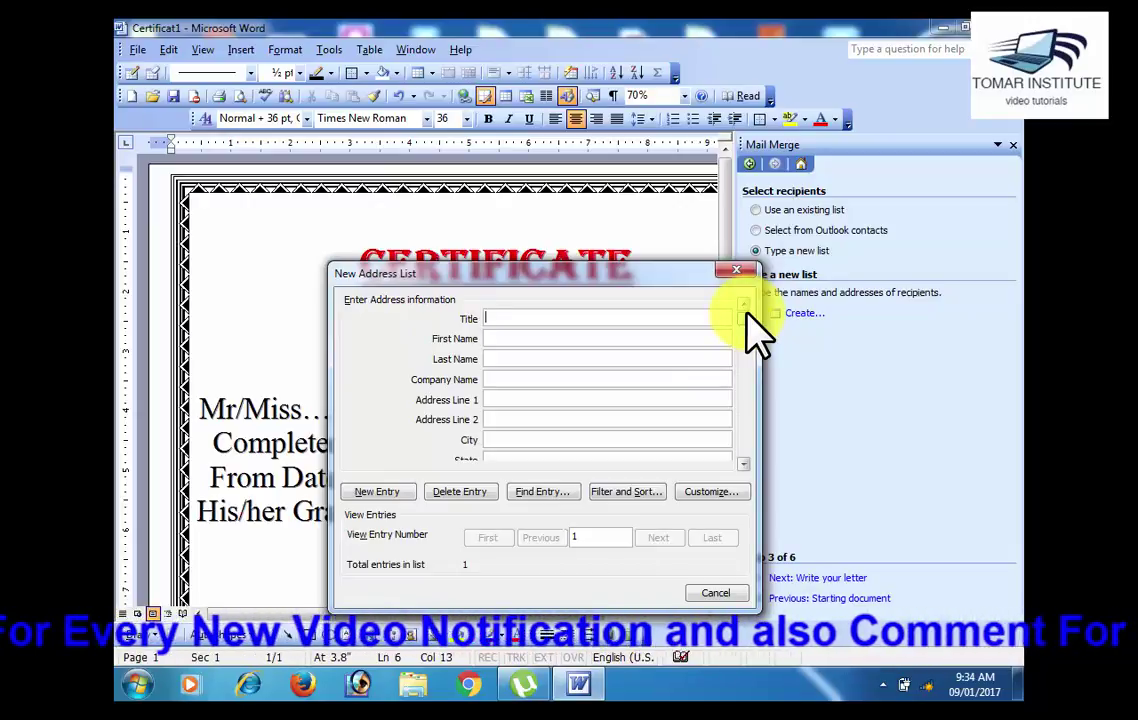
In Customize Address List, delete the Title, Last Name and Company Name fields
{"action": "left_click", "coordinate": [712, 492]}
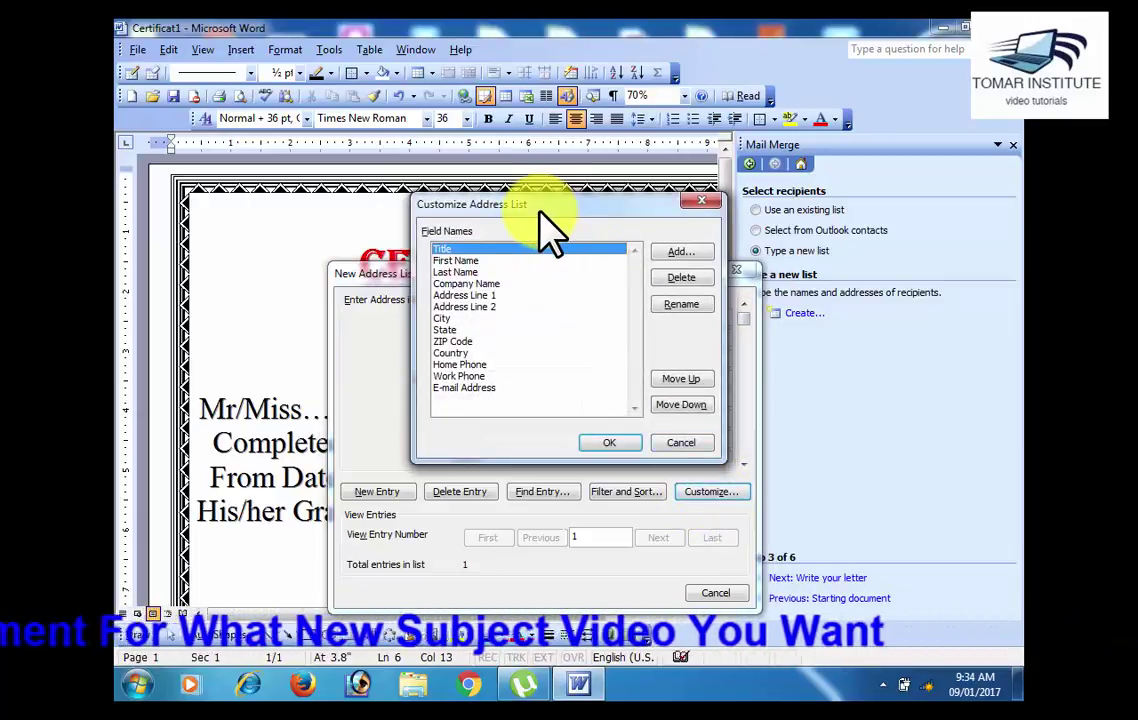
{"action": "left_click_drag", "start_coordinate": [540, 215], "coordinate": [564, 257]}
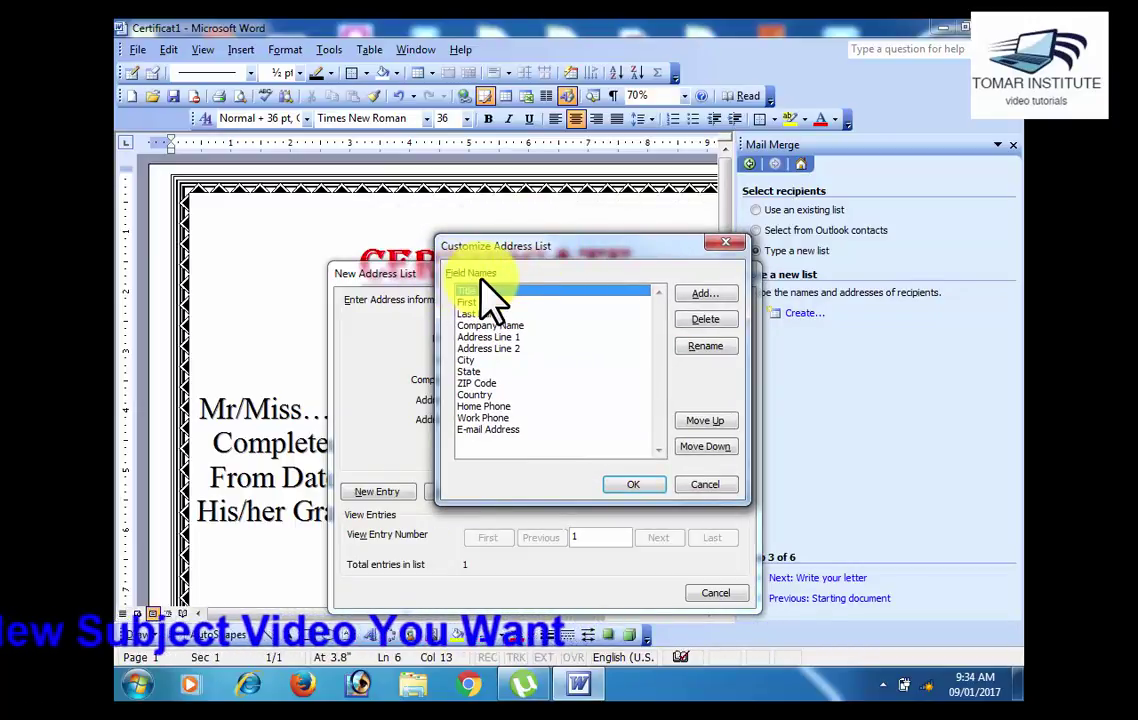
{"action": "left_click_drag", "start_coordinate": [495, 246], "coordinate": [591, 271]}
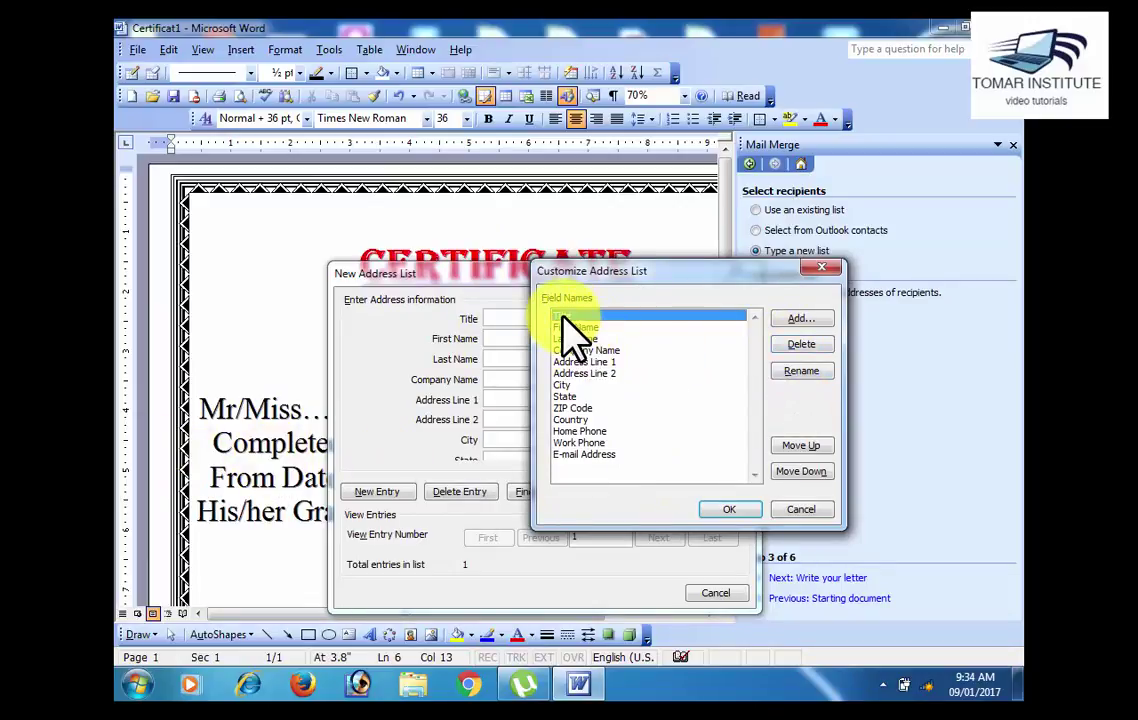
{"action": "left_click", "coordinate": [801, 344]}
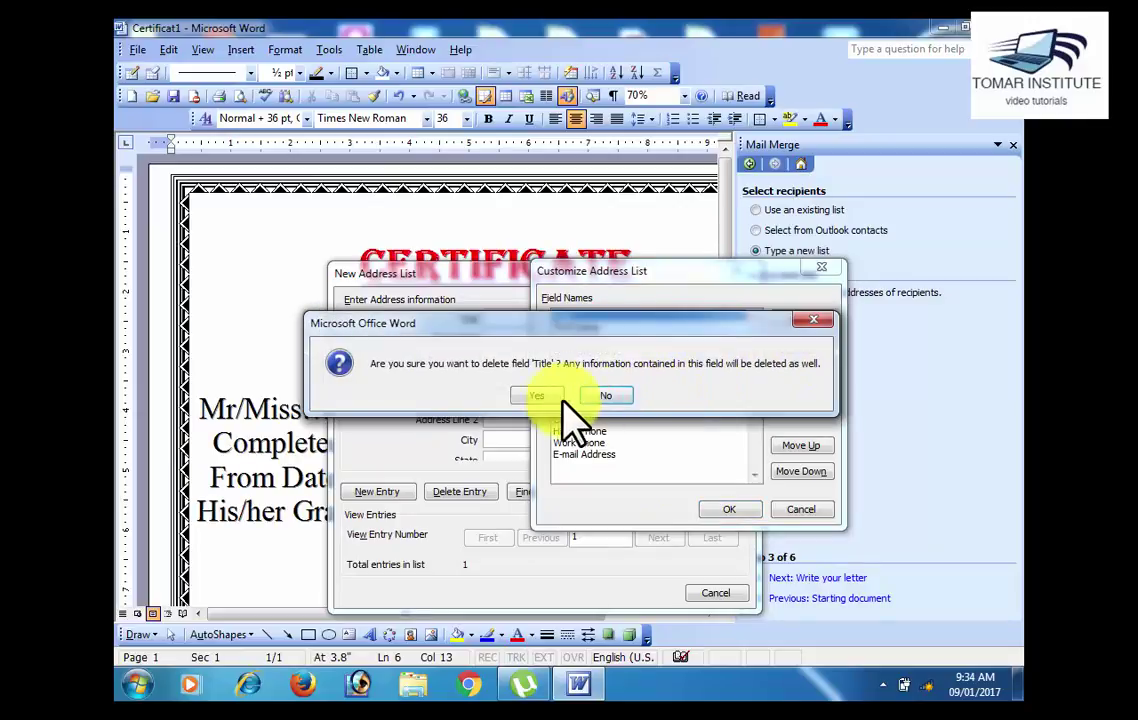
{"action": "left_click", "coordinate": [540, 396]}
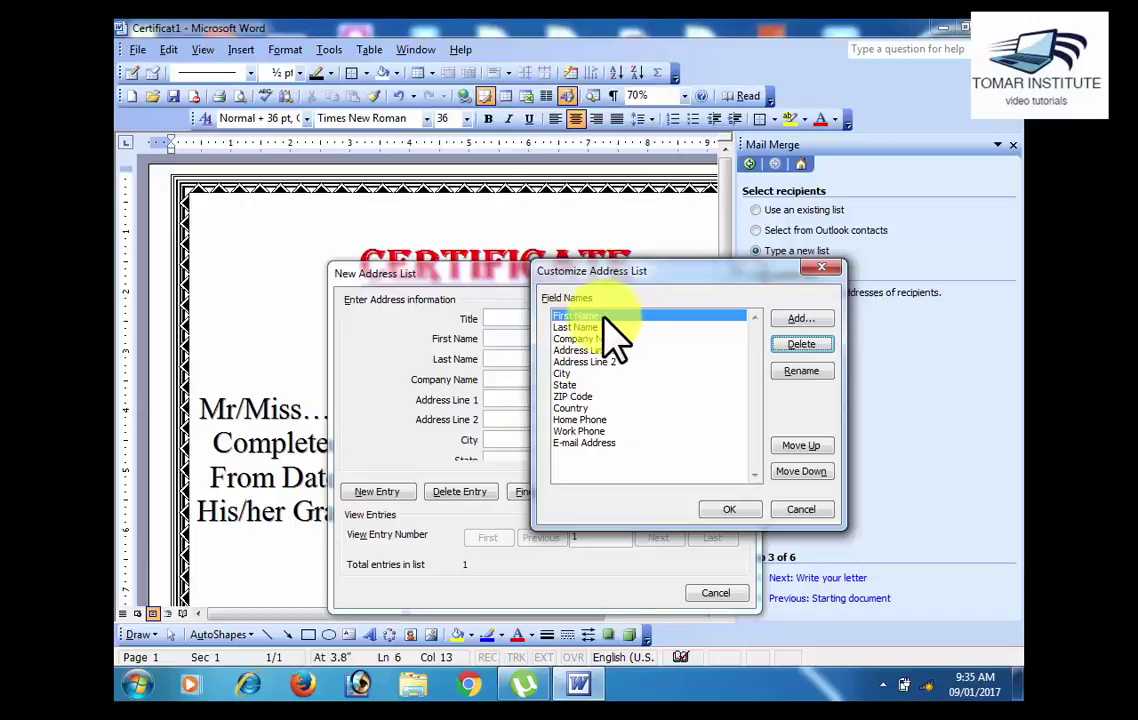
{"action": "left_click", "coordinate": [586, 327]}
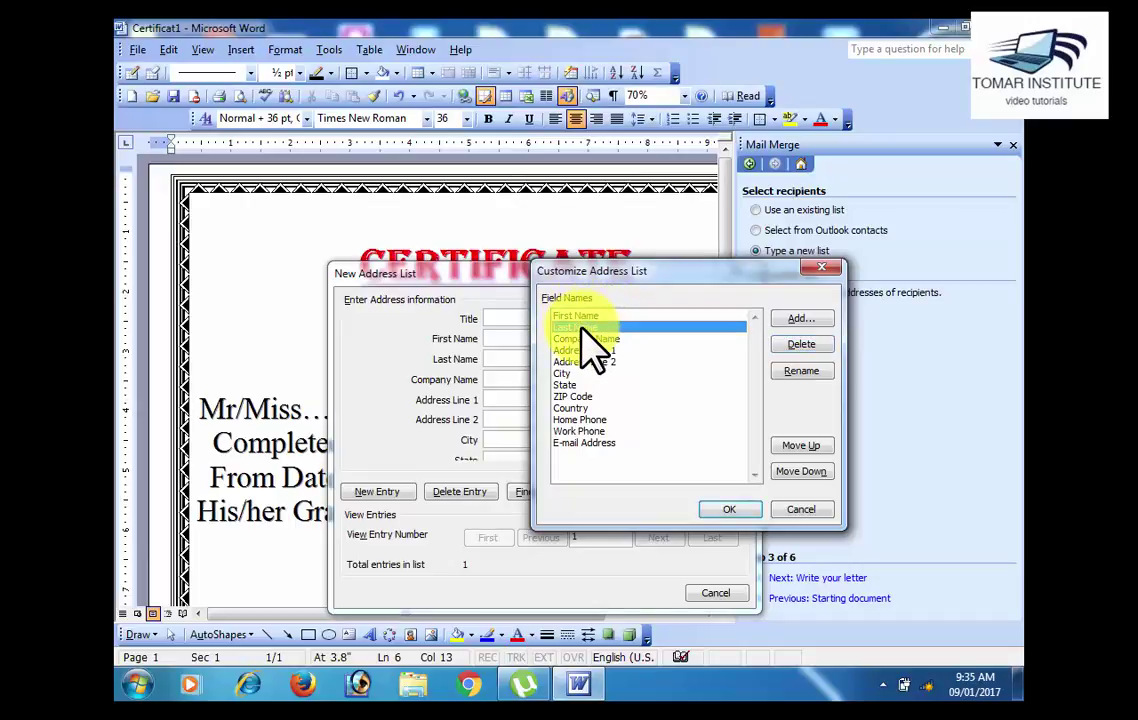
{"action": "left_click", "coordinate": [800, 345]}
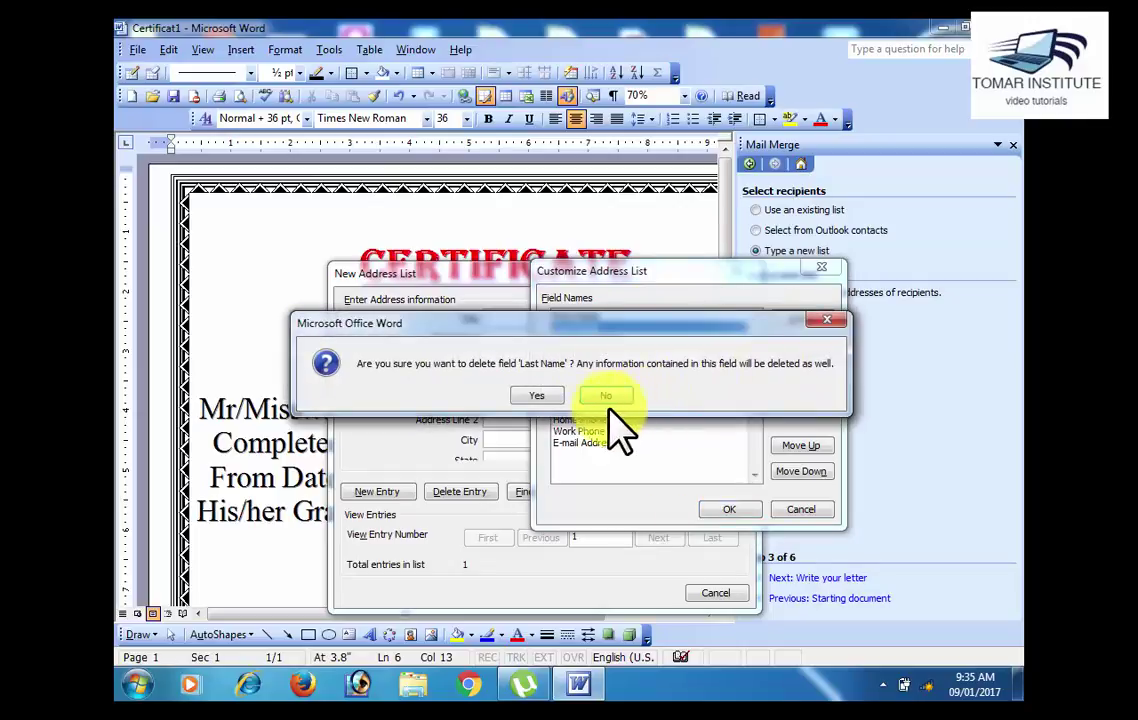
{"action": "left_click", "coordinate": [540, 396]}
{"action": "left_click", "coordinate": [585, 328]}
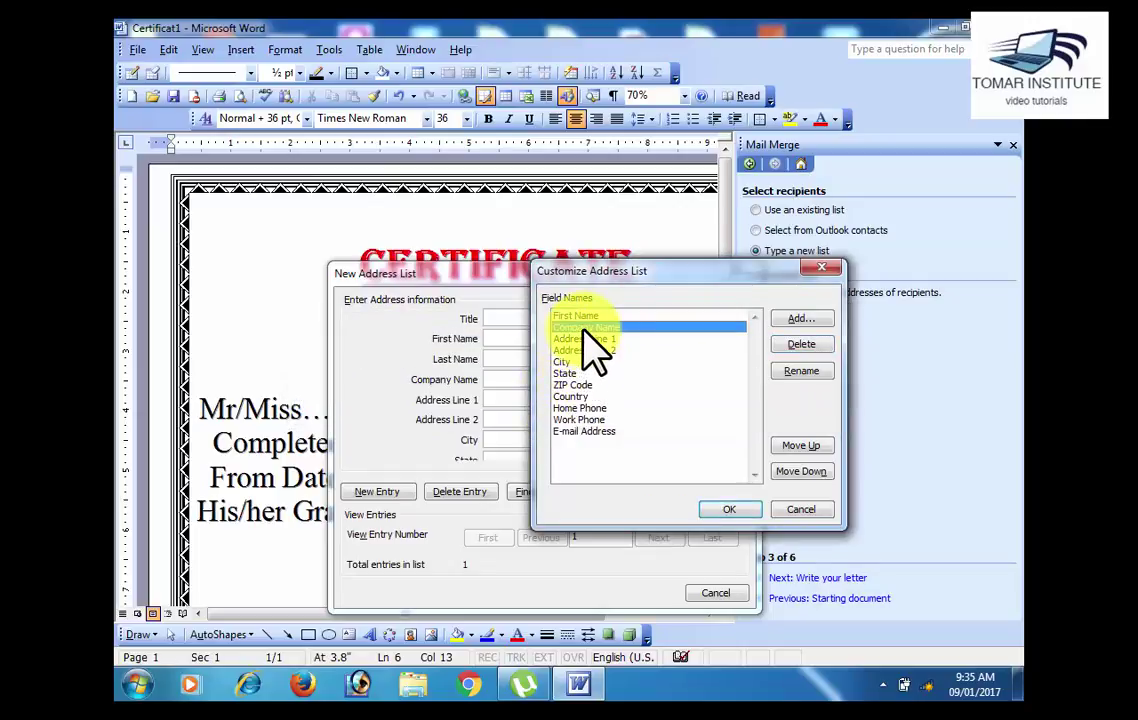
{"action": "left_click", "coordinate": [798, 344]}
{"action": "left_click", "coordinate": [541, 395]}
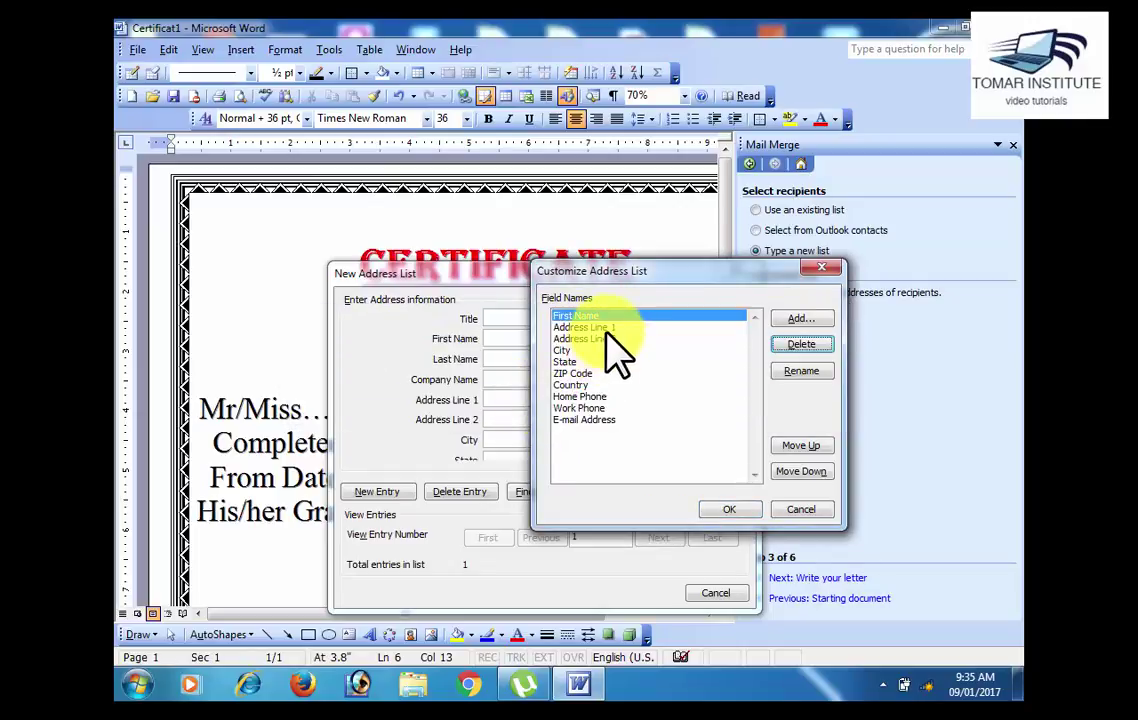
Delete the Address Line 1, Address Line 2, City and State fields
{"action": "left_click", "coordinate": [585, 328]}
{"action": "left_click", "coordinate": [800, 344]}
{"action": "left_click", "coordinate": [548, 396]}
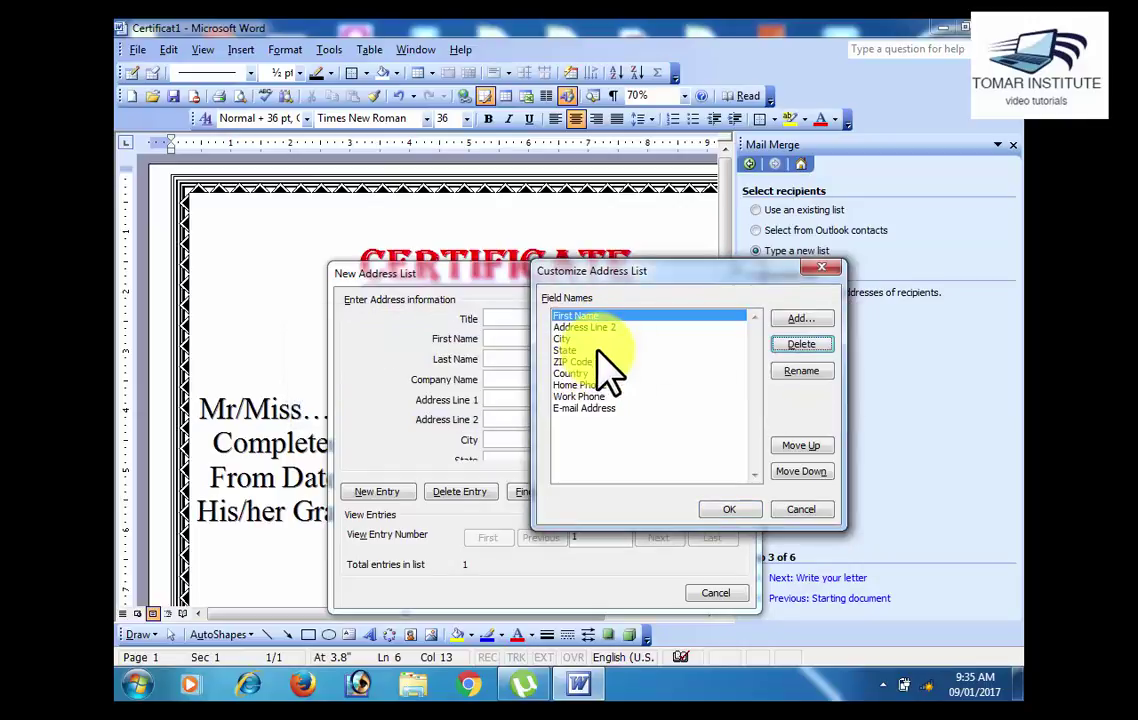
{"action": "left_click", "coordinate": [585, 328]}
{"action": "left_click", "coordinate": [800, 344]}
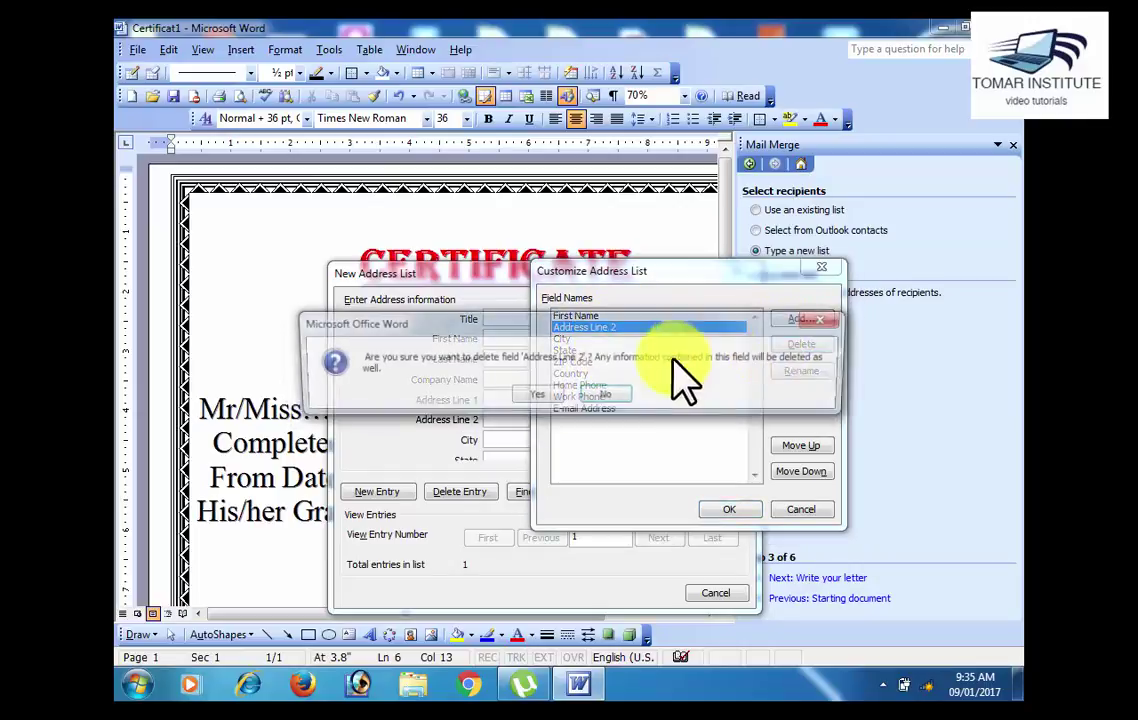
{"action": "left_click", "coordinate": [537, 396]}
{"action": "left_click", "coordinate": [580, 328]}
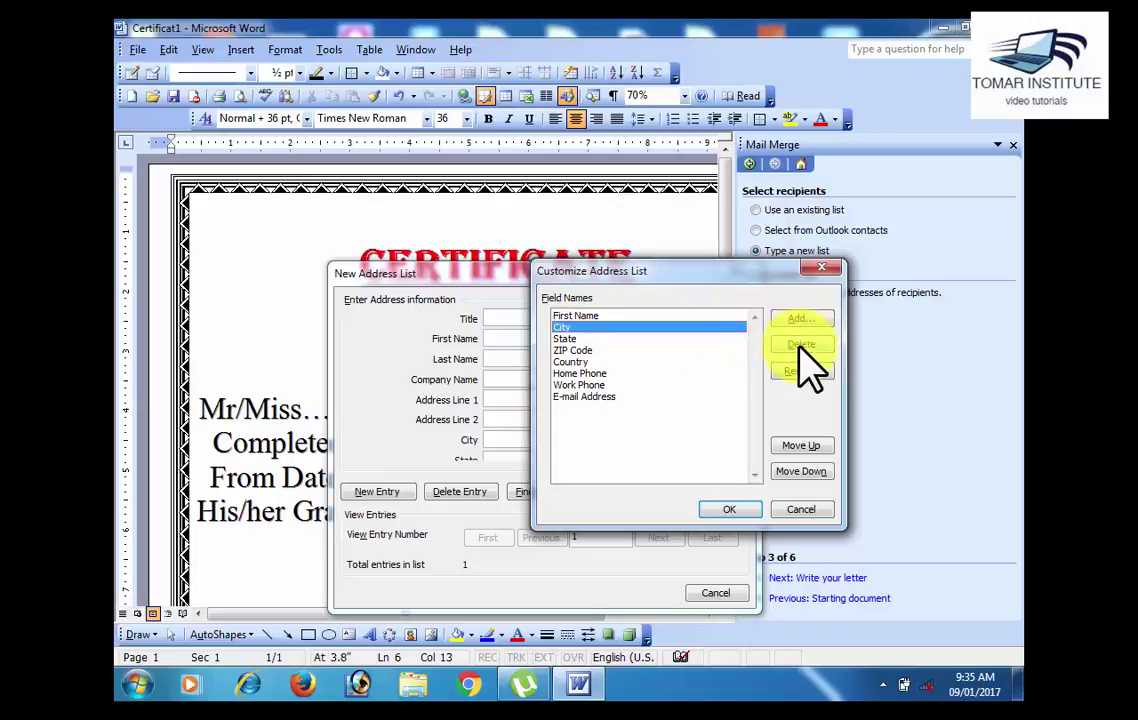
{"action": "left_click", "coordinate": [797, 346]}
{"action": "left_click", "coordinate": [540, 395]}
{"action": "left_click", "coordinate": [590, 327]}
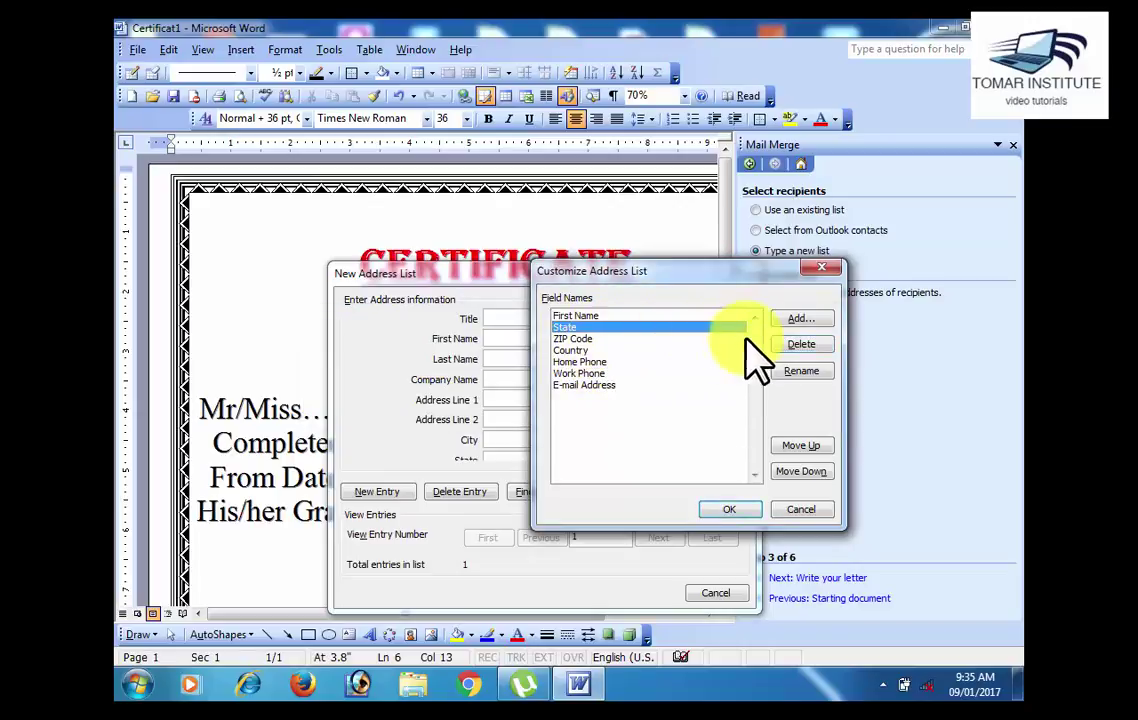
{"action": "left_click", "coordinate": [800, 344]}
{"action": "left_click", "coordinate": [541, 395]}
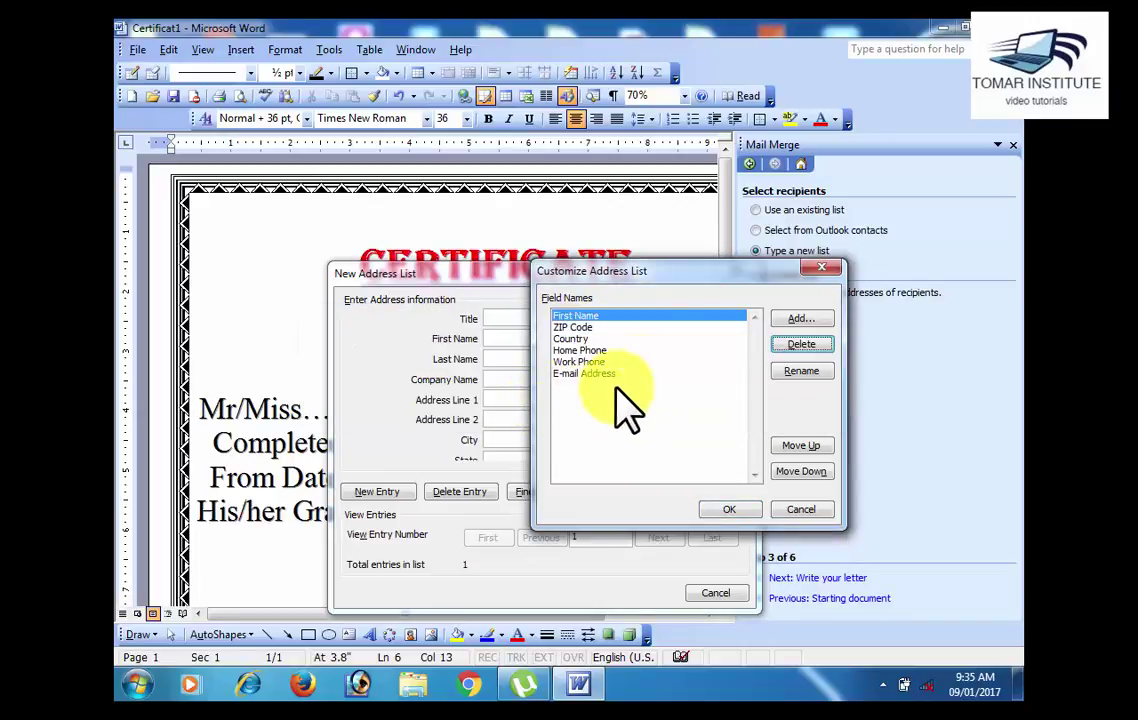
Delete the ZIP Code, Country, Home Phone, Work Phone and E-mail Address fields
{"action": "left_click", "coordinate": [655, 328]}
{"action": "left_click", "coordinate": [805, 345]}
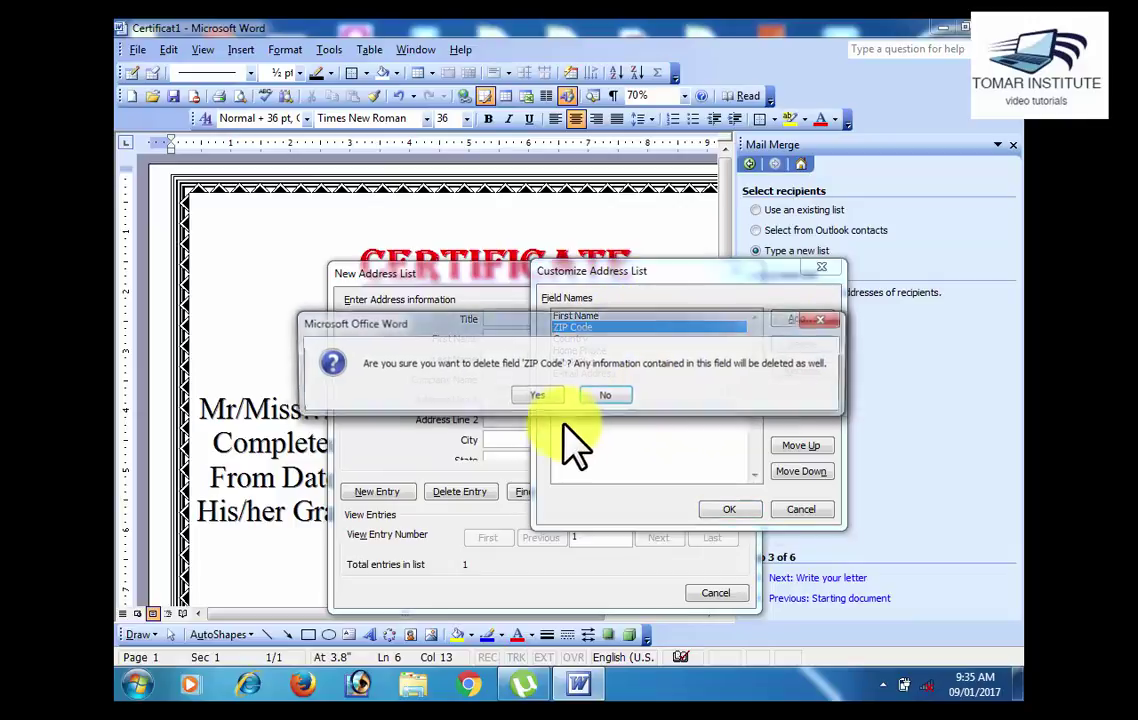
{"action": "left_click", "coordinate": [539, 394]}
{"action": "left_click", "coordinate": [790, 344]}
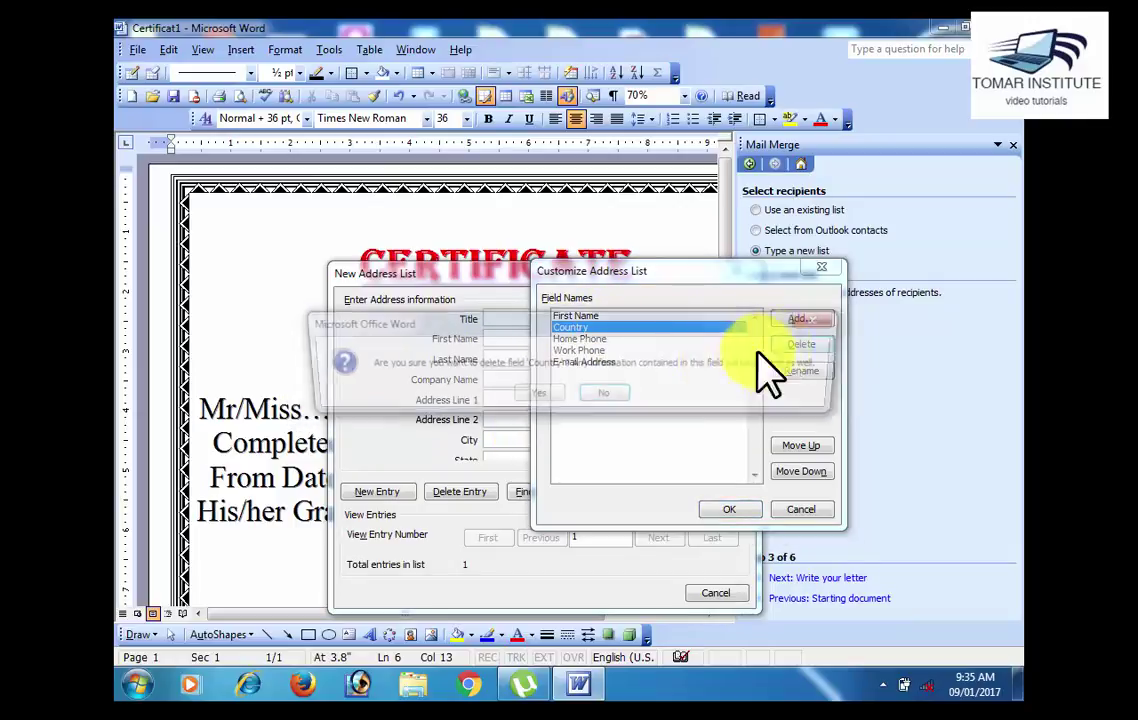
{"action": "left_click", "coordinate": [598, 395]}
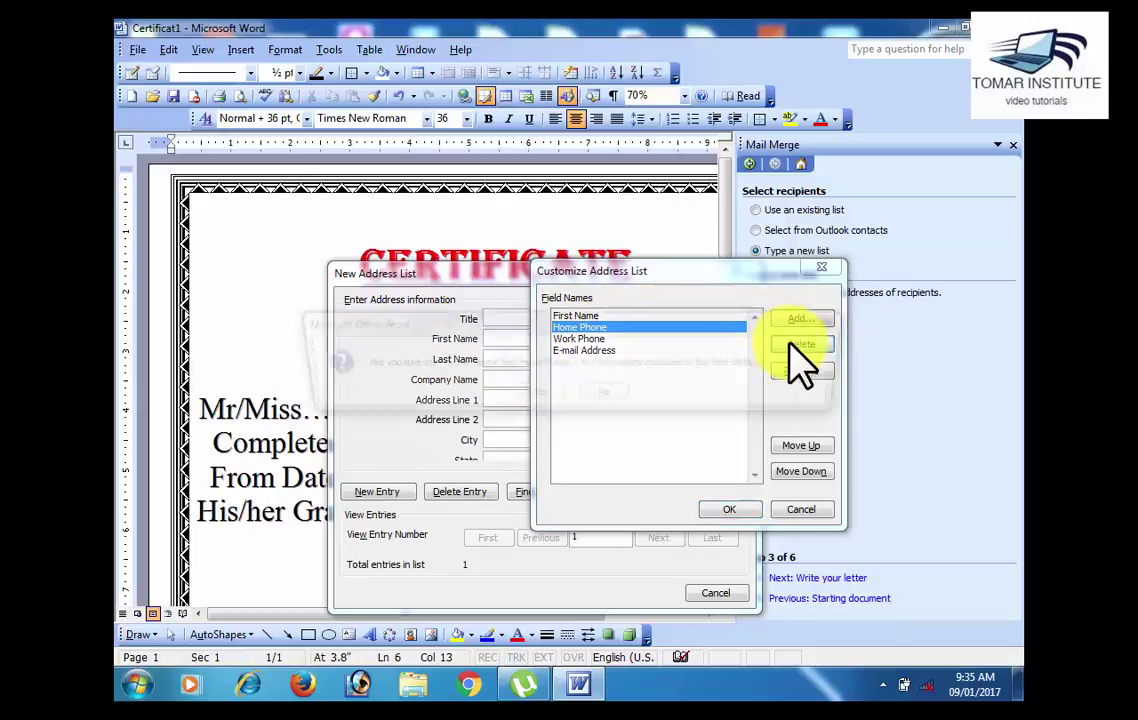
{"action": "left_click", "coordinate": [800, 344]}
{"action": "left_click", "coordinate": [598, 395]}
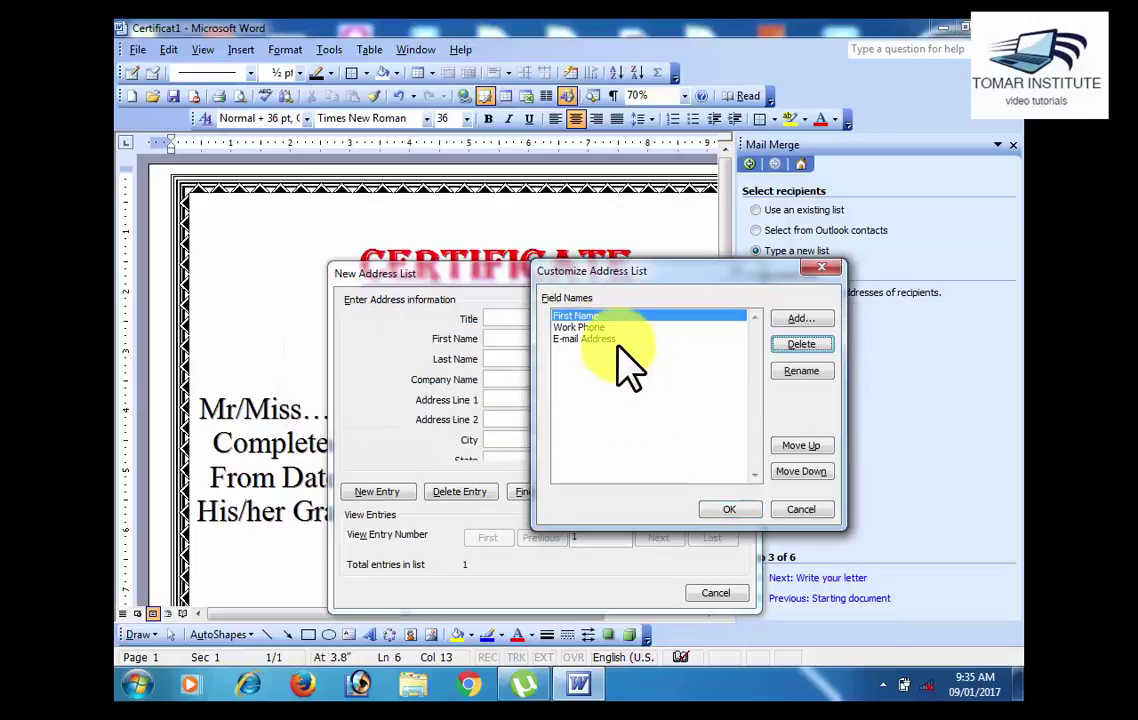
{"action": "left_click", "coordinate": [800, 344]}
{"action": "left_click", "coordinate": [598, 395]}
{"action": "left_click", "coordinate": [795, 344]}
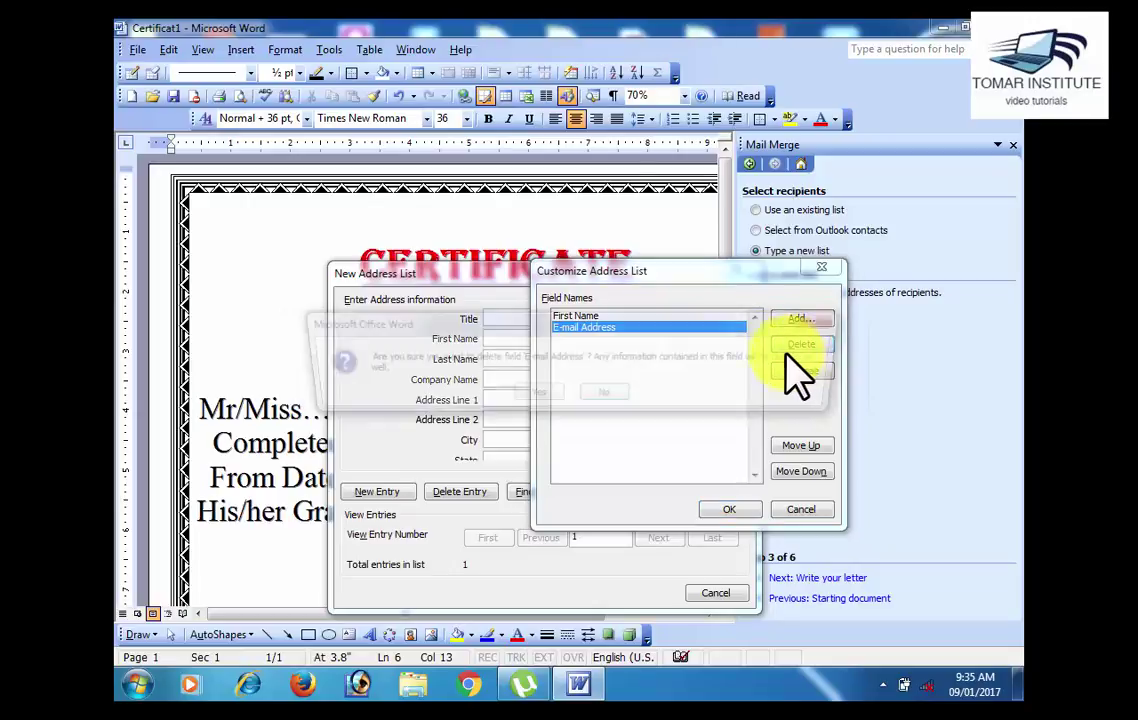
{"action": "left_click", "coordinate": [598, 395]}
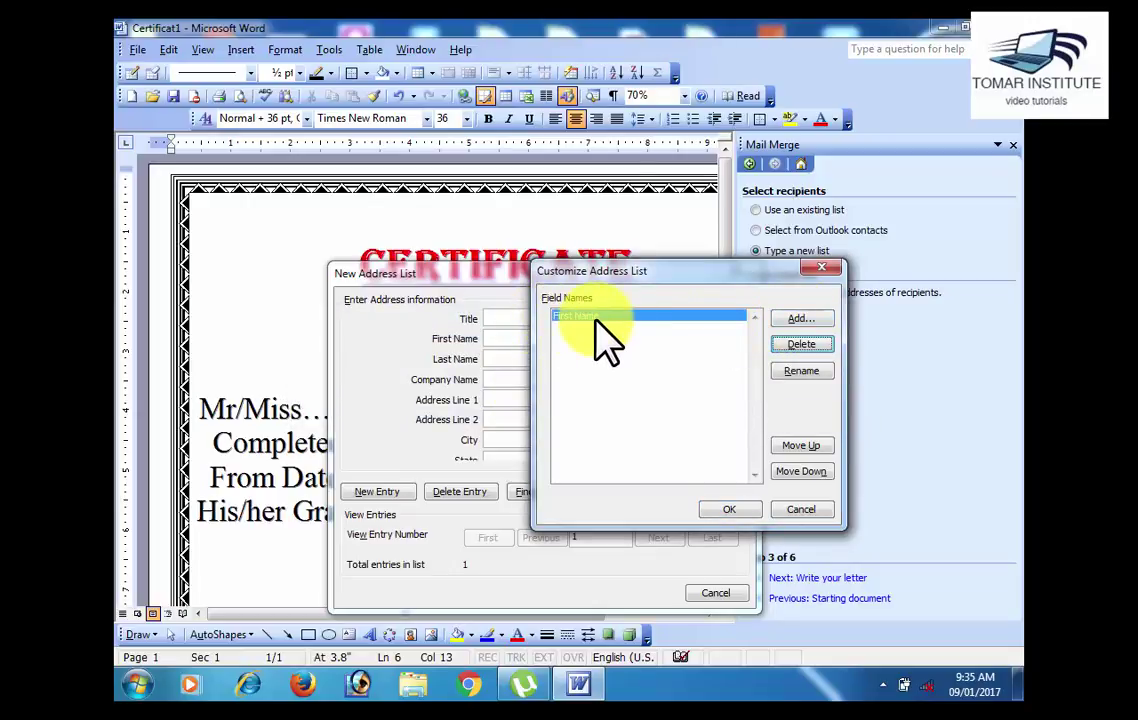
Rename First Name to Name and add the Course and FromDate fields
{"action": "left_click", "coordinate": [800, 371]}
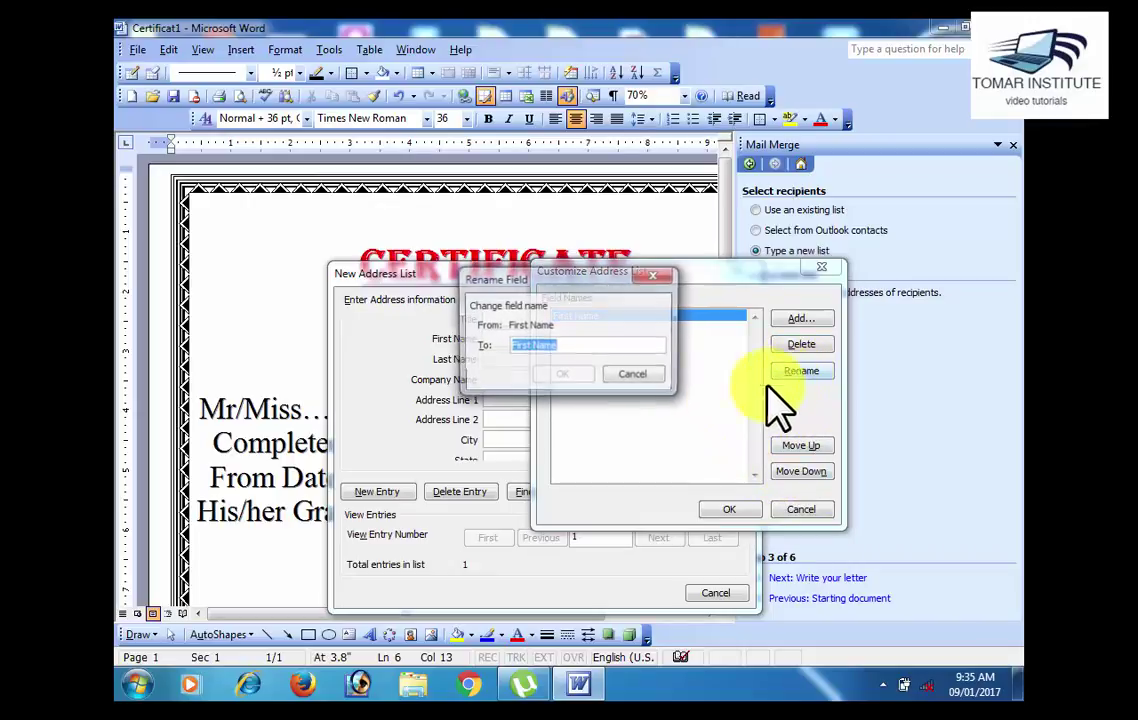
{"action": "left_click", "coordinate": [536, 346]}
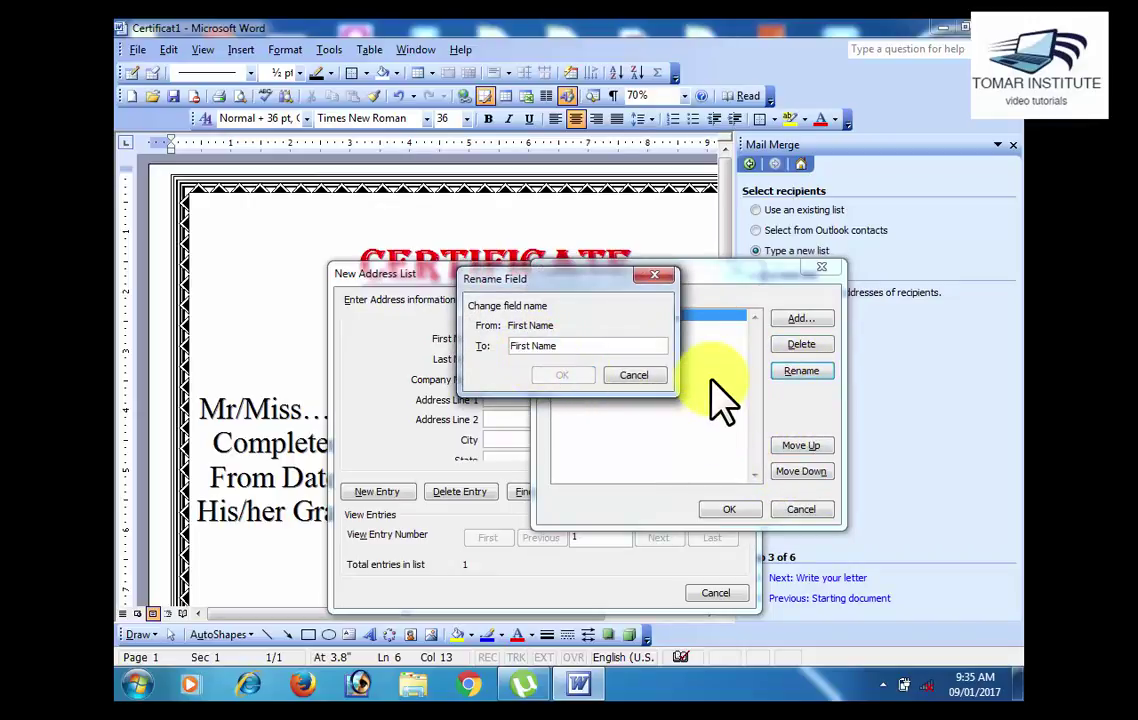
{"action": "key", "text": "BackSpace"}
{"action": "key", "text": "BackSpace"}
{"action": "key", "text": "BackSpace"}
{"action": "key", "text": "BackSpace"}
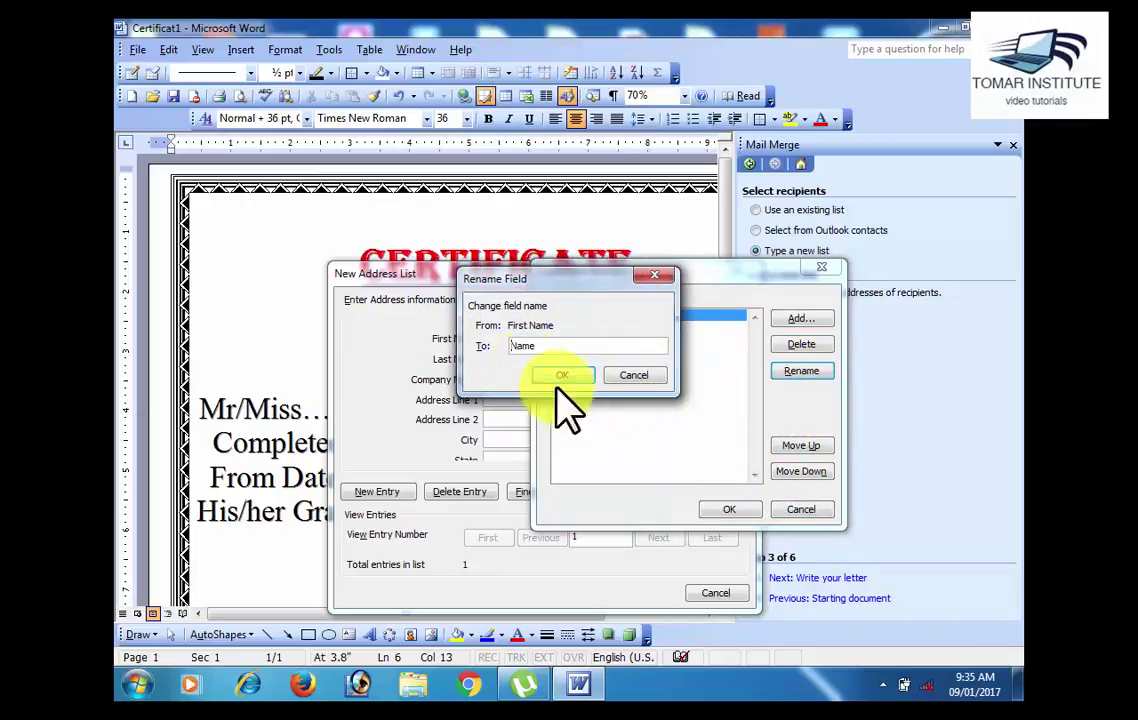
{"action": "left_click", "coordinate": [566, 376]}
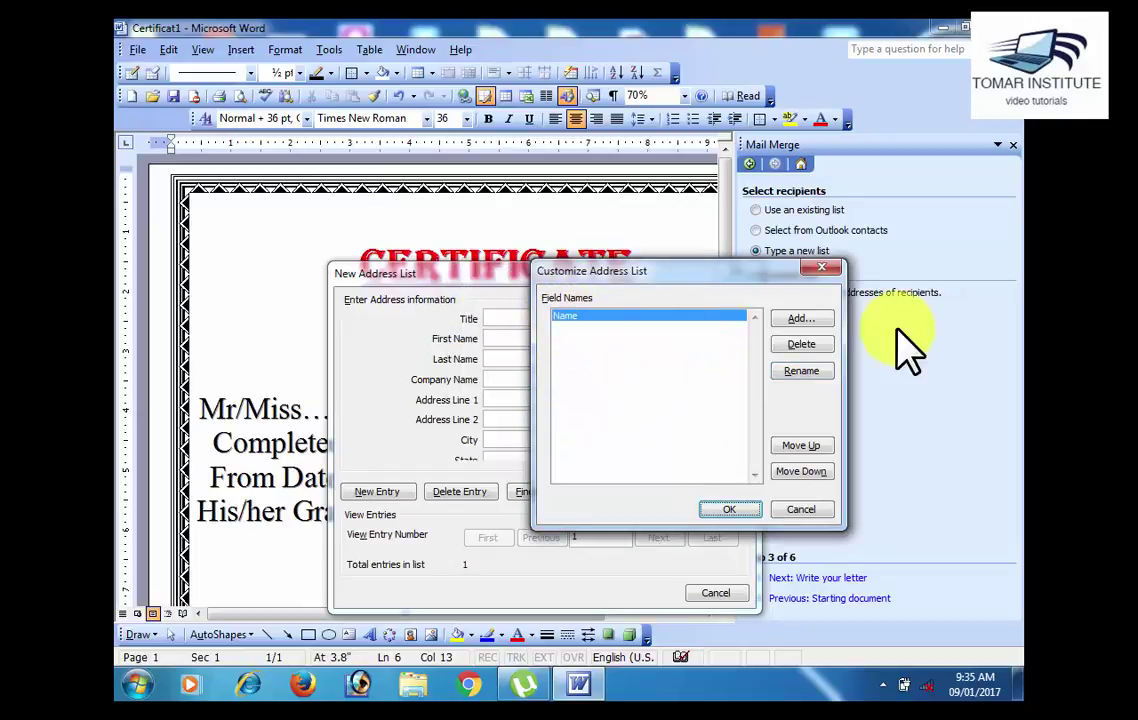
{"action": "left_click", "coordinate": [801, 318]}
{"action": "left_click_drag", "start_coordinate": [548, 277], "coordinate": [626, 393]}
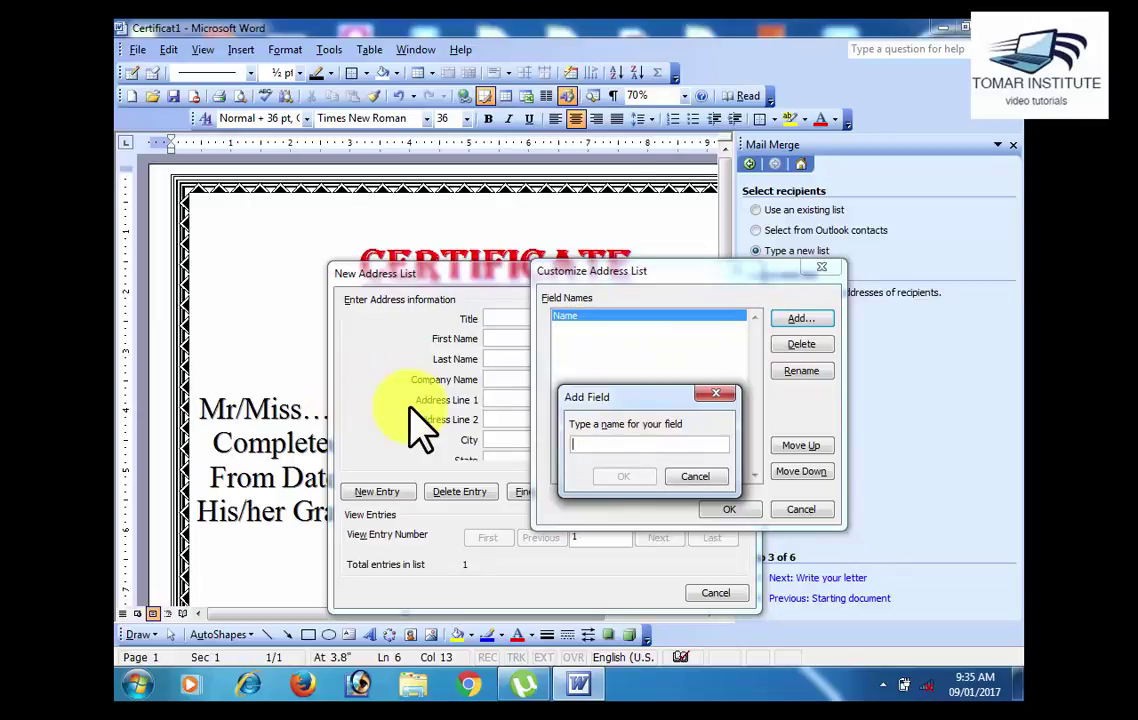
{"action": "type", "text": "C"}
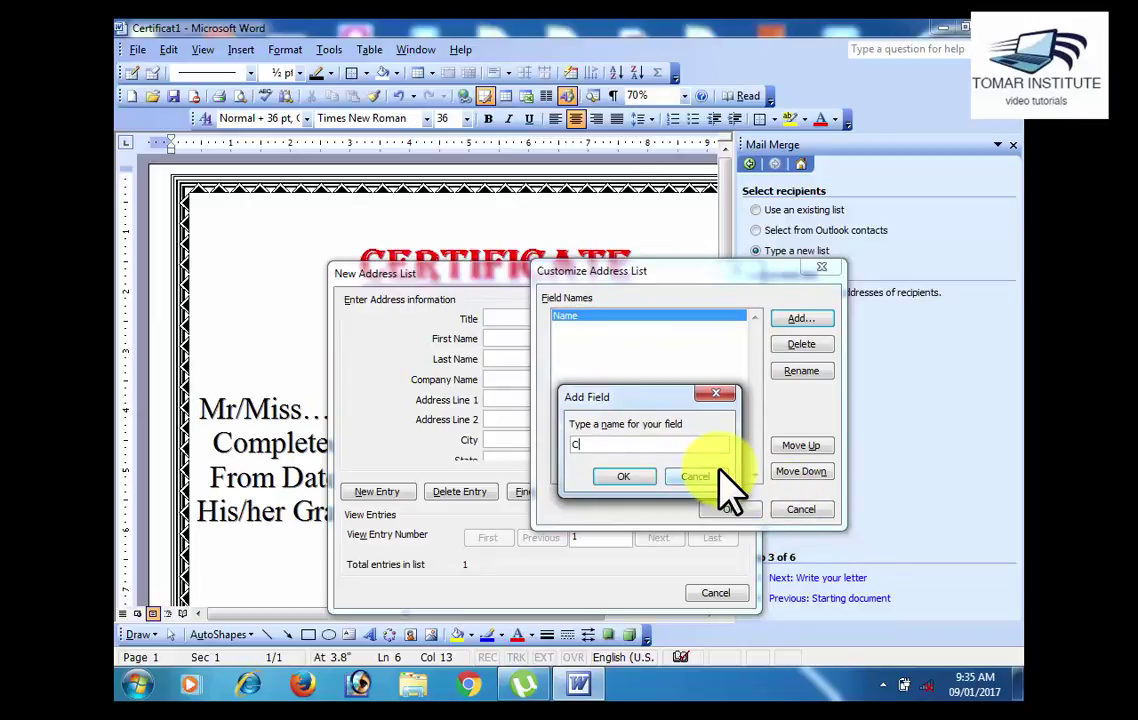
{"action": "type", "text": "ourse"}
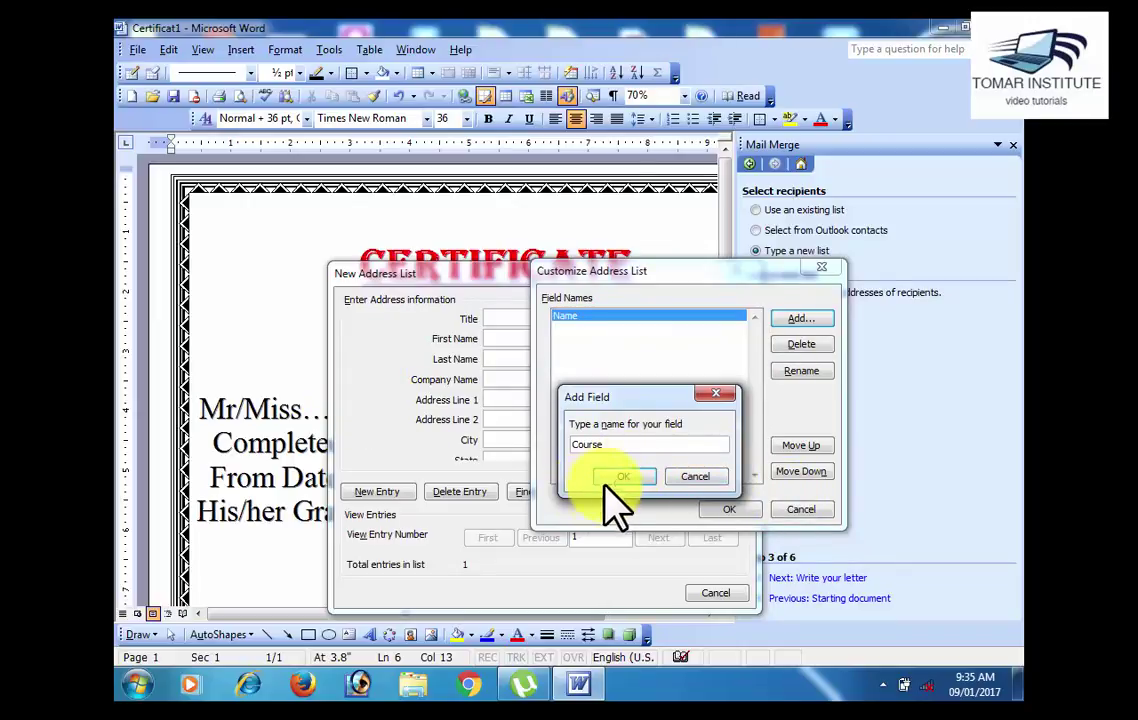
{"action": "left_click", "coordinate": [612, 477]}
{"action": "left_click", "coordinate": [801, 320]}
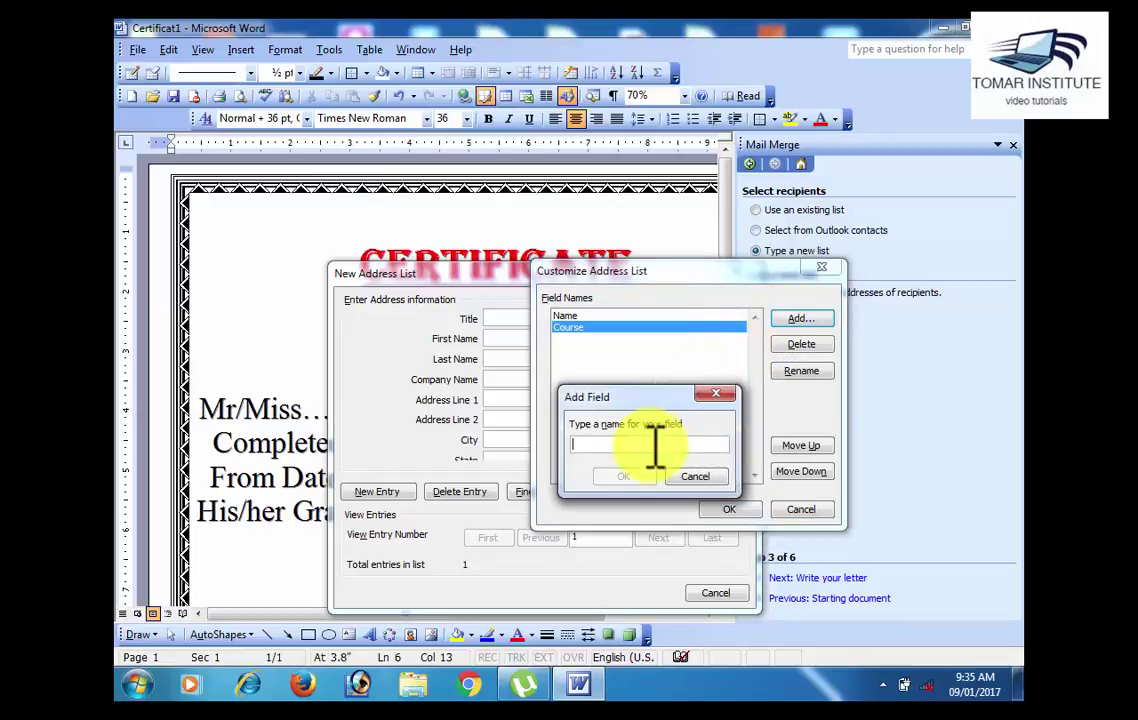
{"action": "type", "text": "From"}
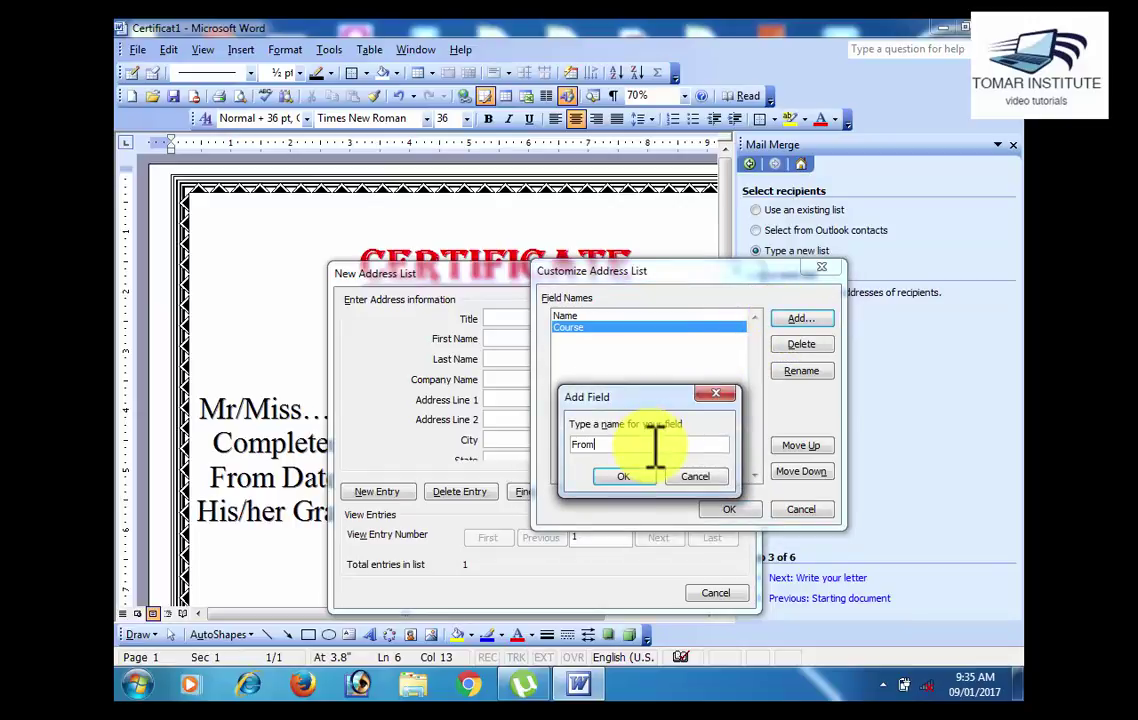
{"action": "type", "text": "Date"}
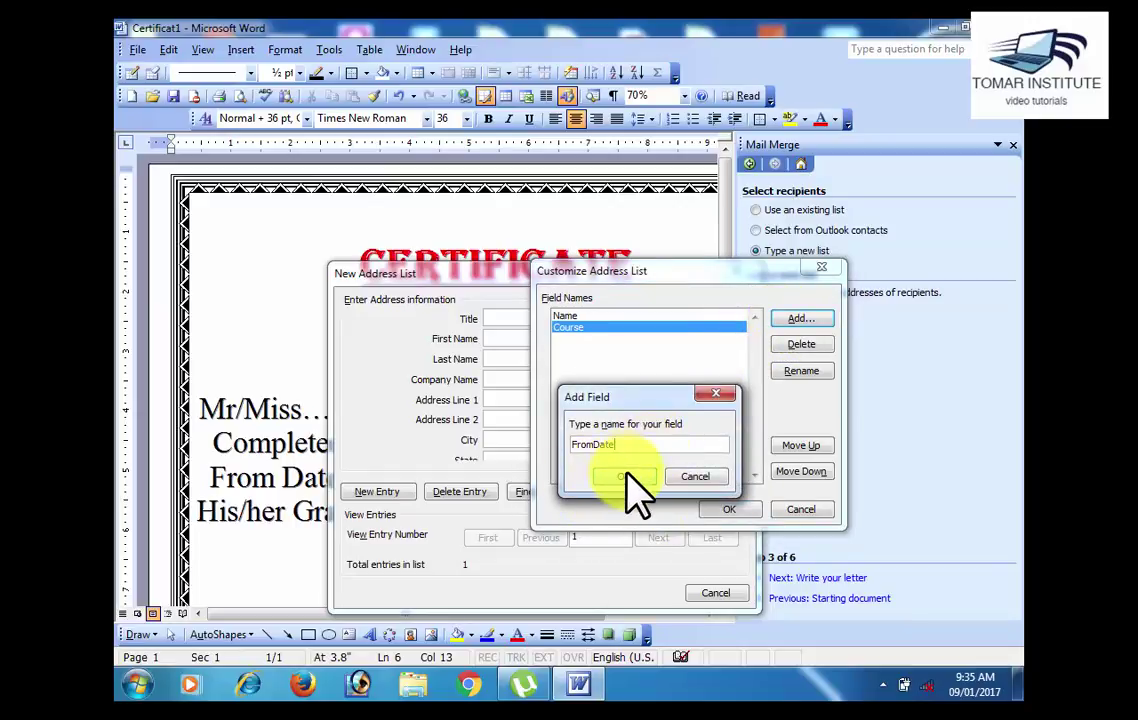
{"action": "left_click", "coordinate": [623, 476]}
Add the ToDate, Grade and Percentage fields and close the customization with OK
{"action": "left_click", "coordinate": [801, 320]}
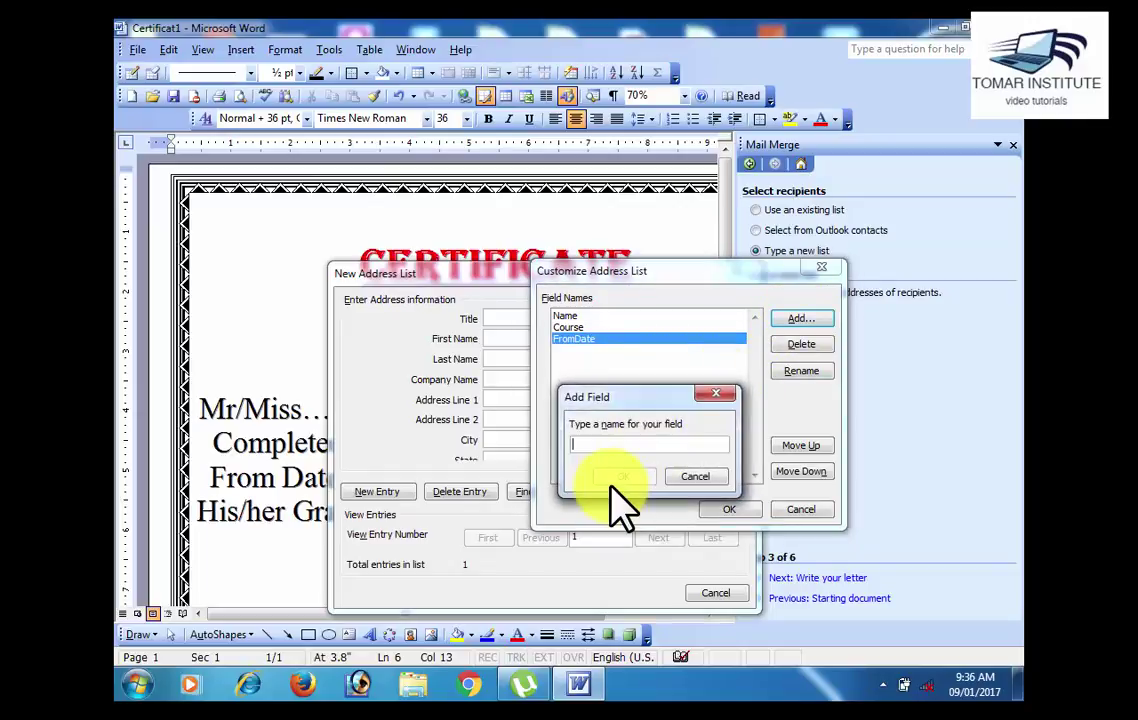
{"action": "type", "text": "ToDate"}
{"action": "left_click", "coordinate": [622, 476]}
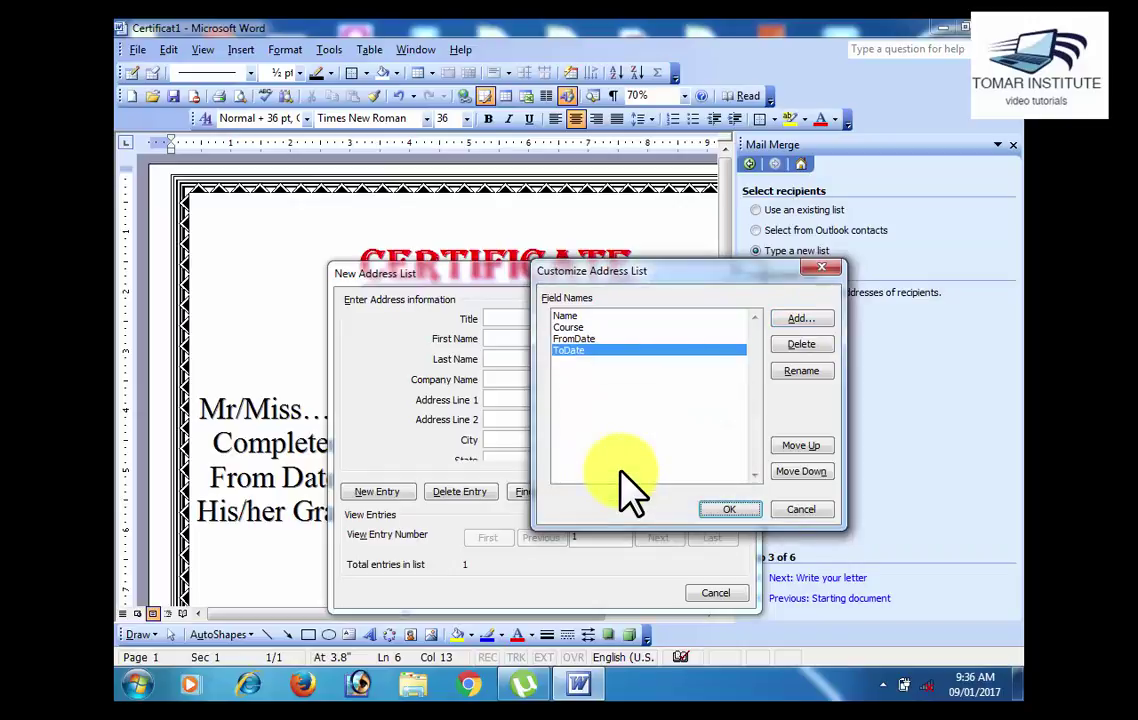
{"action": "left_click", "coordinate": [800, 320]}
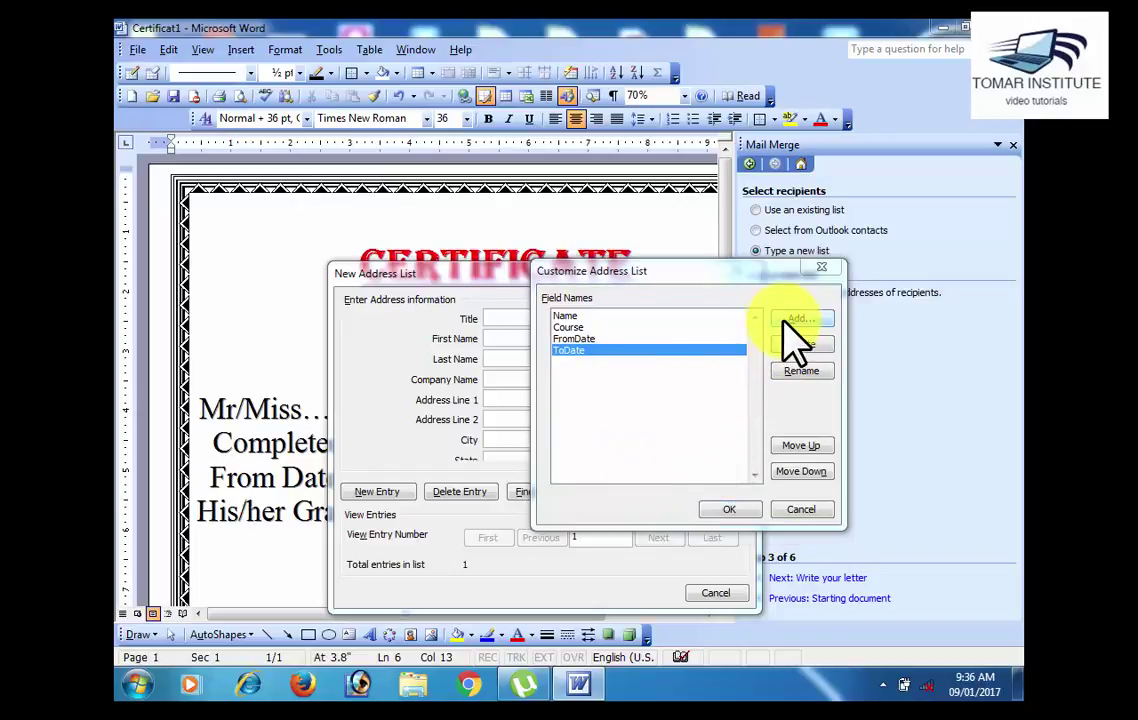
{"action": "left_click_drag", "start_coordinate": [603, 390], "coordinate": [612, 400]}
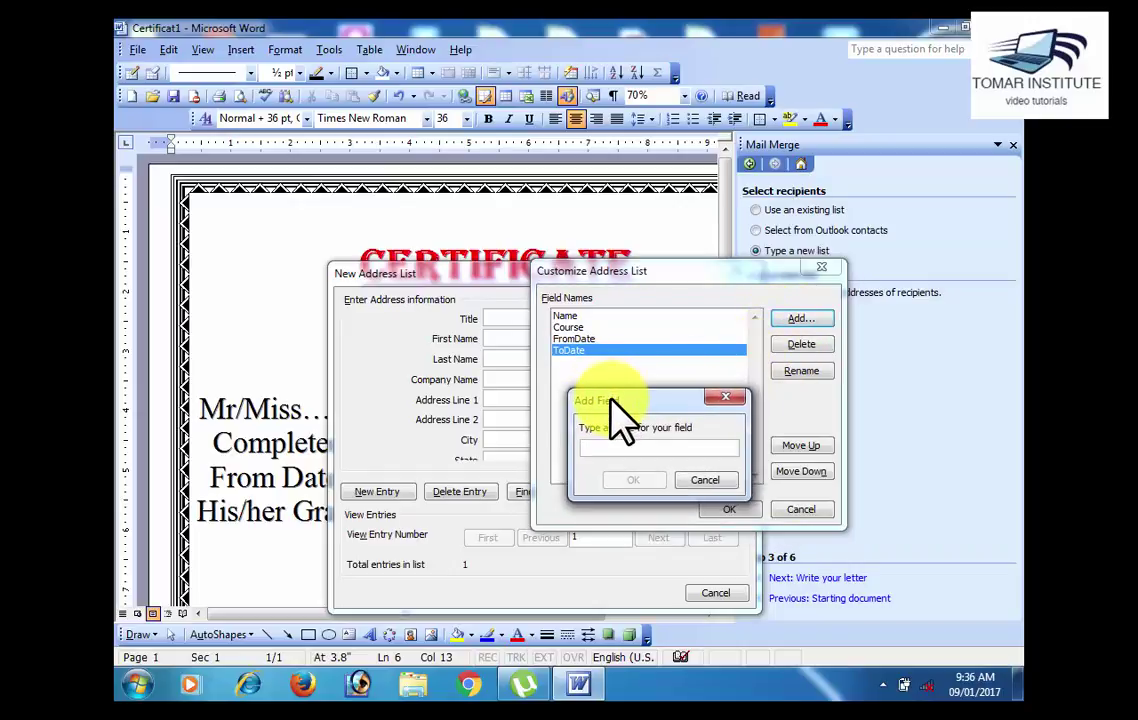
{"action": "type", "text": "Grade"}
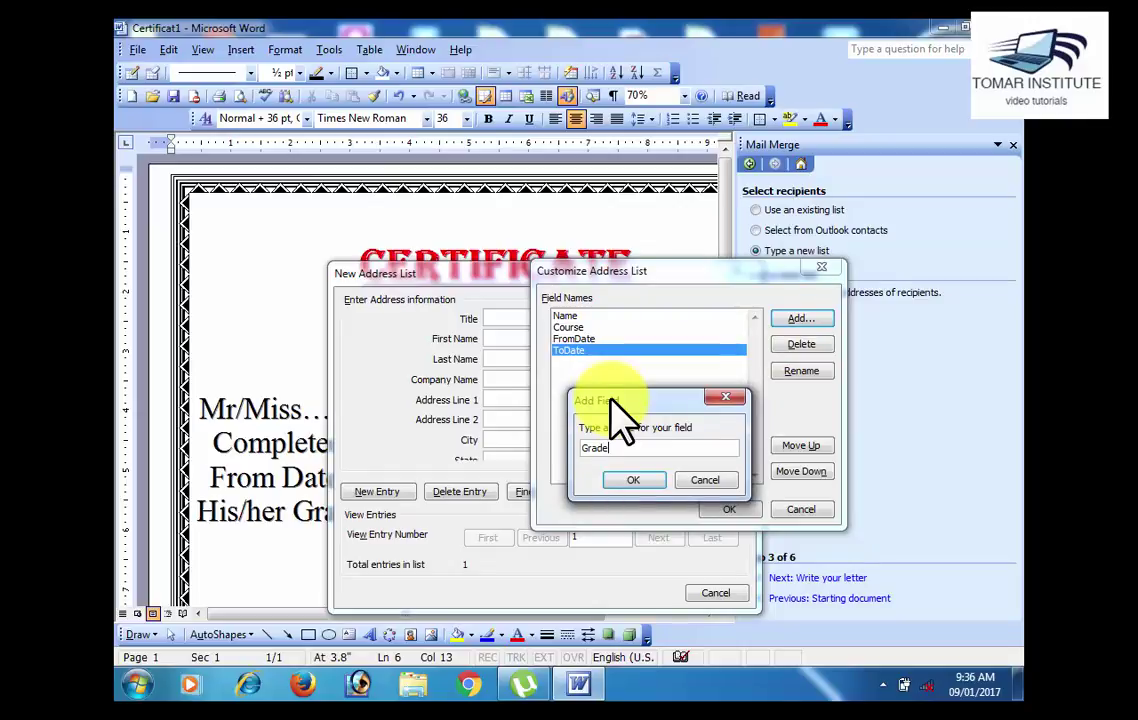
{"action": "left_click", "coordinate": [626, 484]}
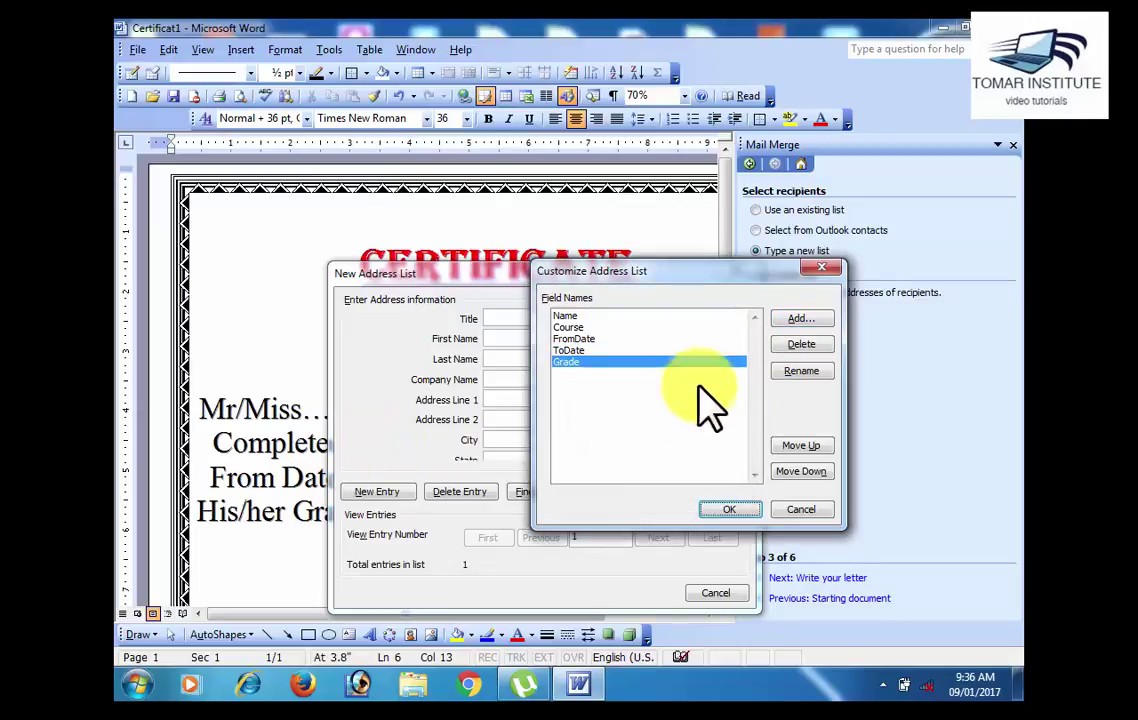
{"action": "left_click", "coordinate": [780, 320]}
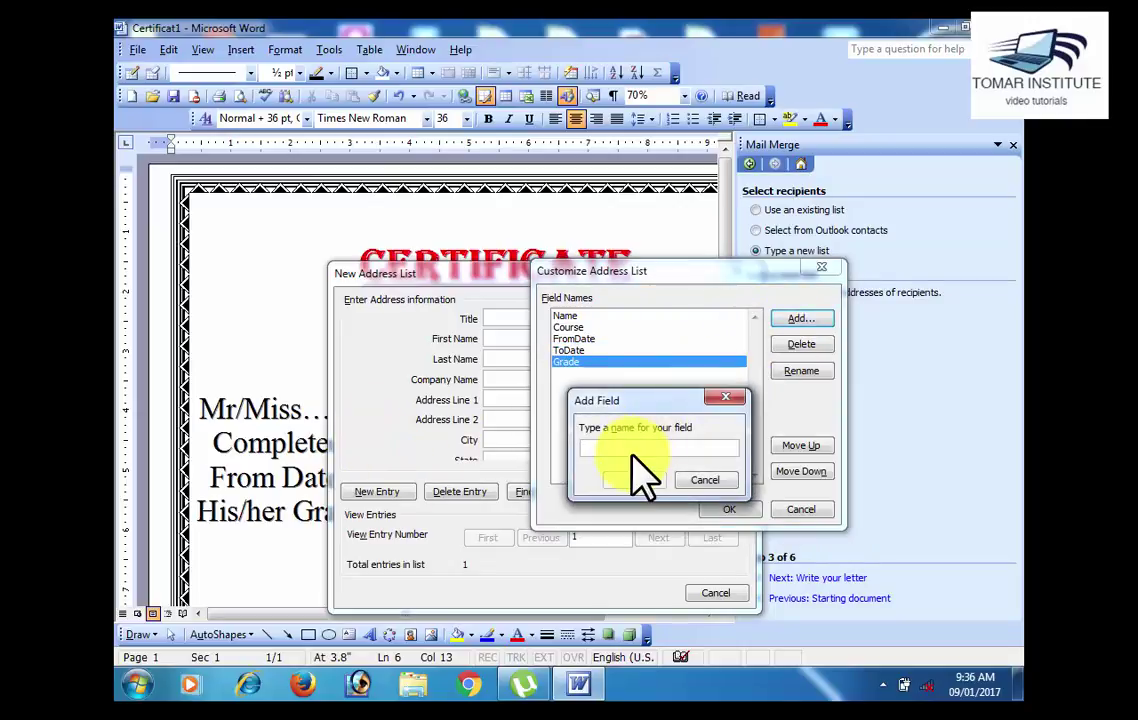
{"action": "type", "text": "Percentage"}
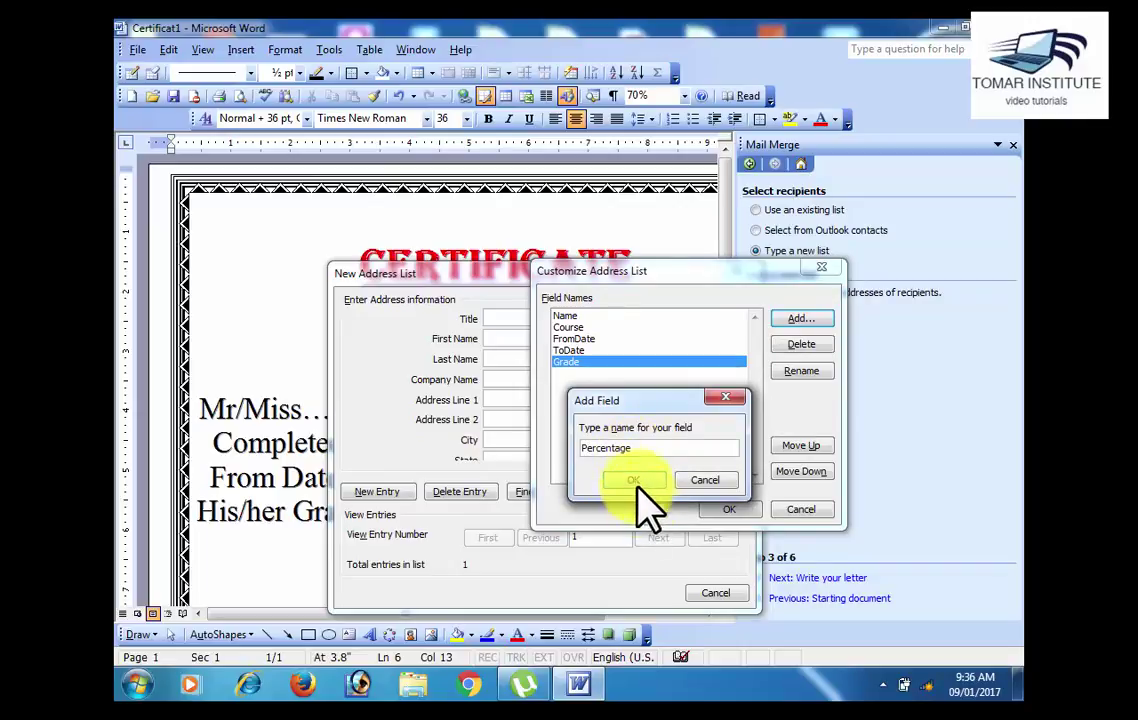
{"action": "left_click", "coordinate": [635, 479]}
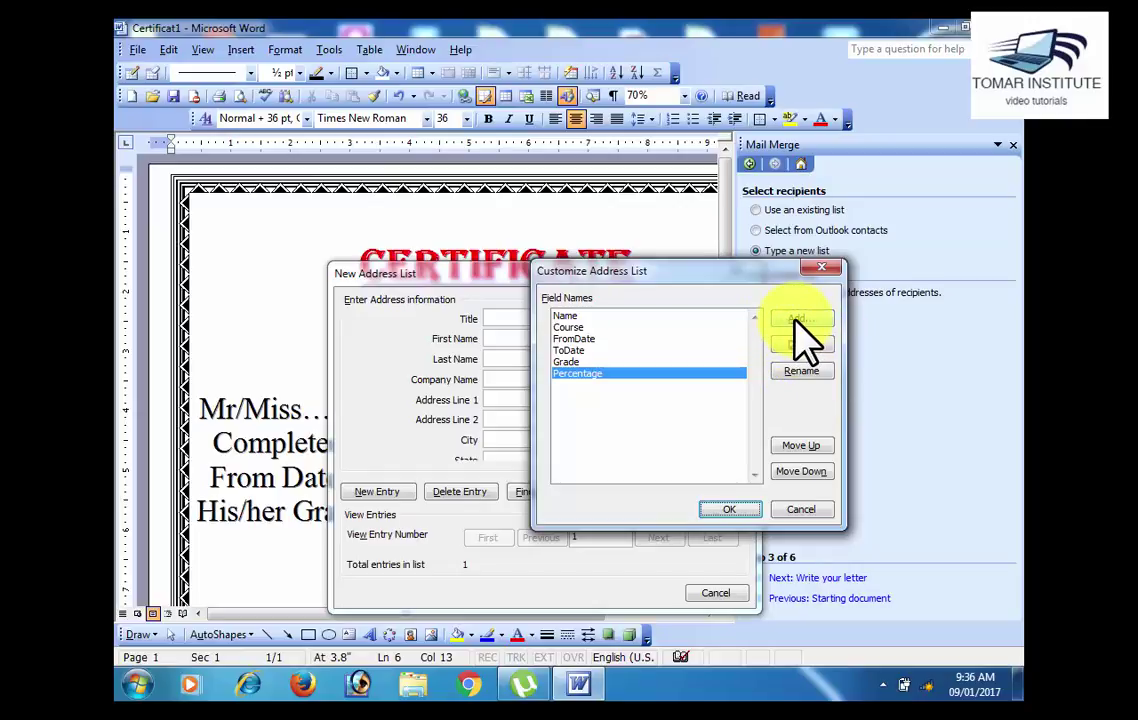
{"action": "left_click", "coordinate": [728, 511]}
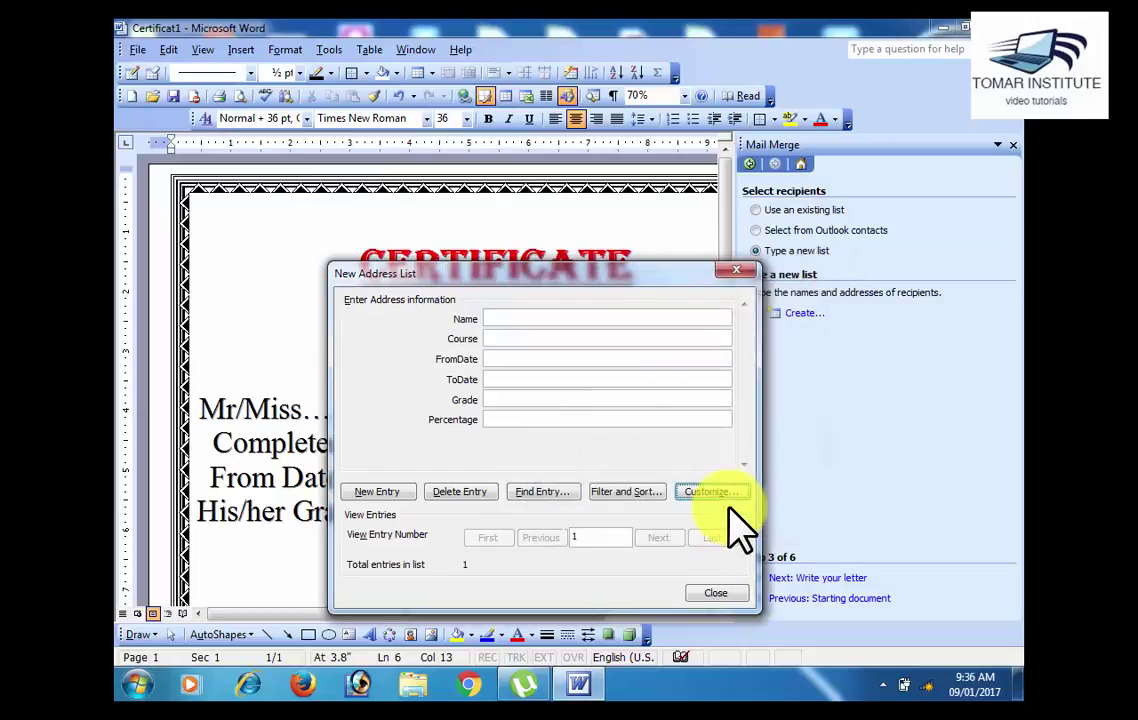
Enter the first student's name, DCA, 1-jan-2016 to 1-Jan-2017, A+, 80, then start a new entry
{"action": "left_click", "coordinate": [506, 318]}
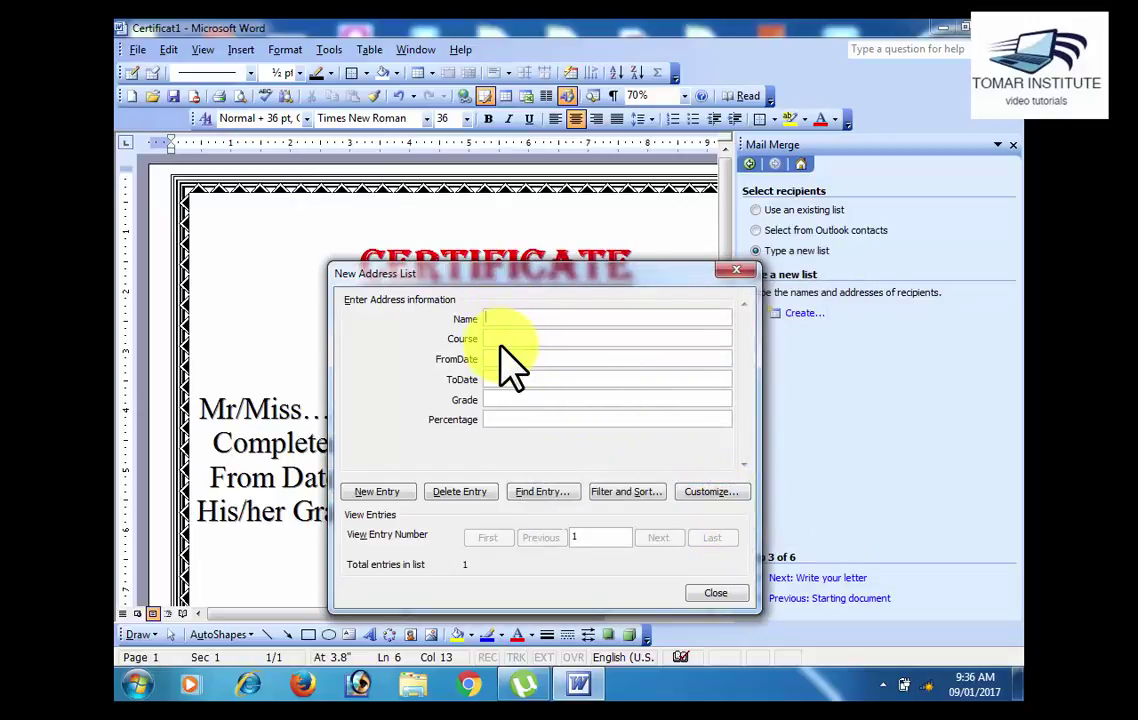
{"action": "left_click", "coordinate": [503, 418]}
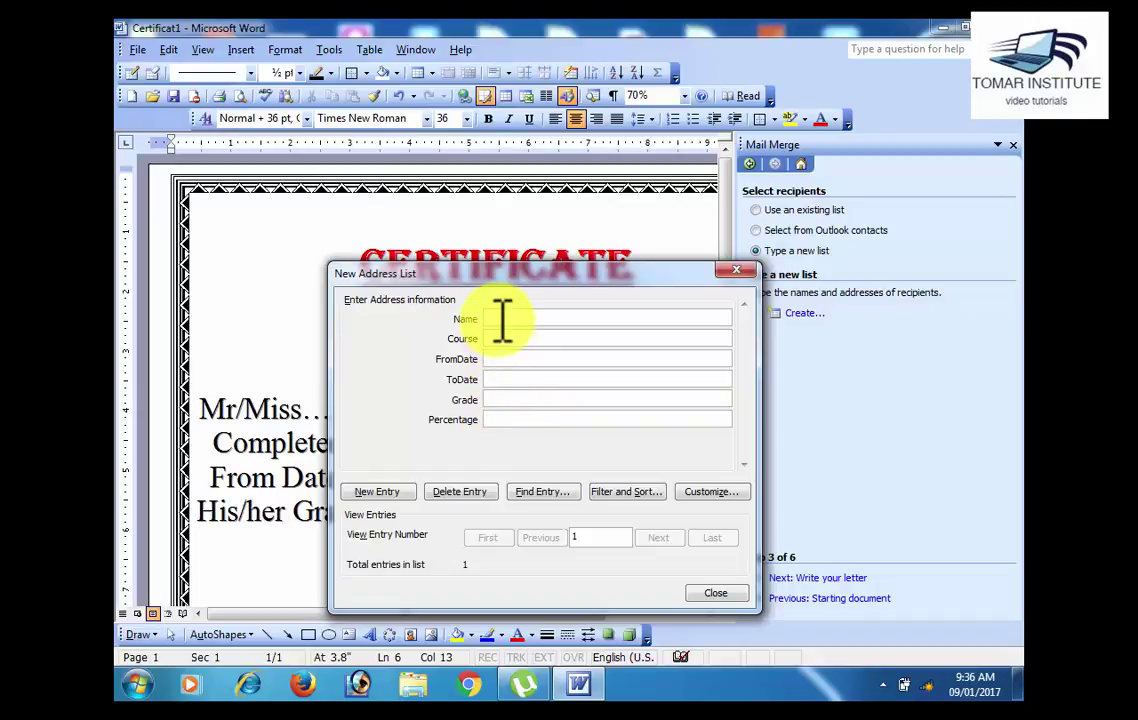
{"action": "left_click", "coordinate": [502, 318]}
{"action": "type", "text": "DCA"}
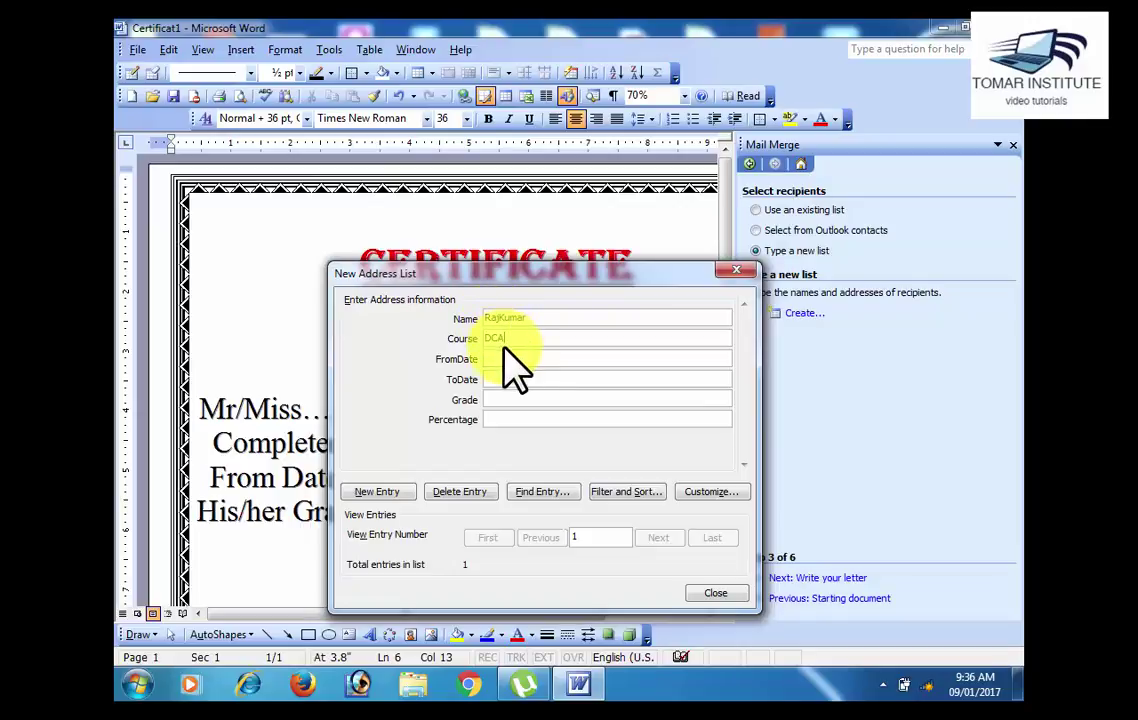
{"action": "left_click", "coordinate": [508, 358]}
{"action": "type", "text": "A"}
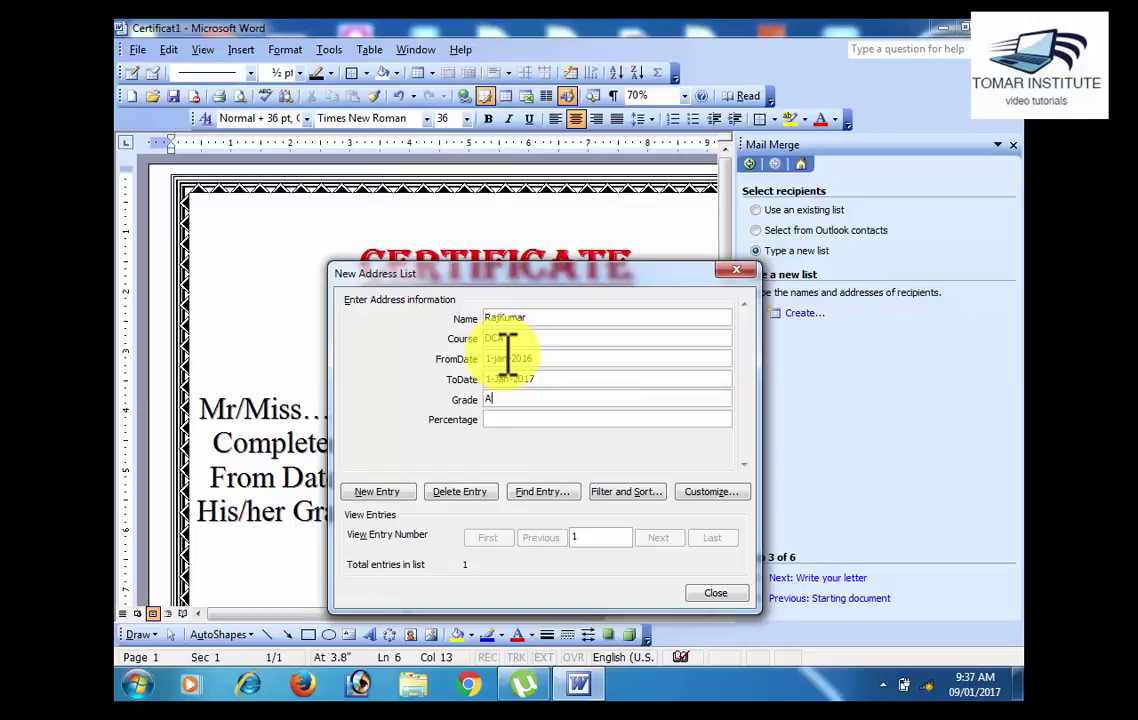
{"action": "type", "text": "+"}
{"action": "key", "text": "Tab"}
{"action": "type", "text": "80"}
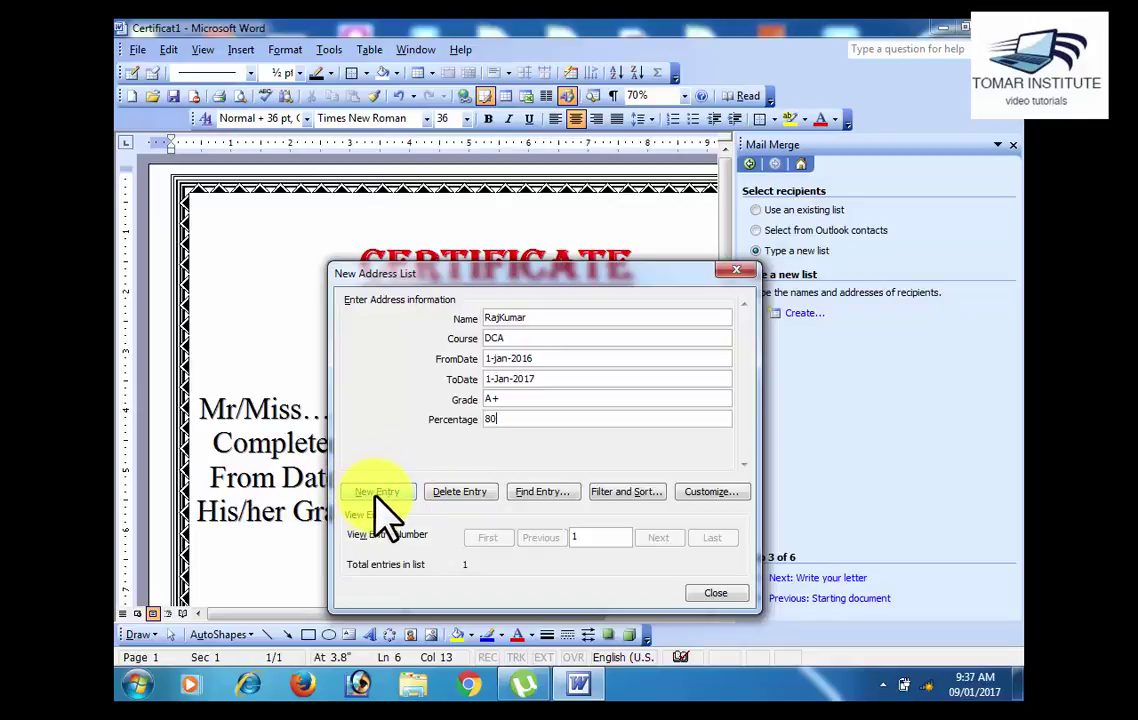
{"action": "left_click", "coordinate": [376, 493]}
{"action": "type", "text": "P"}
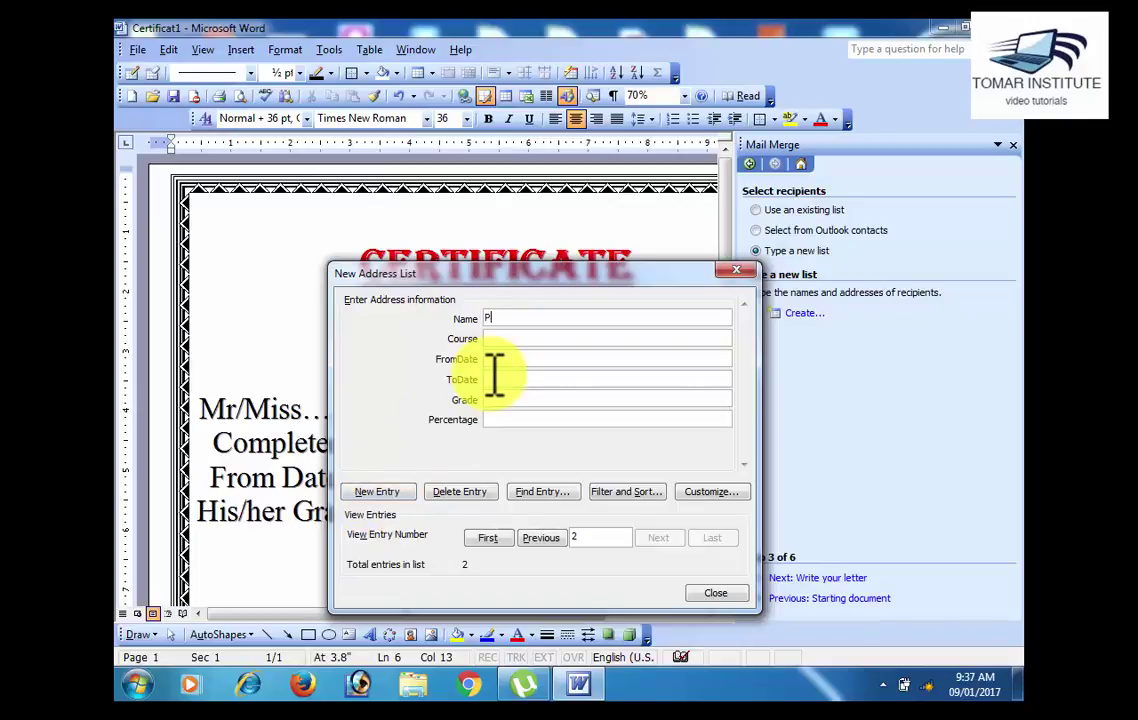
Enter the second student (PGDCA, A+, 87) and the third (DCA, 4-Jan-2017 to 5-Jan-2018, B, 56)
{"action": "type", "text": "uspra"}
{"action": "type", "text": "GDCA"}
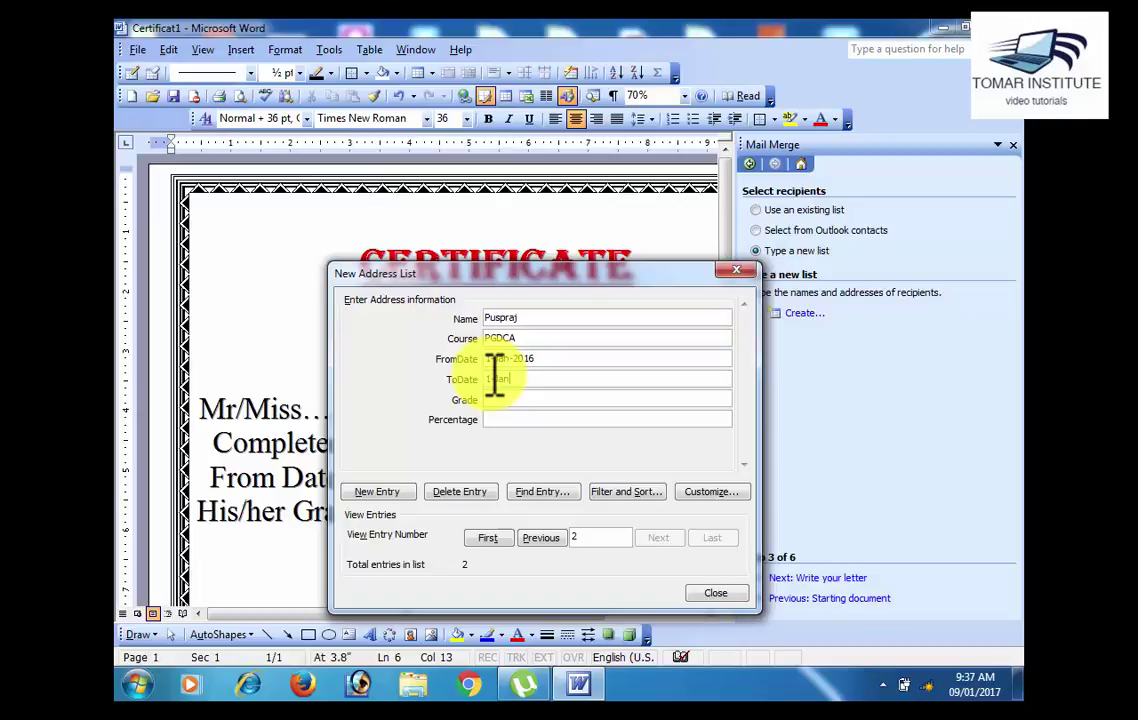
{"action": "type", "text": "2016"}
{"action": "left_click", "coordinate": [378, 492]}
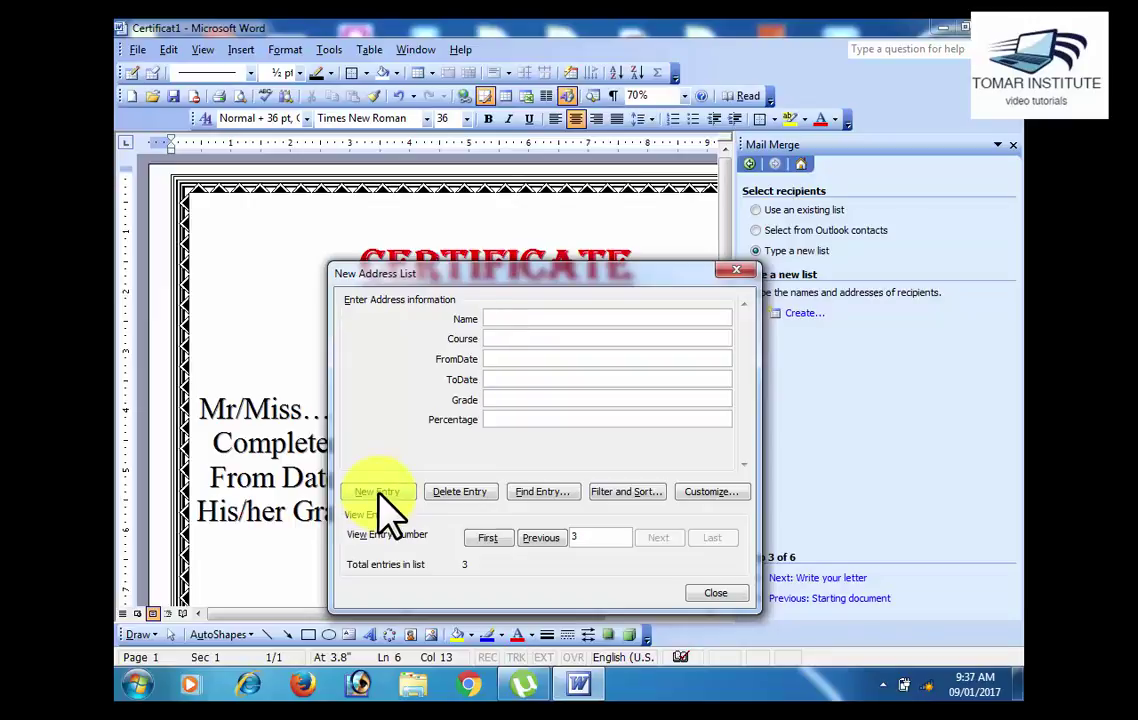
{"action": "type", "text": "sh"}
{"action": "type", "text": "DC"}
{"action": "type", "text": "2017"}
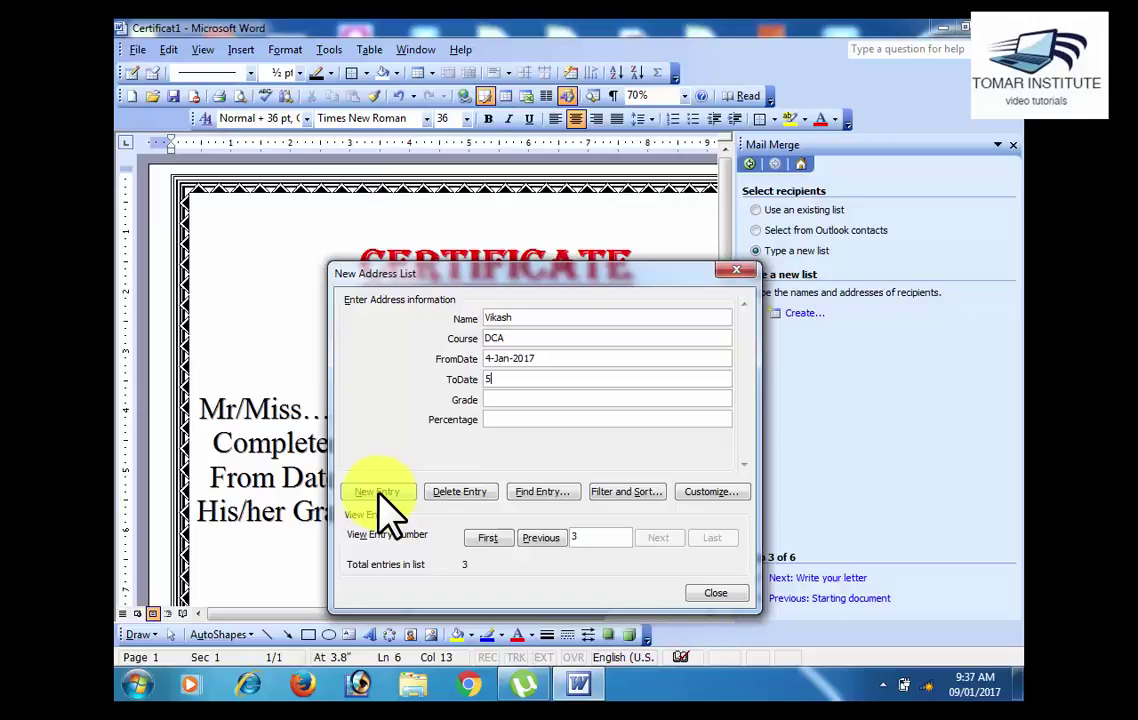
{"action": "type", "text": "Jan-"}
{"action": "type", "text": "201"}
{"action": "type", "text": "56"}
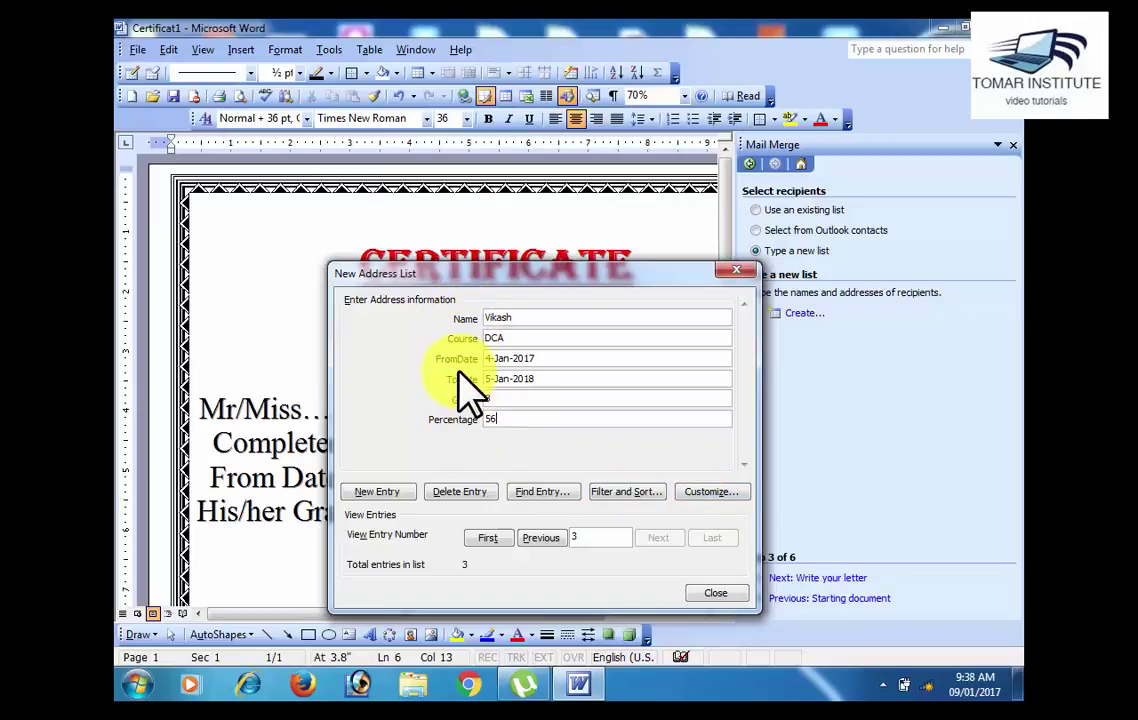
Save the recipient list as CertificateJan in My Data Sources
{"action": "left_click", "coordinate": [714, 596]}
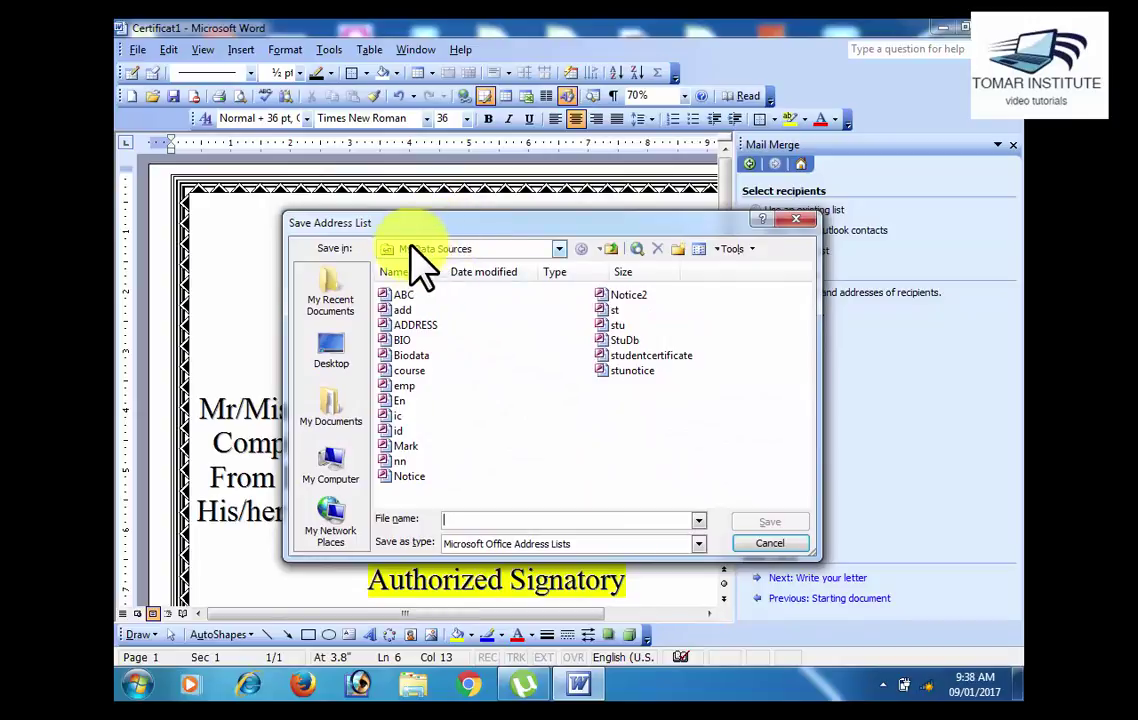
{"action": "left_click", "coordinate": [560, 250]}
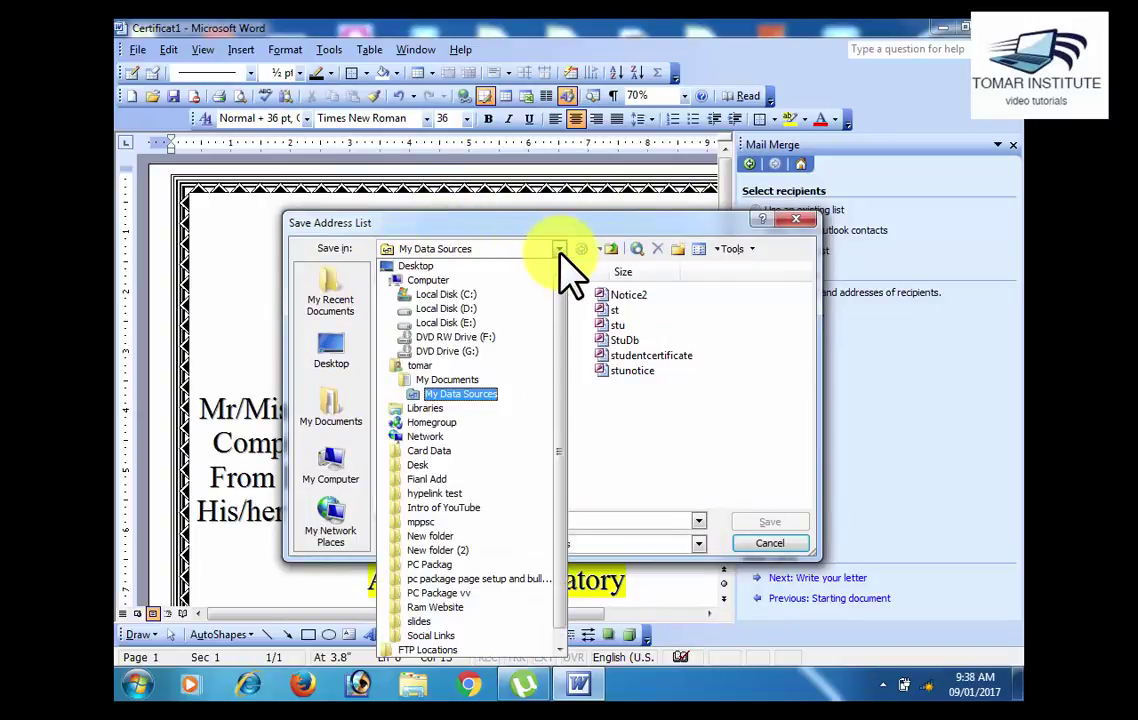
{"action": "left_click", "coordinate": [460, 394]}
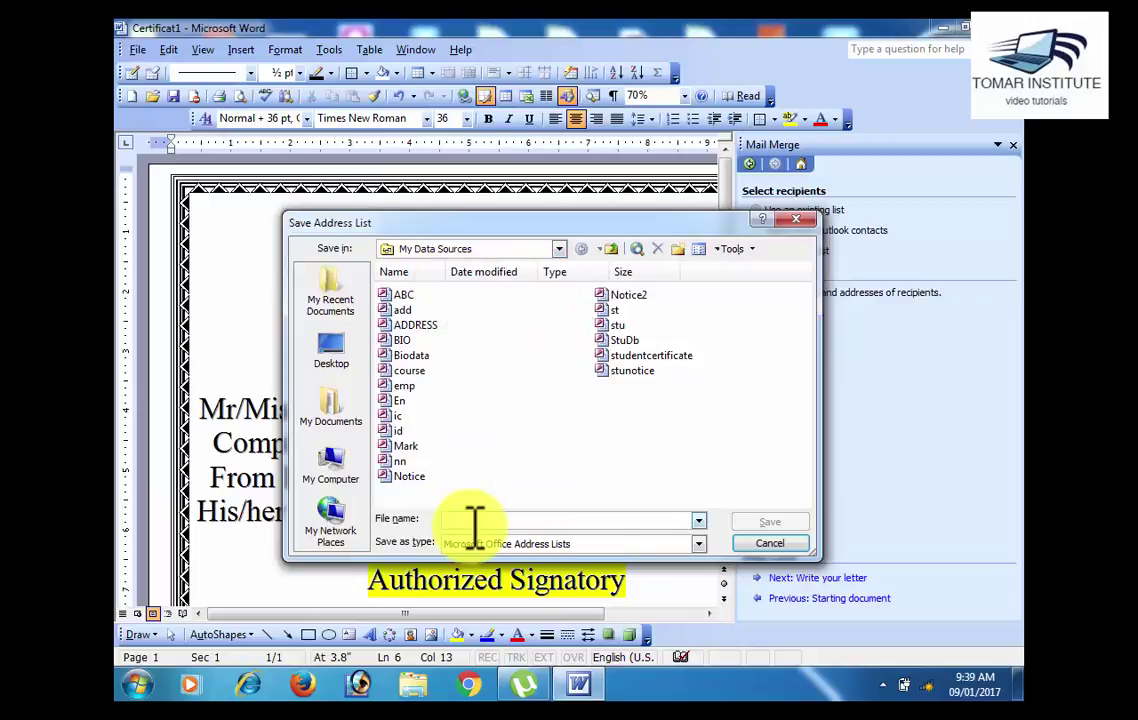
{"action": "type", "text": "CertificateJan"}
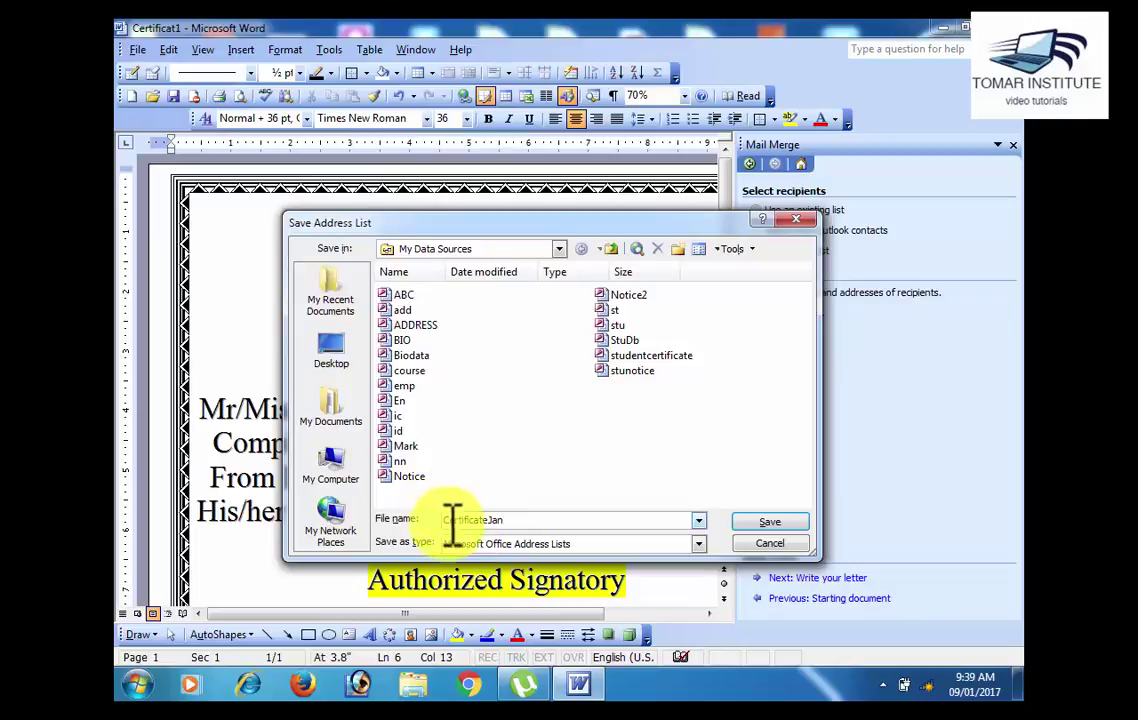
{"action": "left_click", "coordinate": [747, 520]}
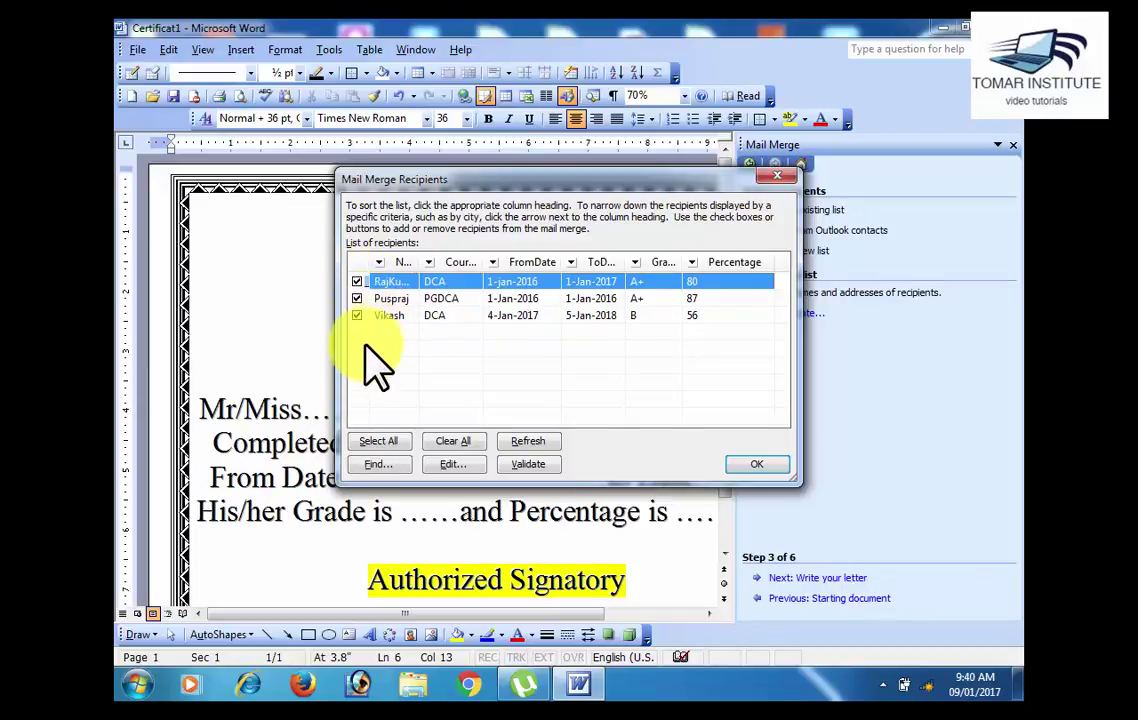
Confirm the three student records in Mail Merge Recipients with OK
{"action": "left_click", "coordinate": [740, 465]}
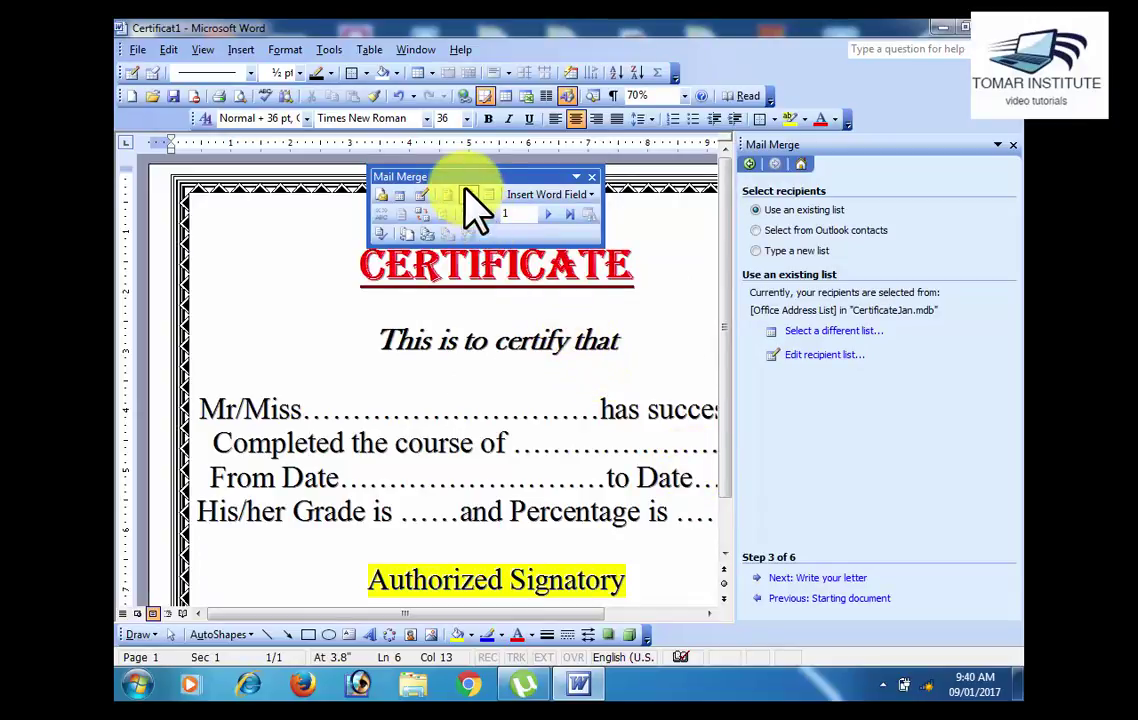
Move the Mail Merge toolbar off the certificate and advance the wizard to step 4, Write your letter
{"action": "left_click_drag", "start_coordinate": [463, 176], "coordinate": [425, 300]}
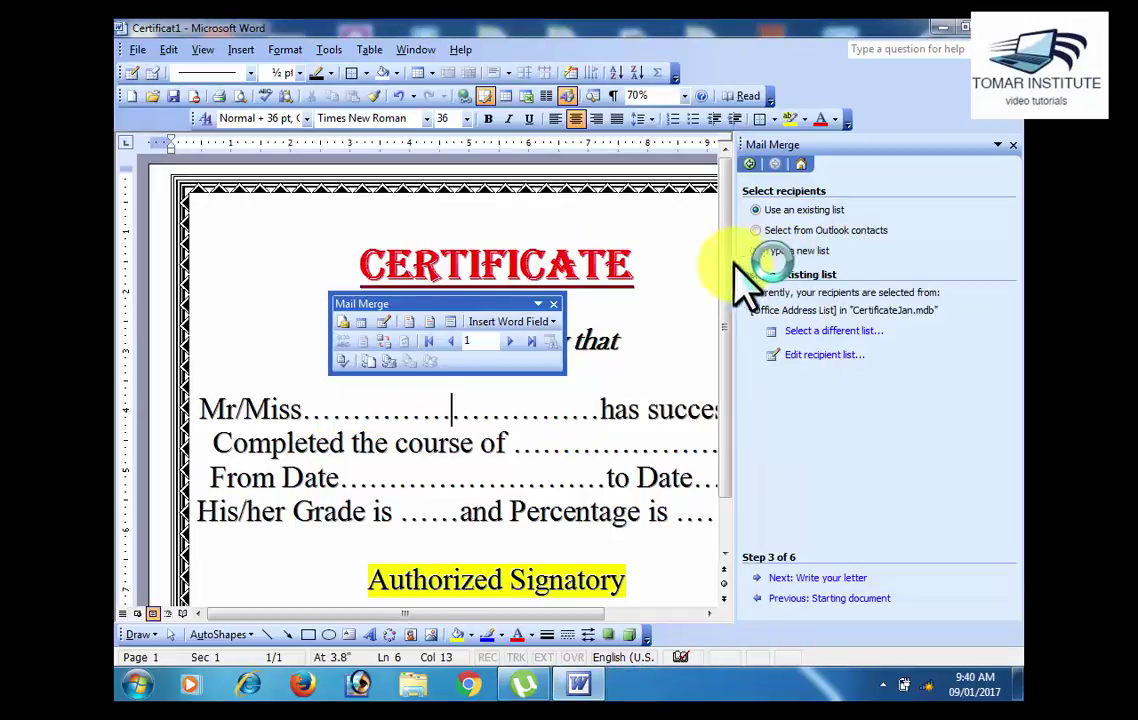
{"action": "mouse_move", "coordinate": [485, 302]}
{"action": "left_mouse_down"}
{"action": "mouse_move", "coordinate": [455, 213]}
{"action": "mouse_move", "coordinate": [457, 142]}
{"action": "left_mouse_up"}
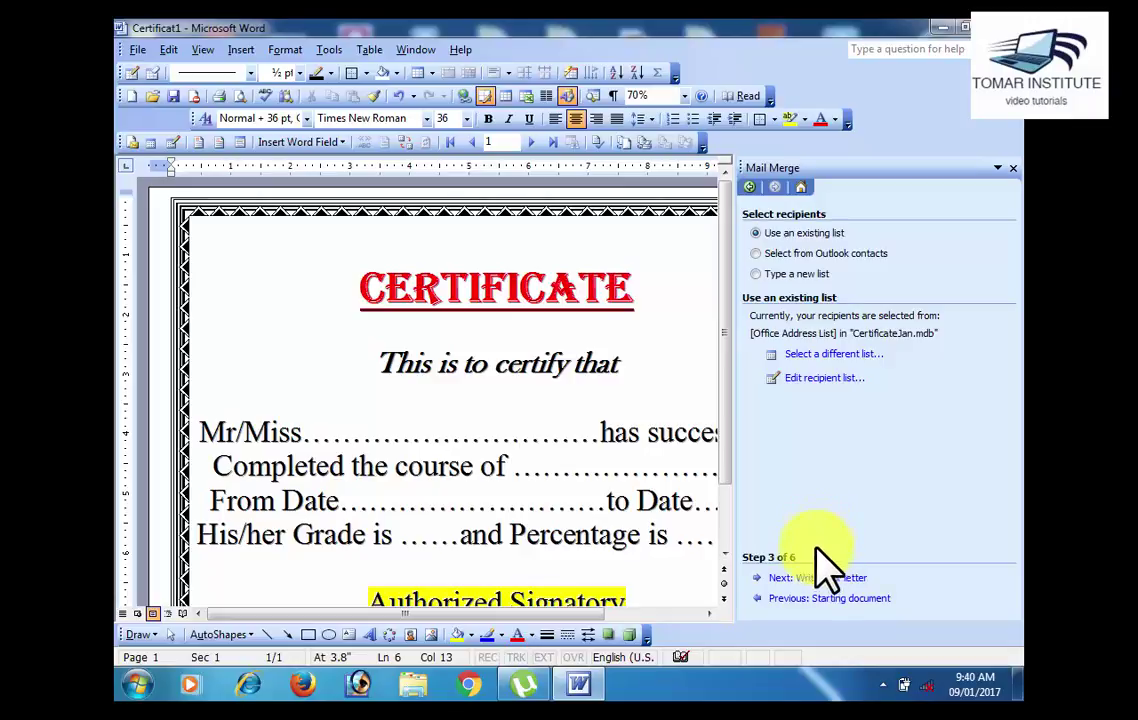
{"action": "left_click", "coordinate": [822, 579]}
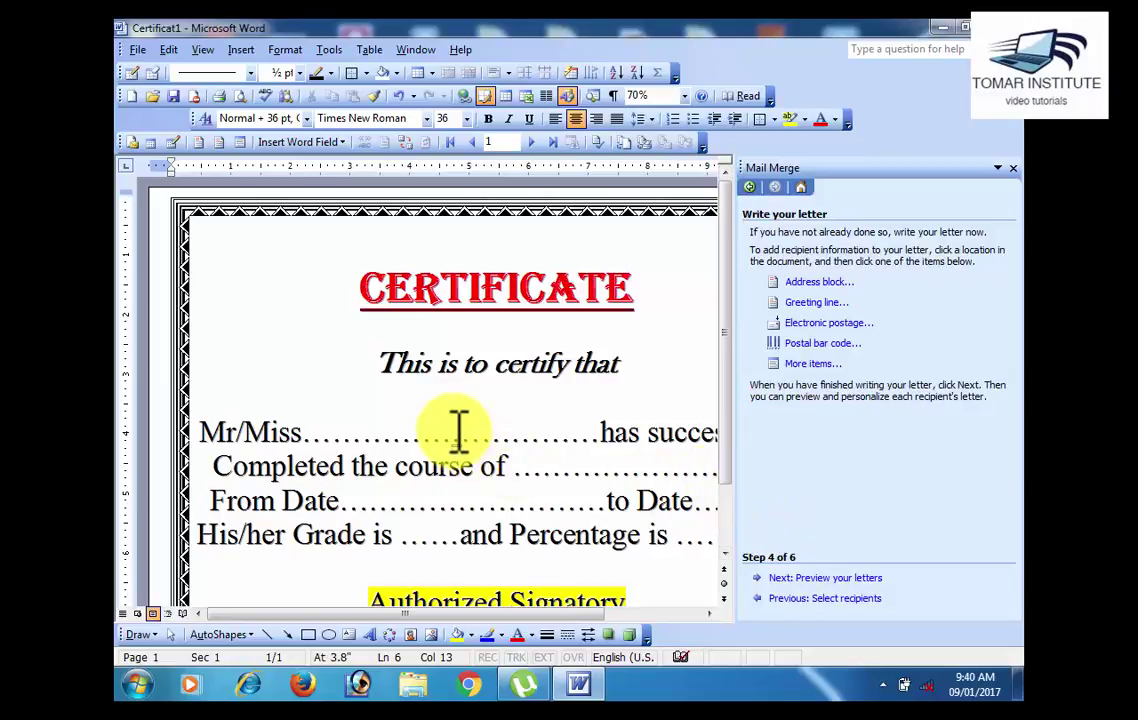
Insert the «Name» merge field into the Mr/Miss blank via More items
{"action": "left_click", "coordinate": [600, 466]}
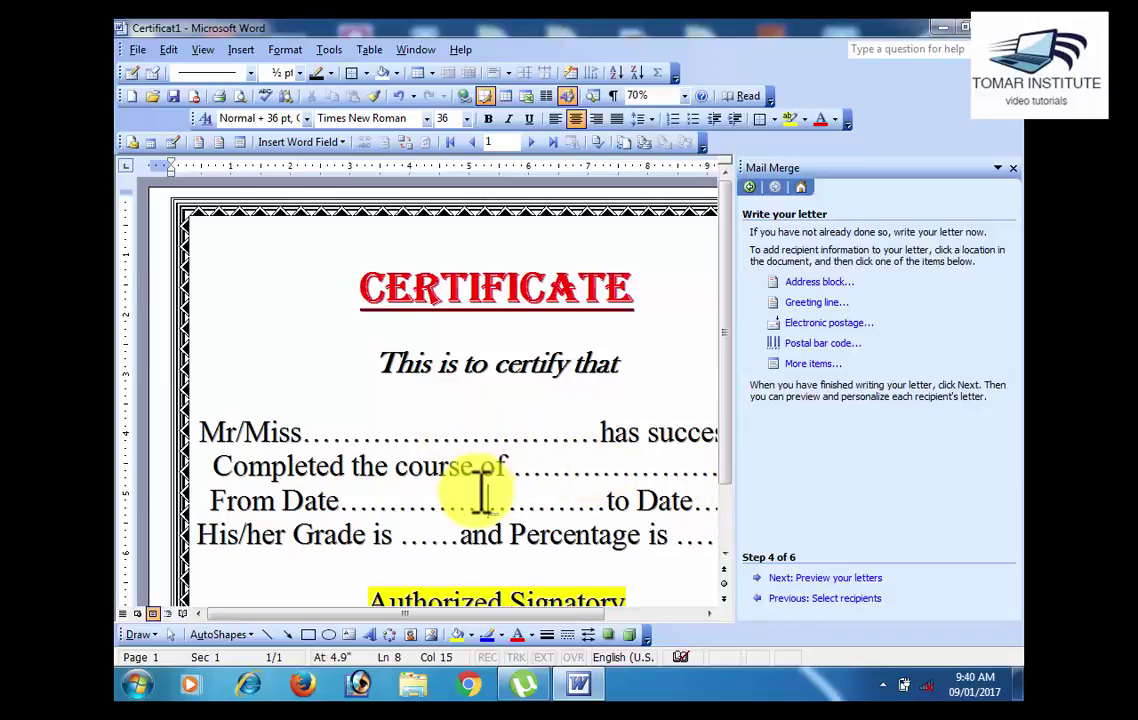
{"action": "scroll", "coordinate": [482, 490], "scroll_direction": "down", "scroll_amount": 1}
{"action": "left_click", "coordinate": [434, 478]}
{"action": "left_click", "coordinate": [676, 478]}
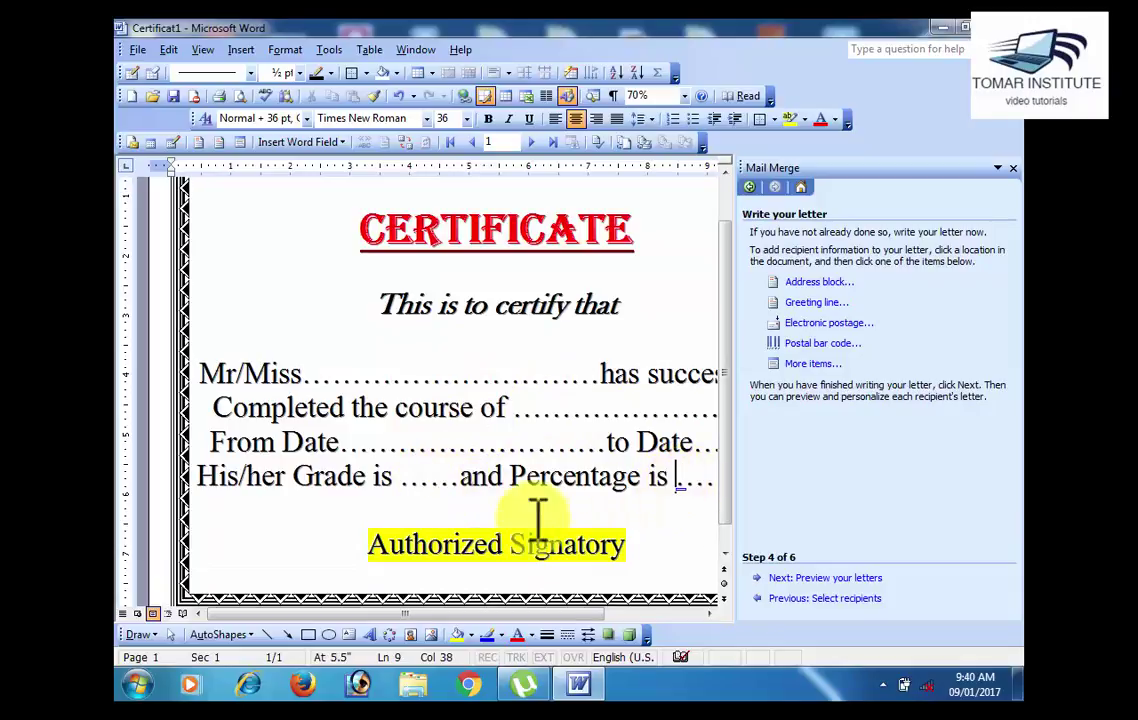
{"action": "left_click", "coordinate": [422, 373]}
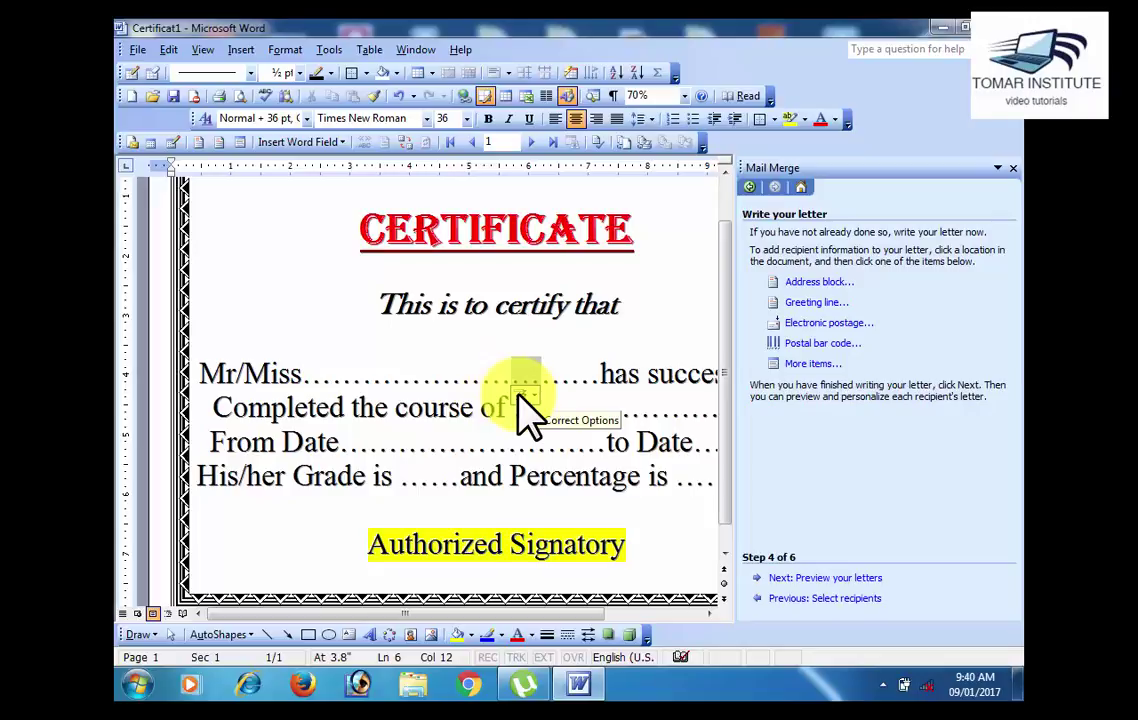
{"action": "left_click", "coordinate": [814, 364]}
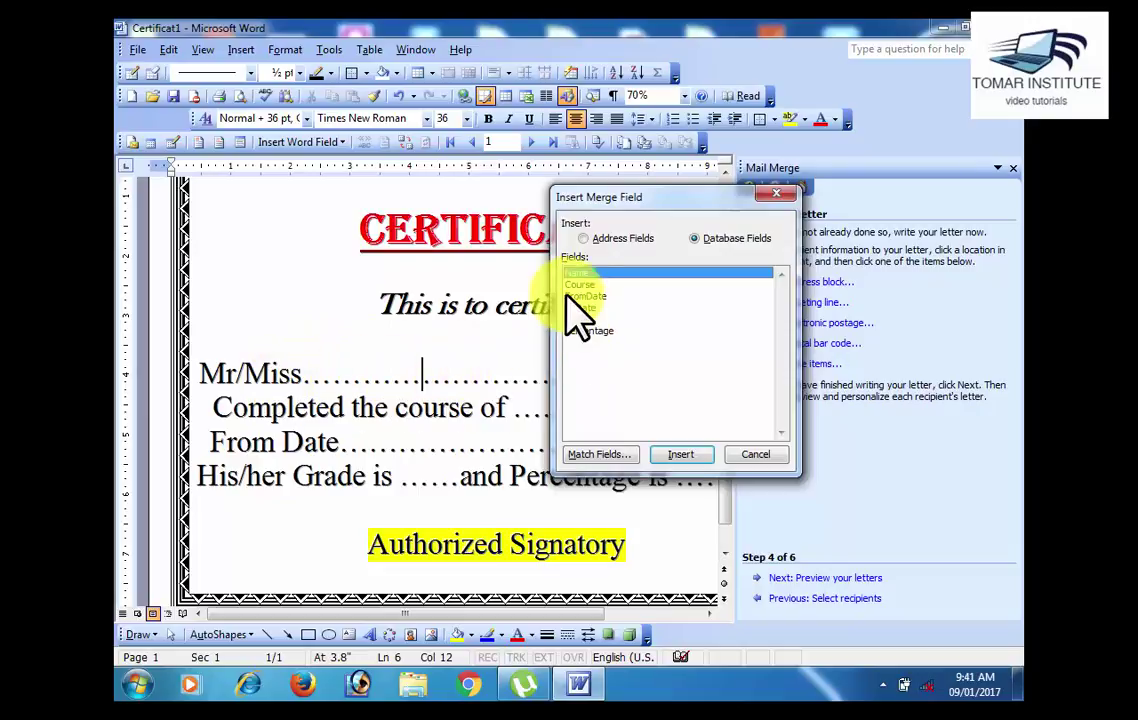
{"action": "left_click", "coordinate": [680, 454]}
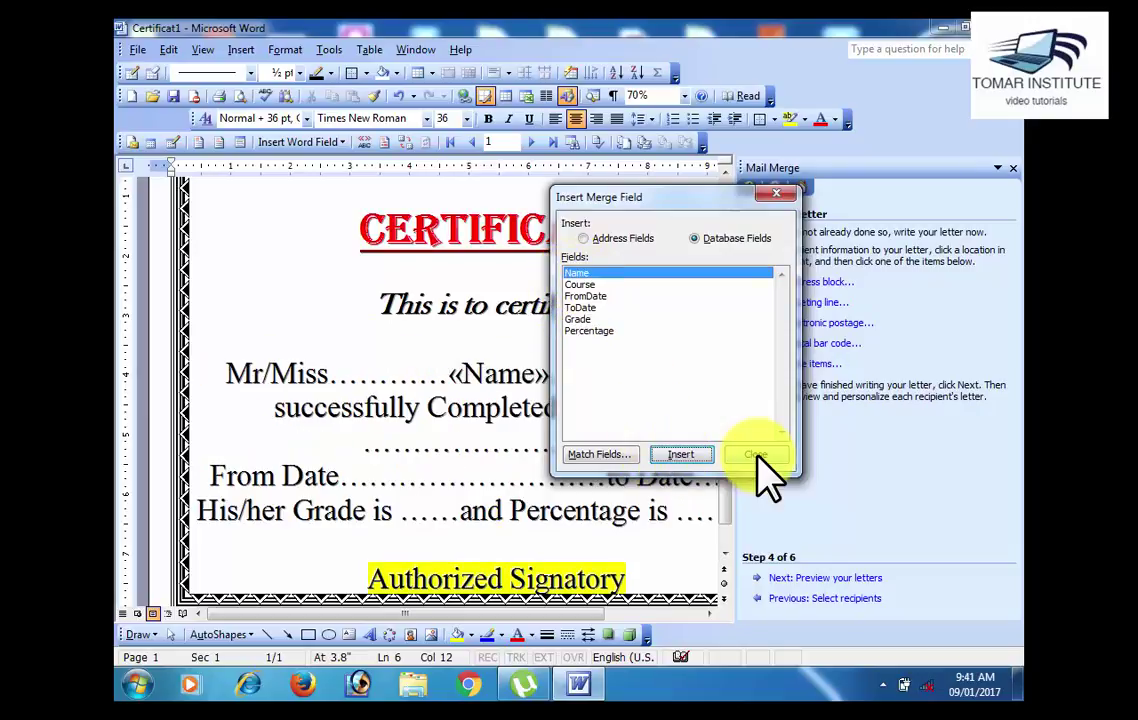
{"action": "left_click", "coordinate": [757, 456]}
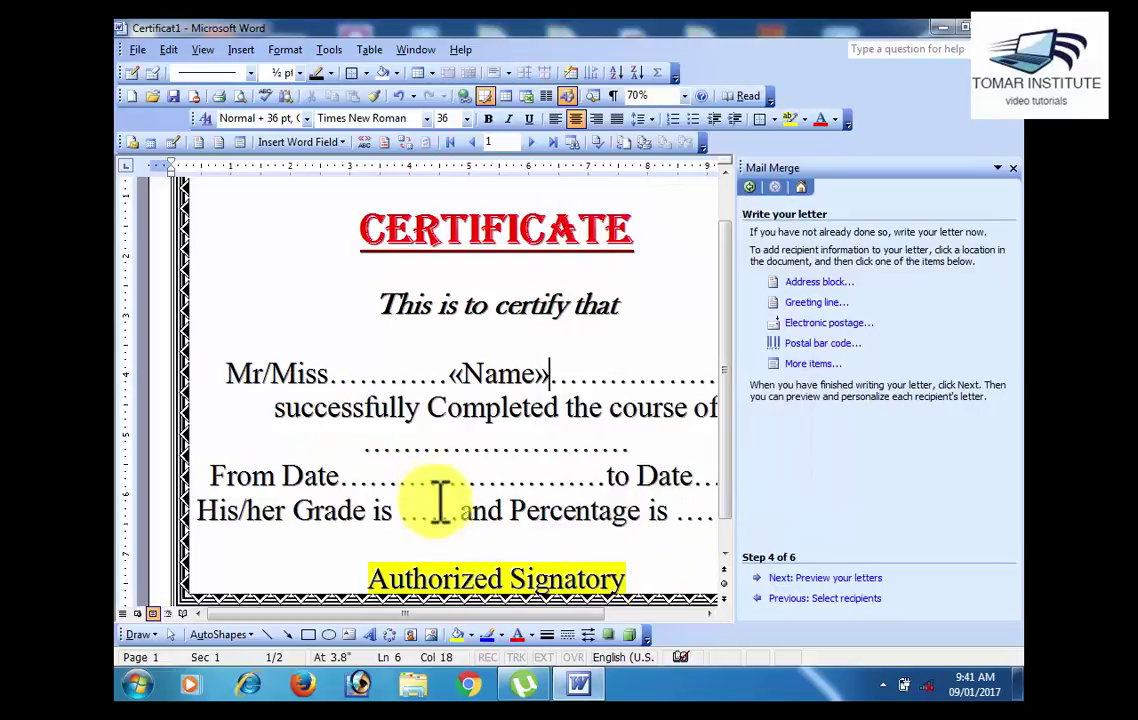
Insert the «Course» merge field after 'course of'
{"action": "left_click", "coordinate": [423, 444]}
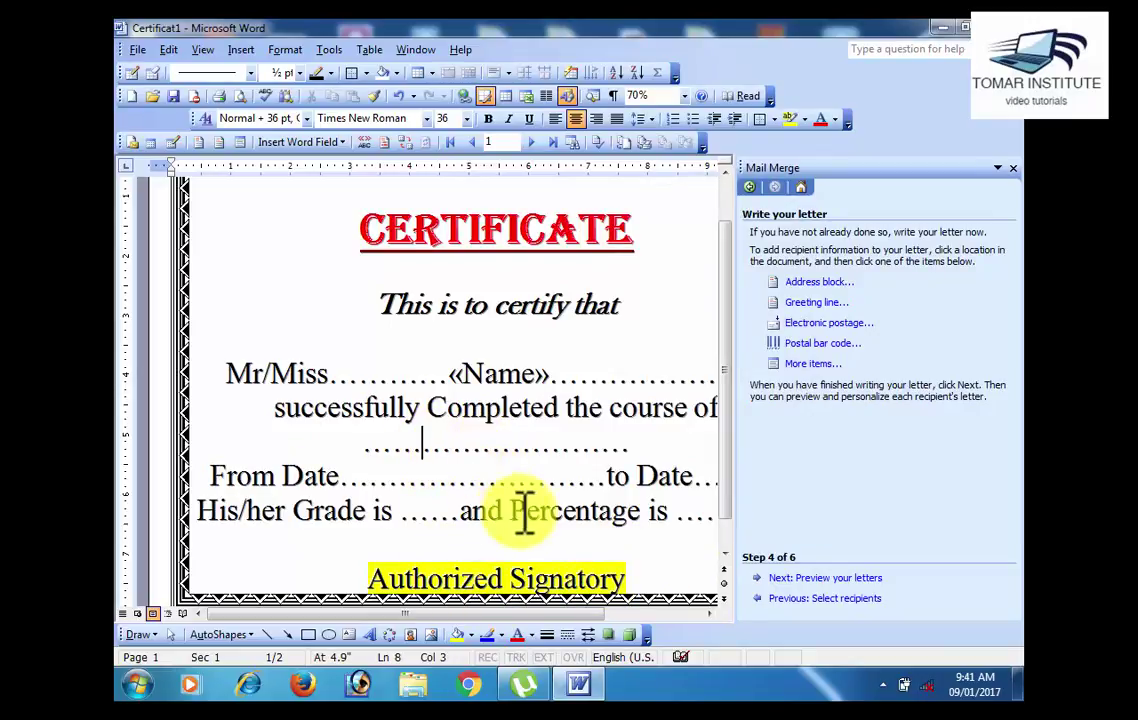
{"action": "left_click", "coordinate": [812, 363]}
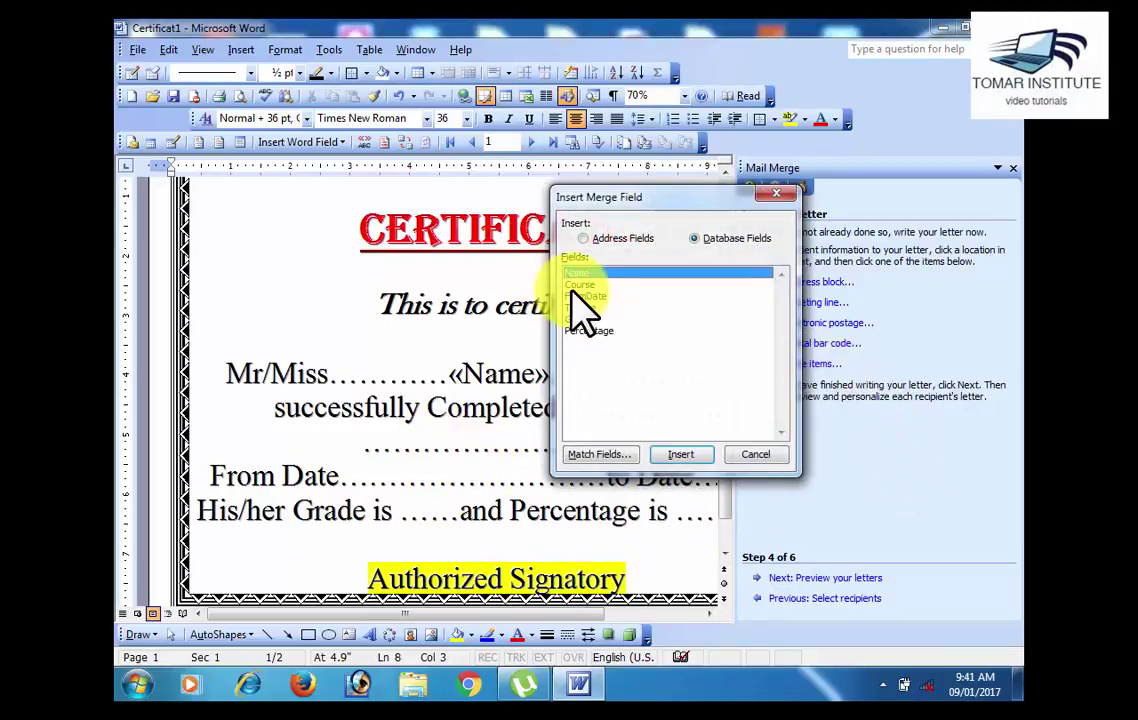
{"action": "left_click", "coordinate": [578, 285]}
{"action": "left_click", "coordinate": [680, 454]}
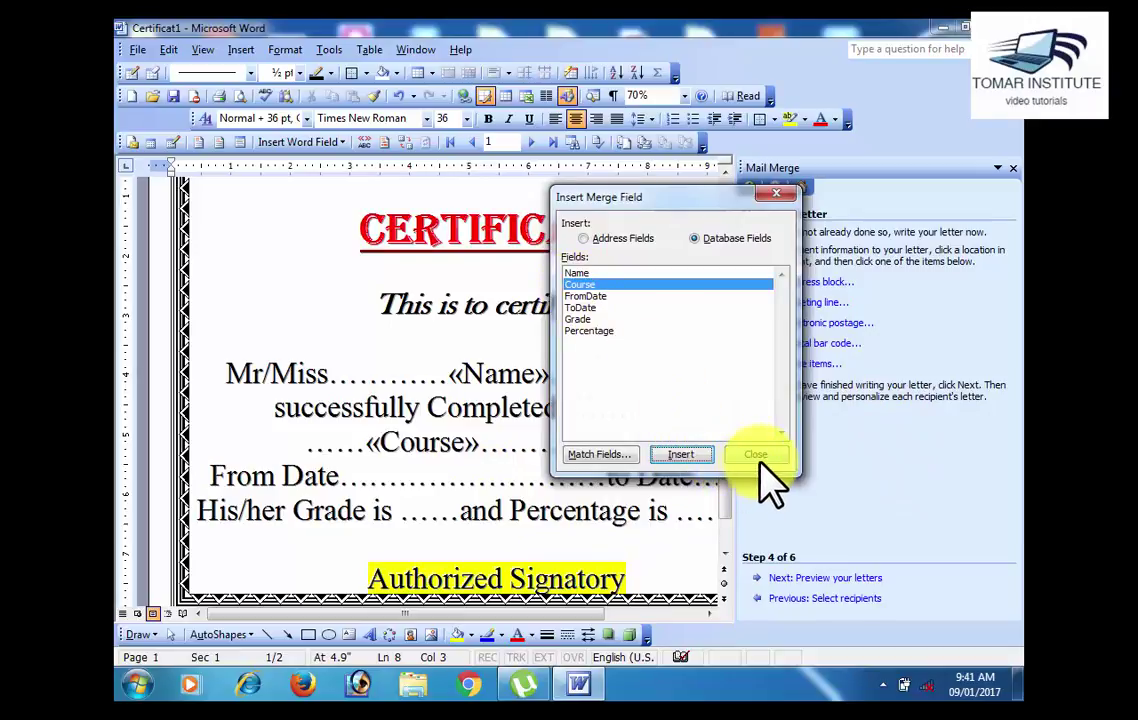
{"action": "left_click", "coordinate": [756, 455]}
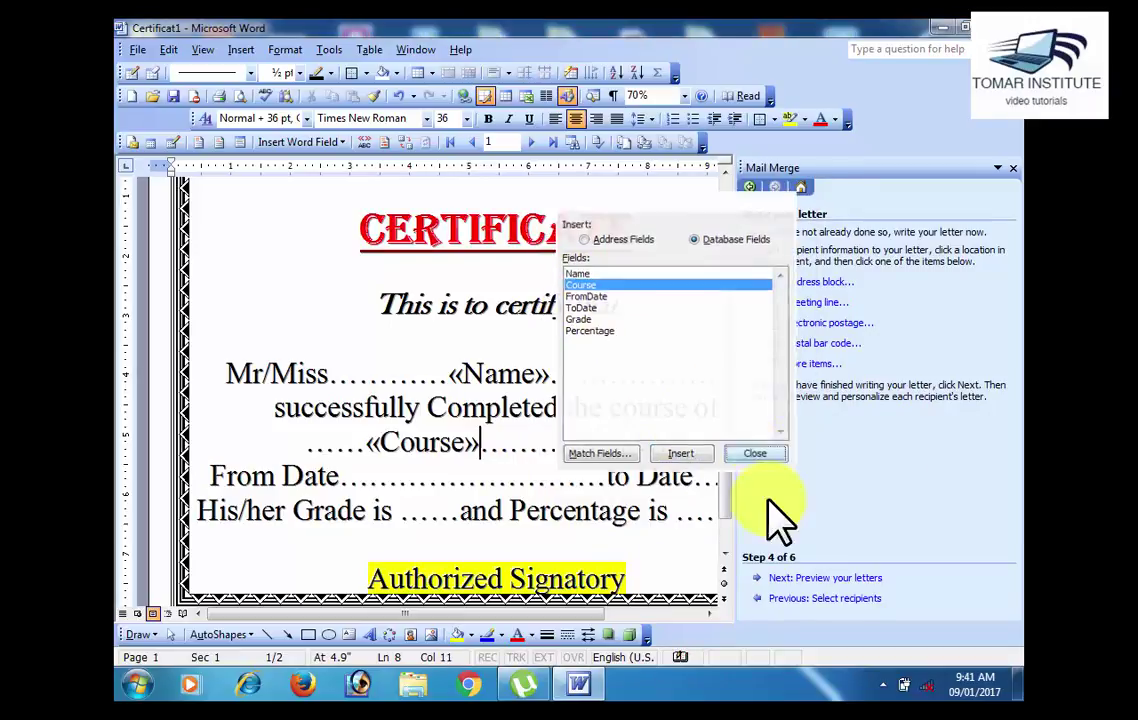
{"action": "left_click", "coordinate": [430, 478]}
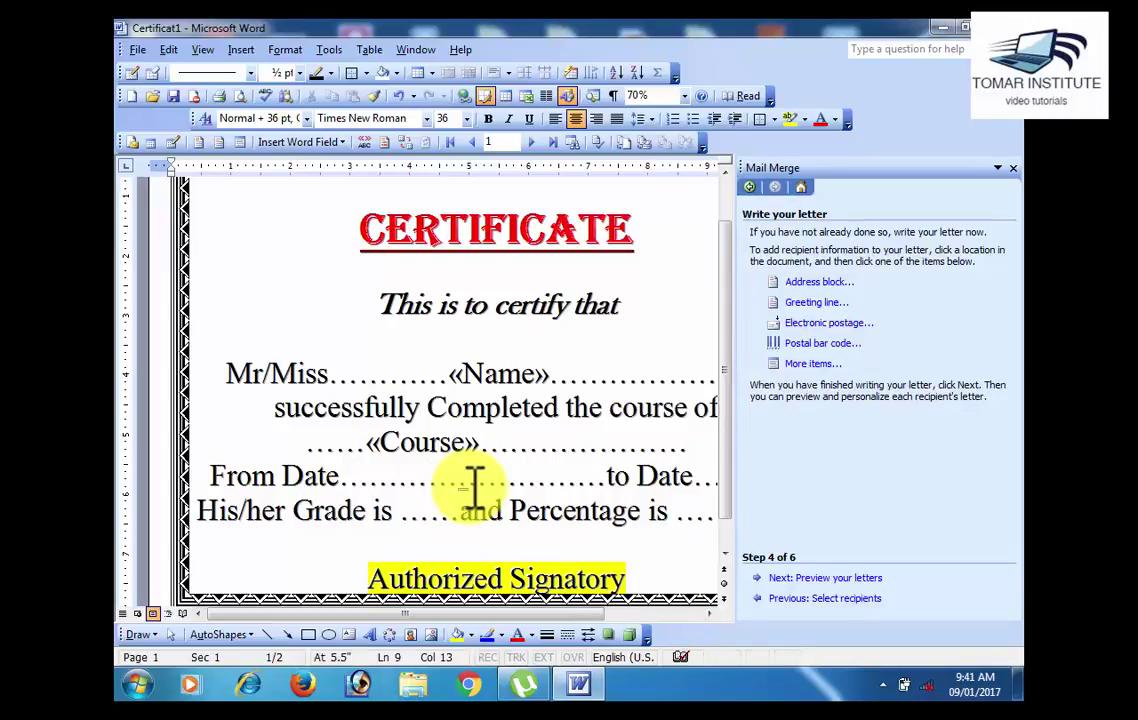
Insert the «FromDate» merge field after 'From Date'
{"action": "left_click", "coordinate": [810, 364]}
{"action": "left_click", "coordinate": [598, 307]}
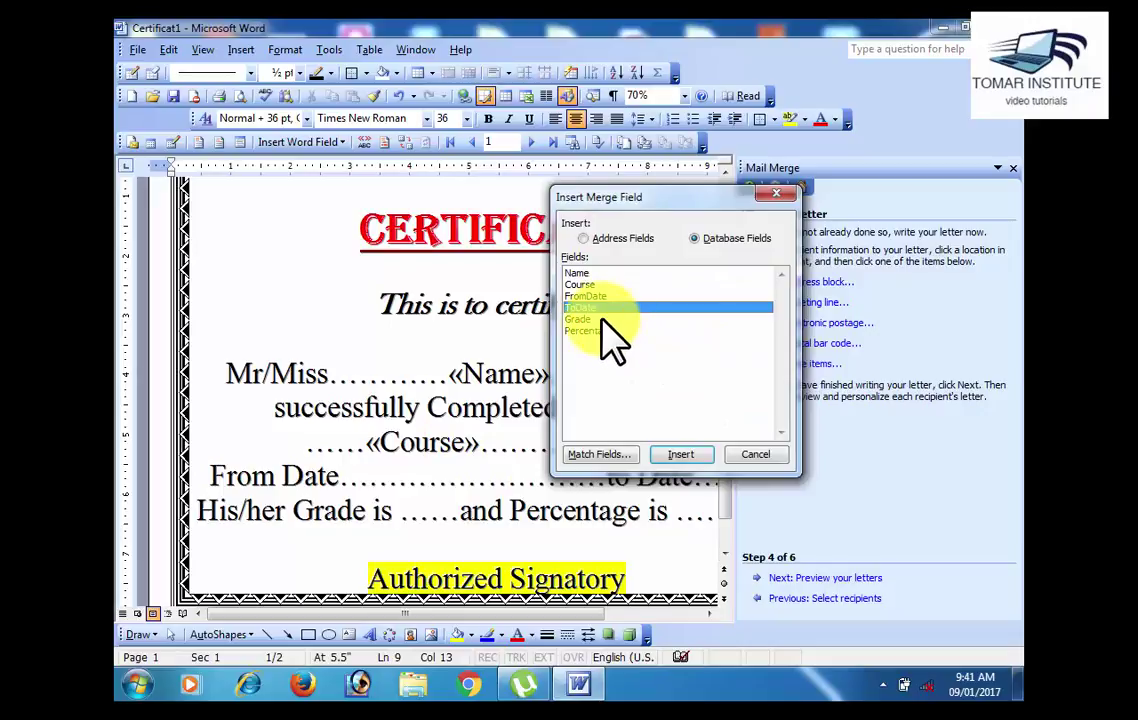
{"action": "left_click", "coordinate": [600, 296]}
{"action": "left_click", "coordinate": [680, 454]}
{"action": "left_click", "coordinate": [755, 454]}
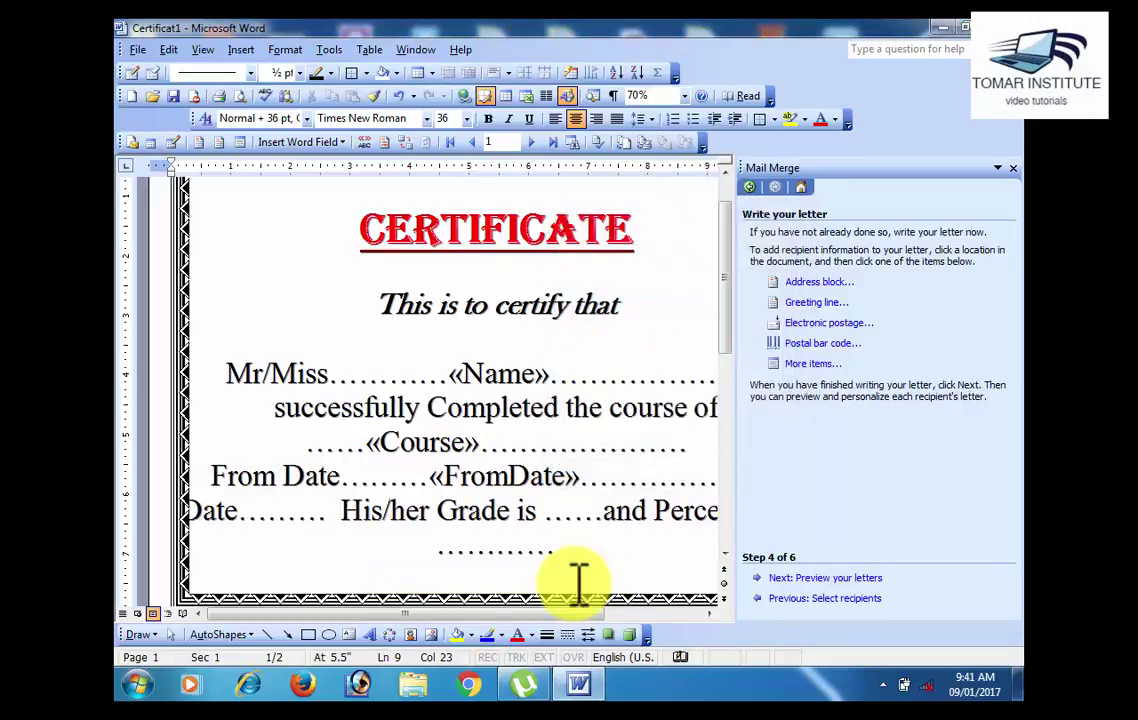
{"action": "left_click", "coordinate": [591, 614]}
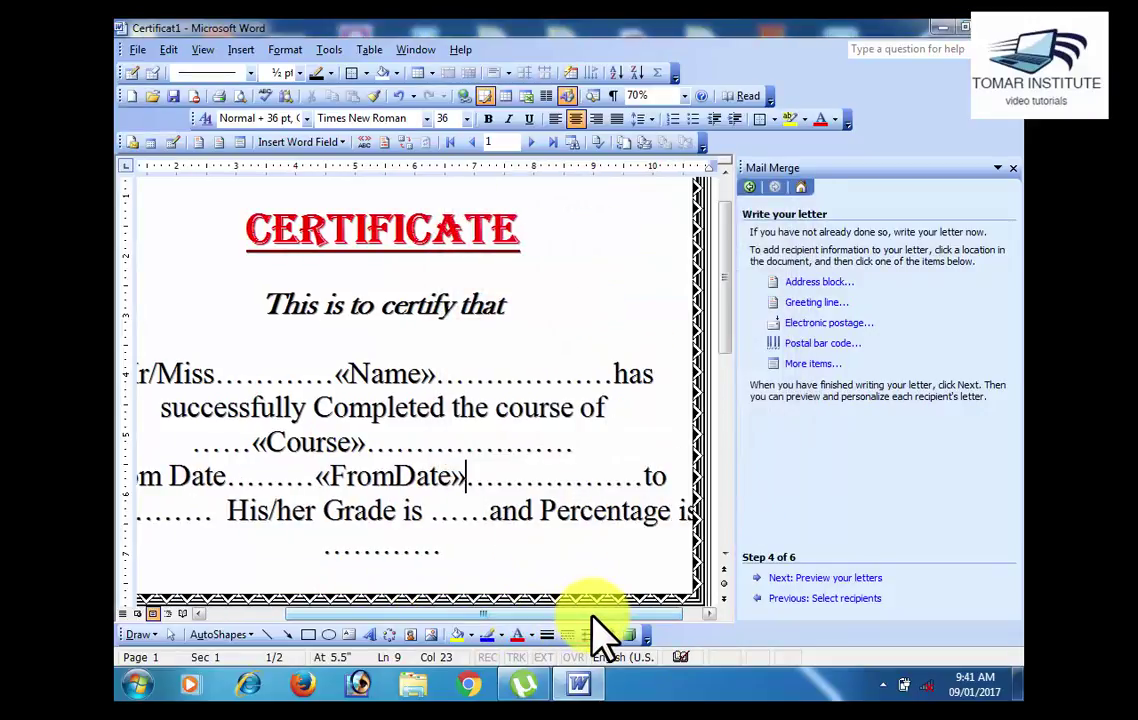
{"action": "left_click_drag", "start_coordinate": [488, 614], "coordinate": [410, 614]}
Insert the «ToDate» merge field into the 'to Date' blank
{"action": "left_click", "coordinate": [269, 510]}
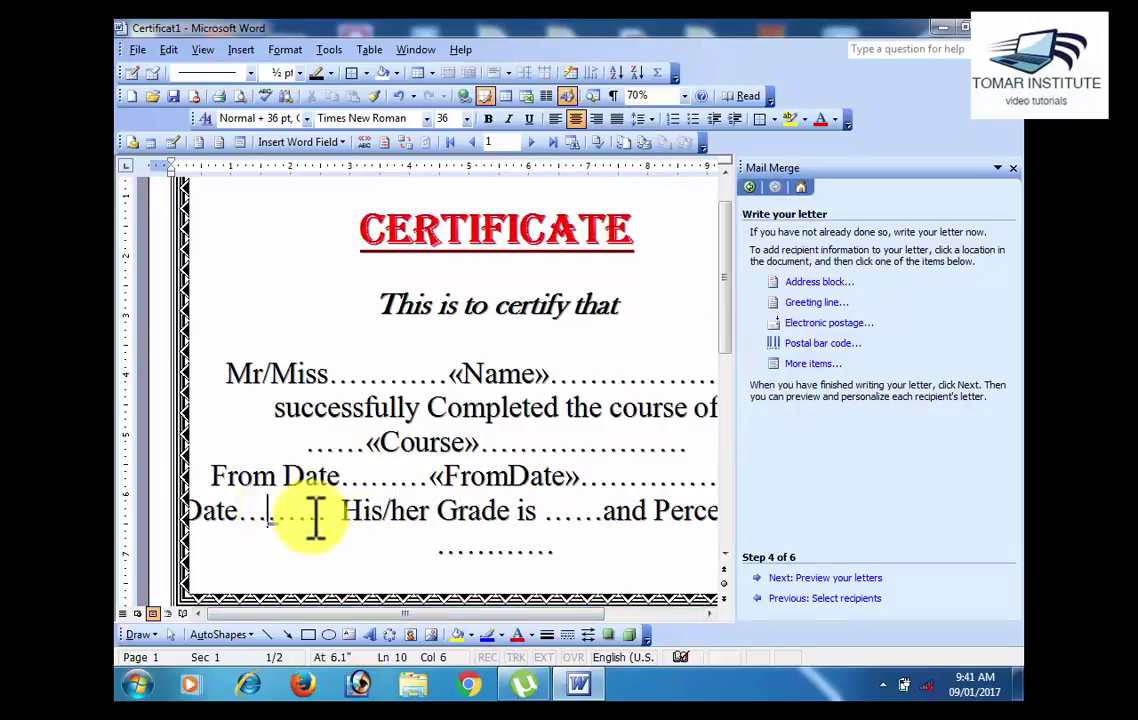
{"action": "left_click", "coordinate": [812, 363]}
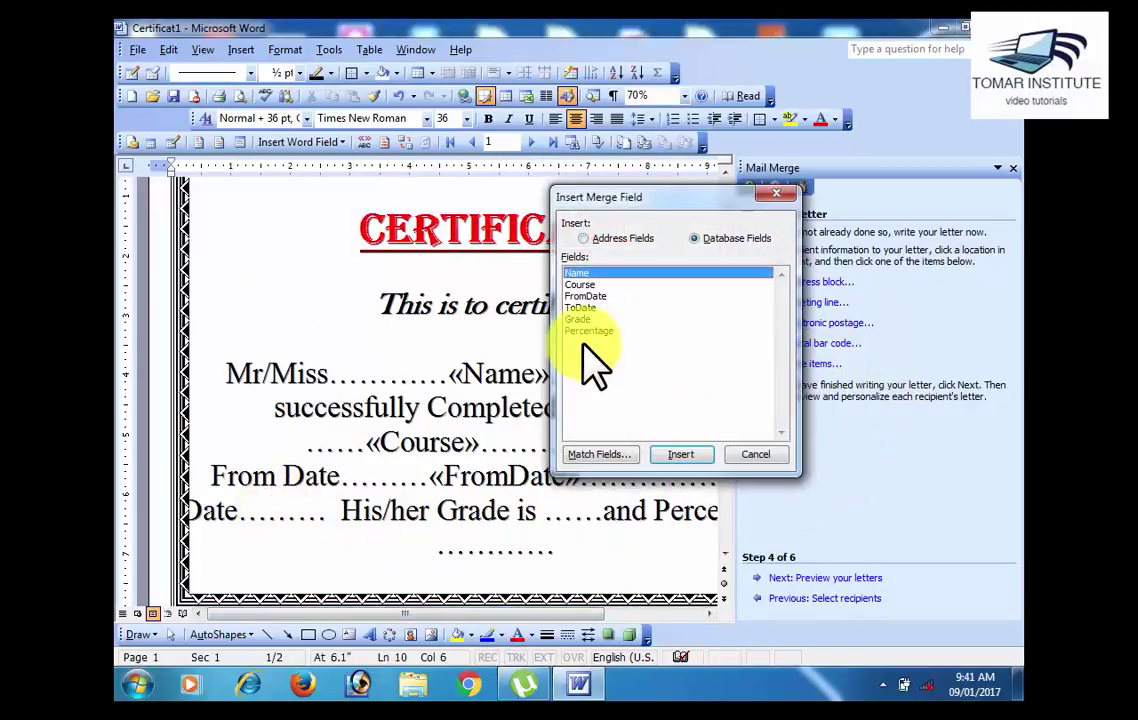
{"action": "left_click", "coordinate": [582, 307]}
{"action": "left_click", "coordinate": [680, 454]}
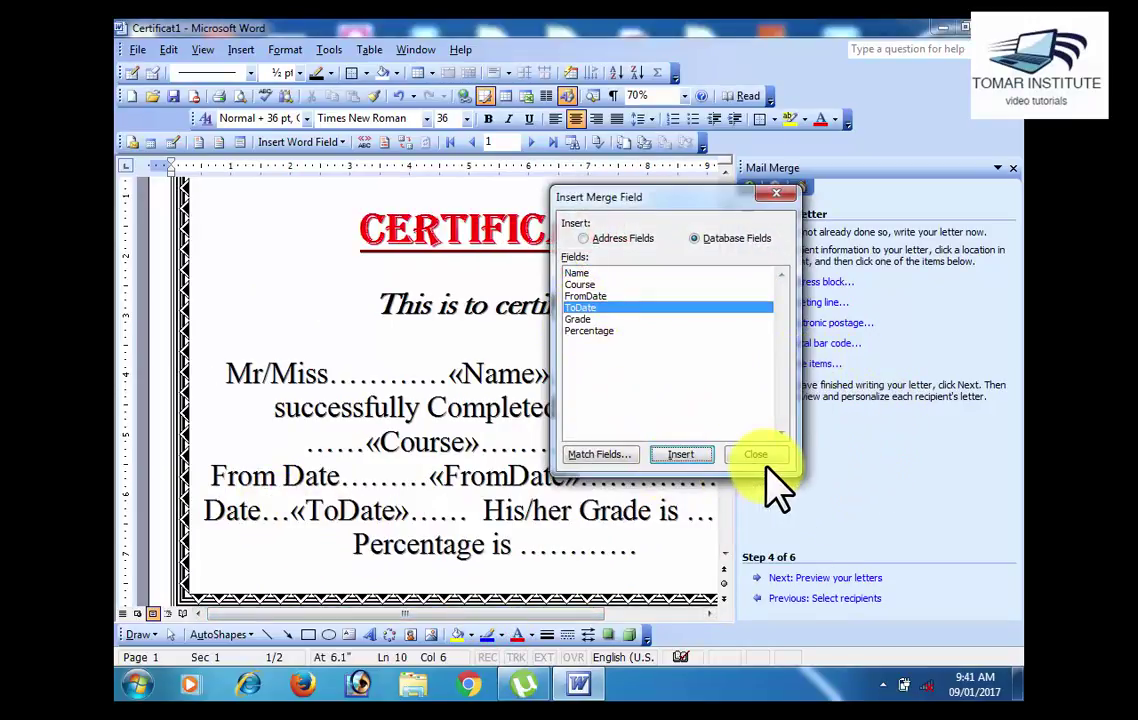
{"action": "left_click", "coordinate": [760, 458]}
{"action": "left_click_drag", "start_coordinate": [510, 614], "coordinate": [607, 614]}
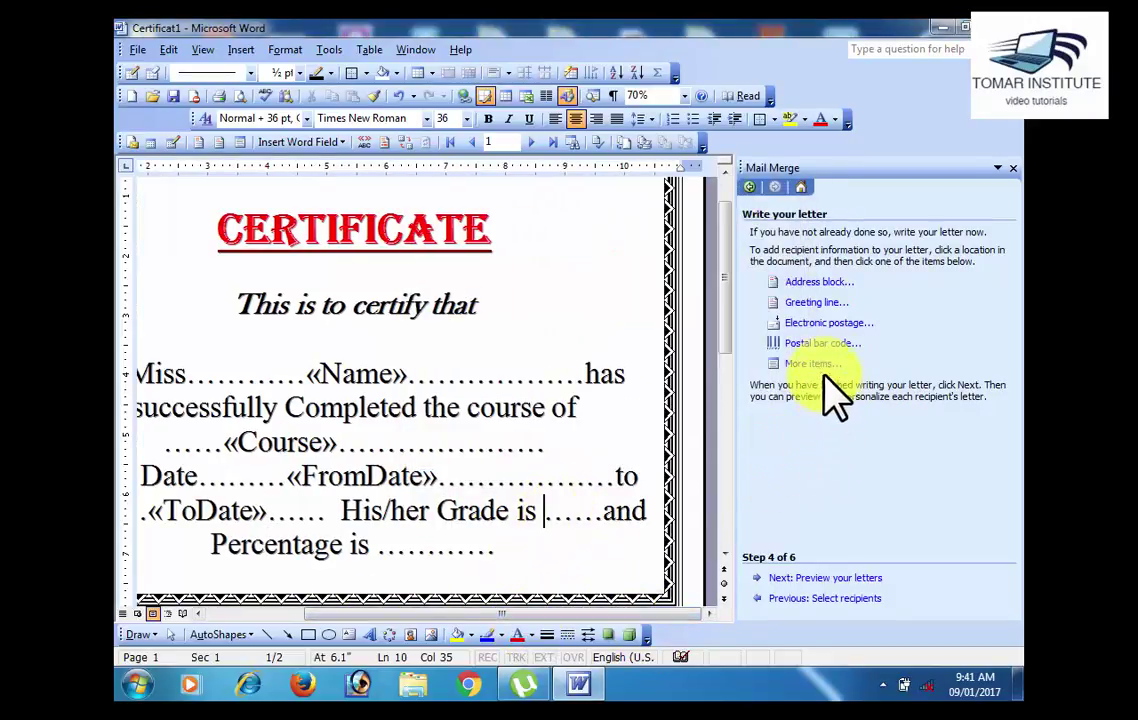
Insert the «Grade» field after 'Grade is' and «Percentage» after 'Percentage is'
{"action": "left_click", "coordinate": [813, 364]}
{"action": "left_click", "coordinate": [680, 454]}
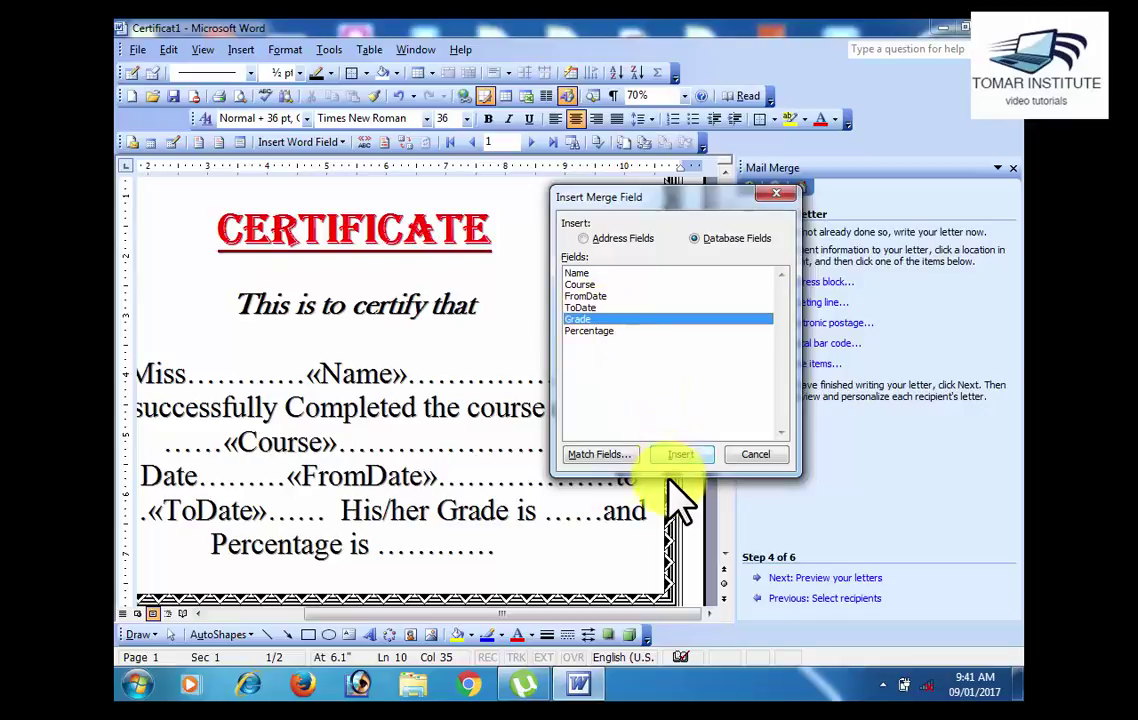
{"action": "left_click", "coordinate": [765, 454]}
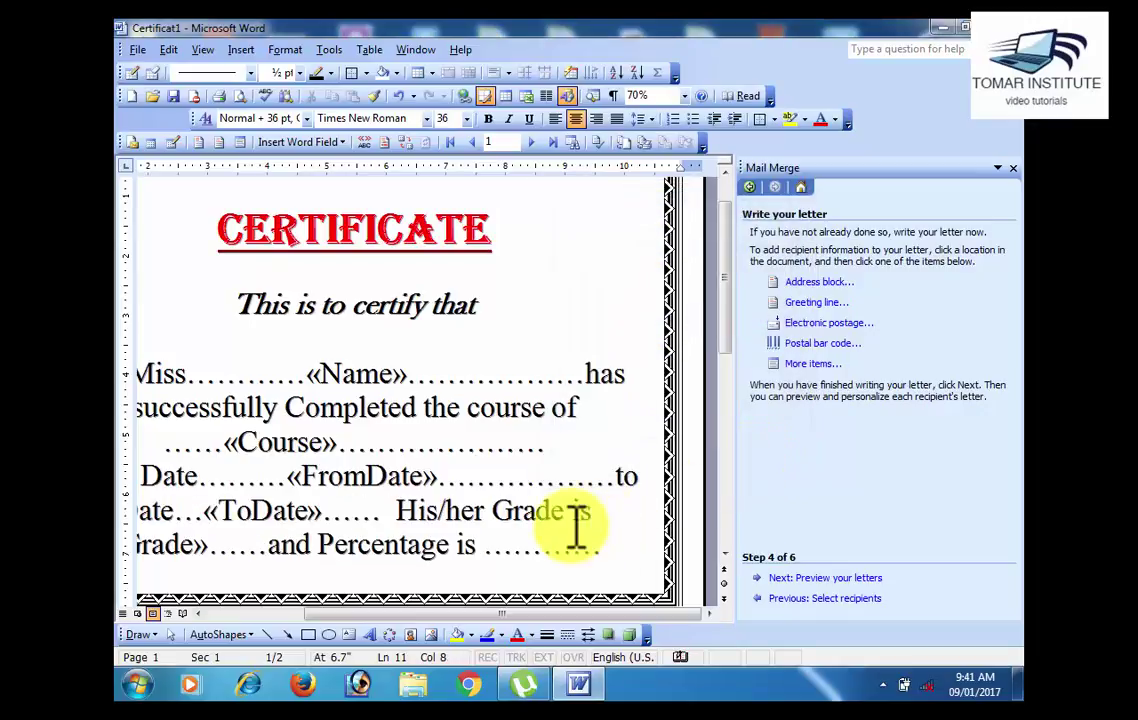
{"action": "left_click", "coordinate": [518, 543]}
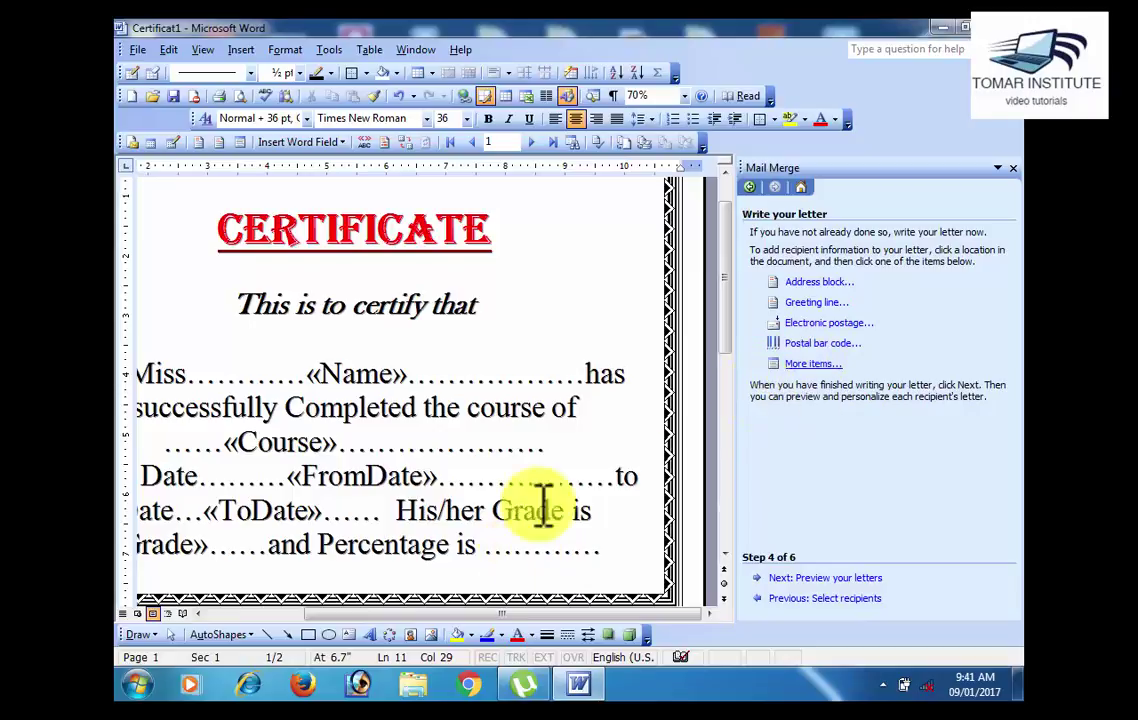
{"action": "left_click", "coordinate": [812, 363]}
{"action": "left_click", "coordinate": [590, 330]}
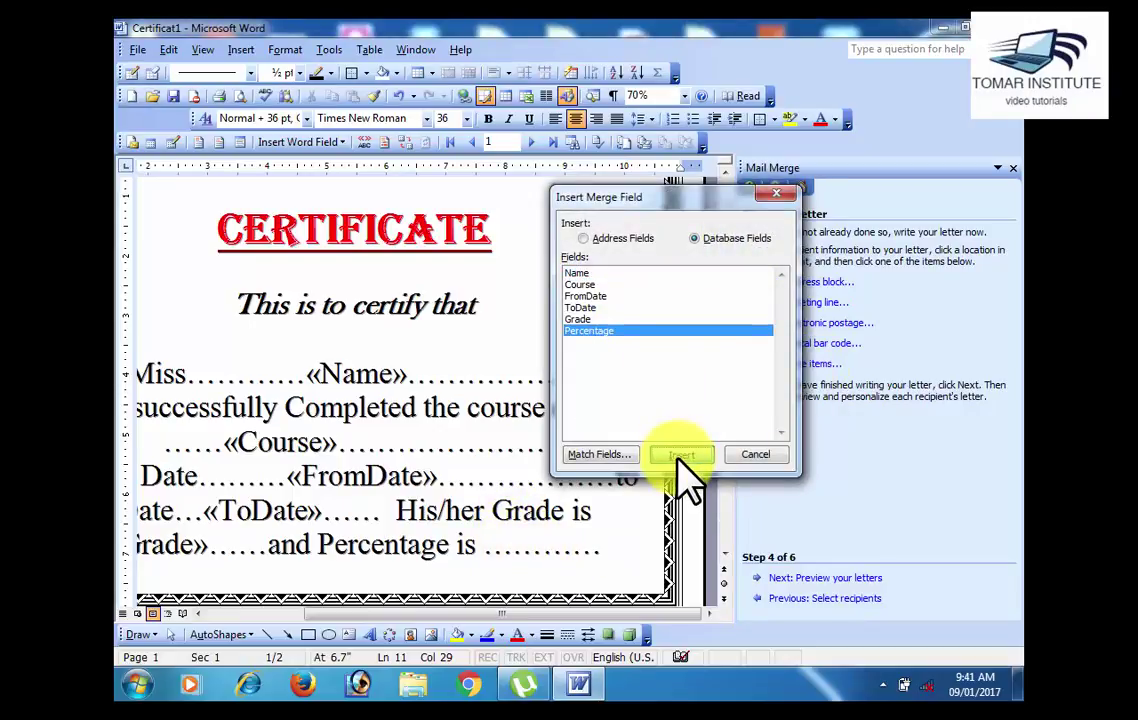
{"action": "left_click", "coordinate": [680, 454]}
{"action": "left_click", "coordinate": [755, 454]}
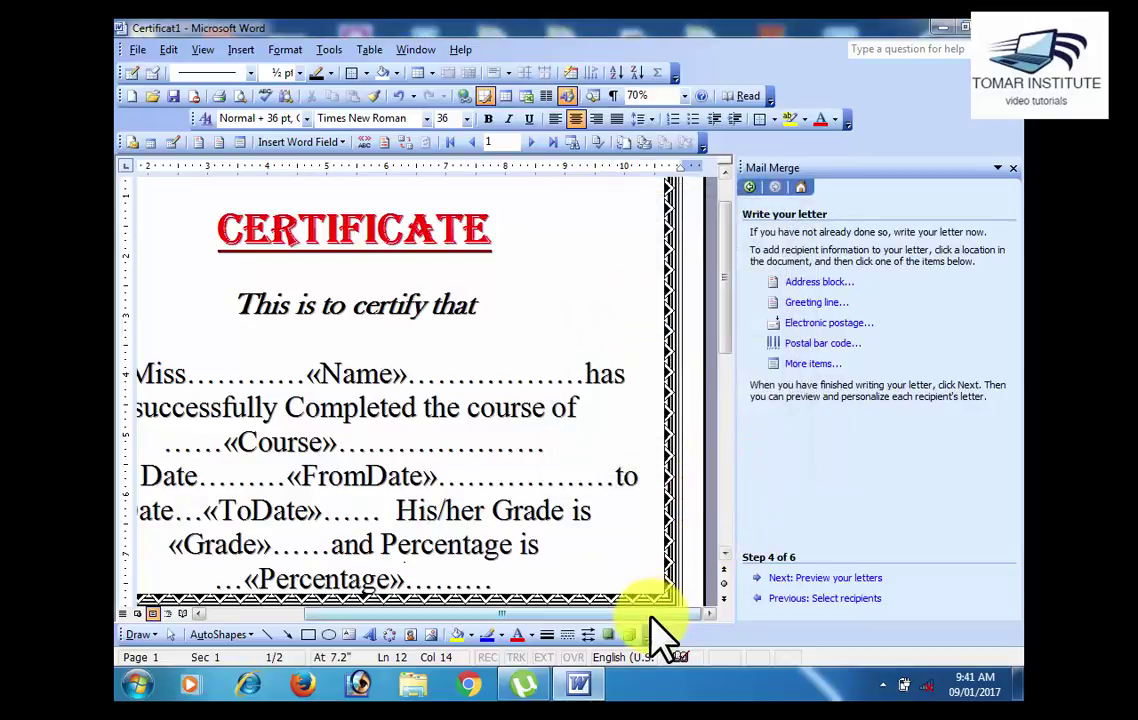
{"action": "left_click_drag", "start_coordinate": [579, 613], "coordinate": [556, 613]}
Delete the surplus dots before and after the «Name» field, widening the page view
{"action": "left_click", "coordinate": [430, 376]}
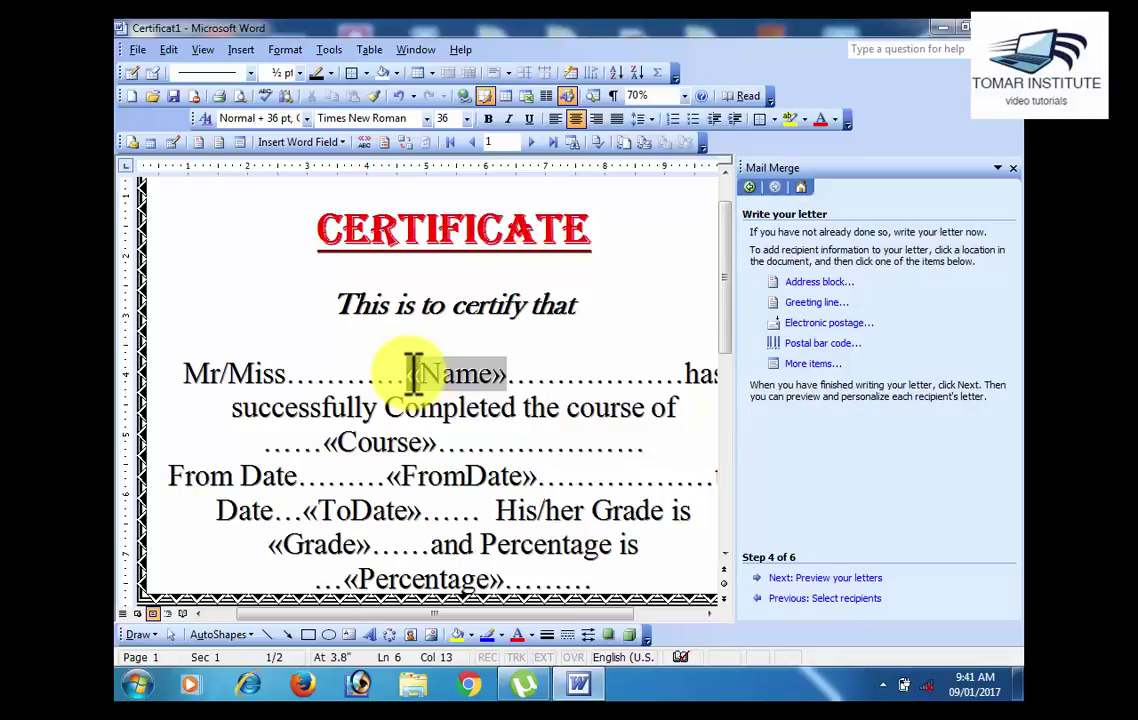
{"action": "left_click_drag", "start_coordinate": [413, 374], "coordinate": [538, 380]}
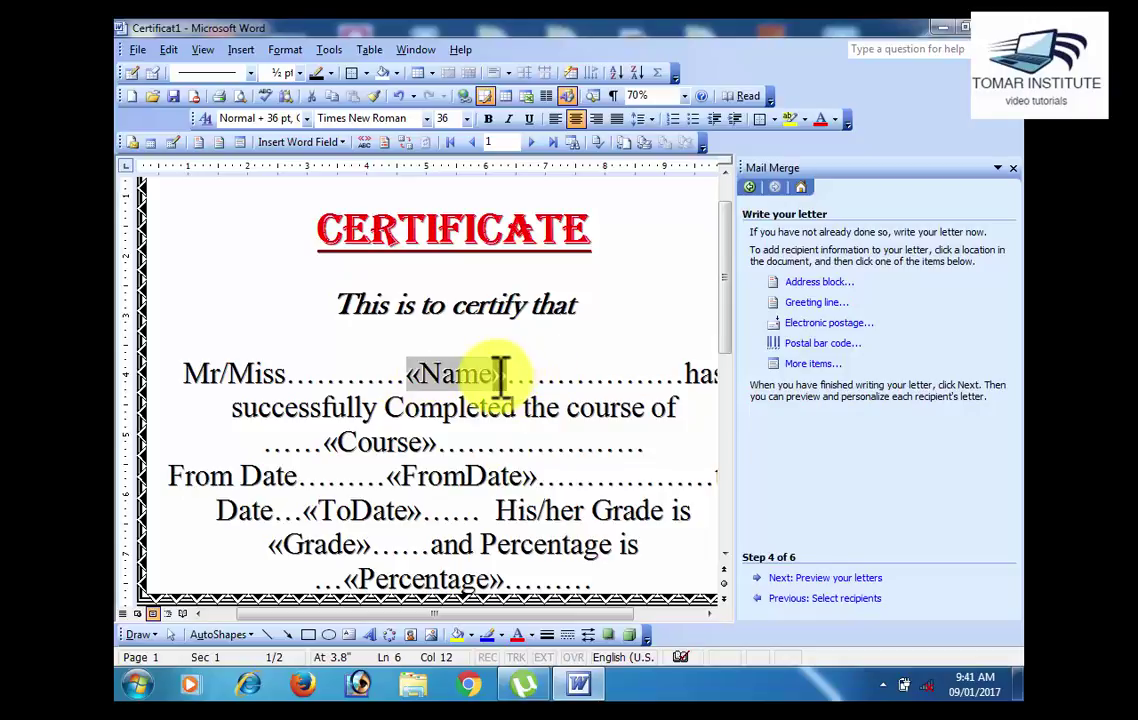
{"action": "left_click", "coordinate": [413, 375]}
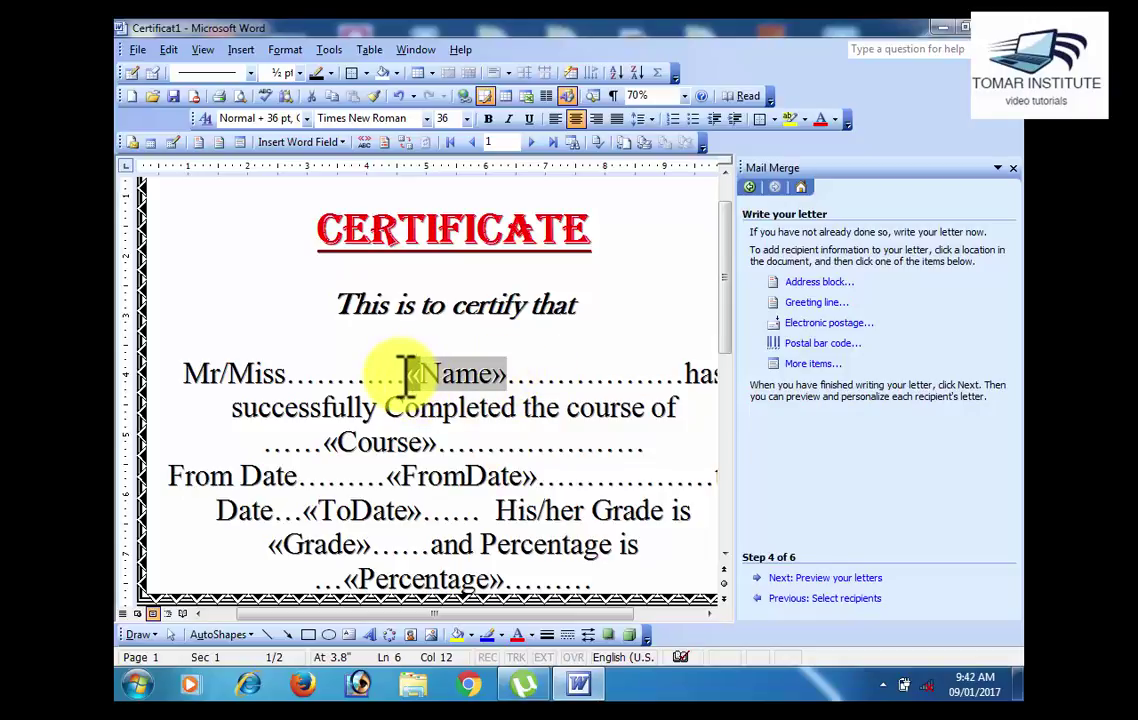
{"action": "left_click_drag", "start_coordinate": [407, 375], "coordinate": [421, 376]}
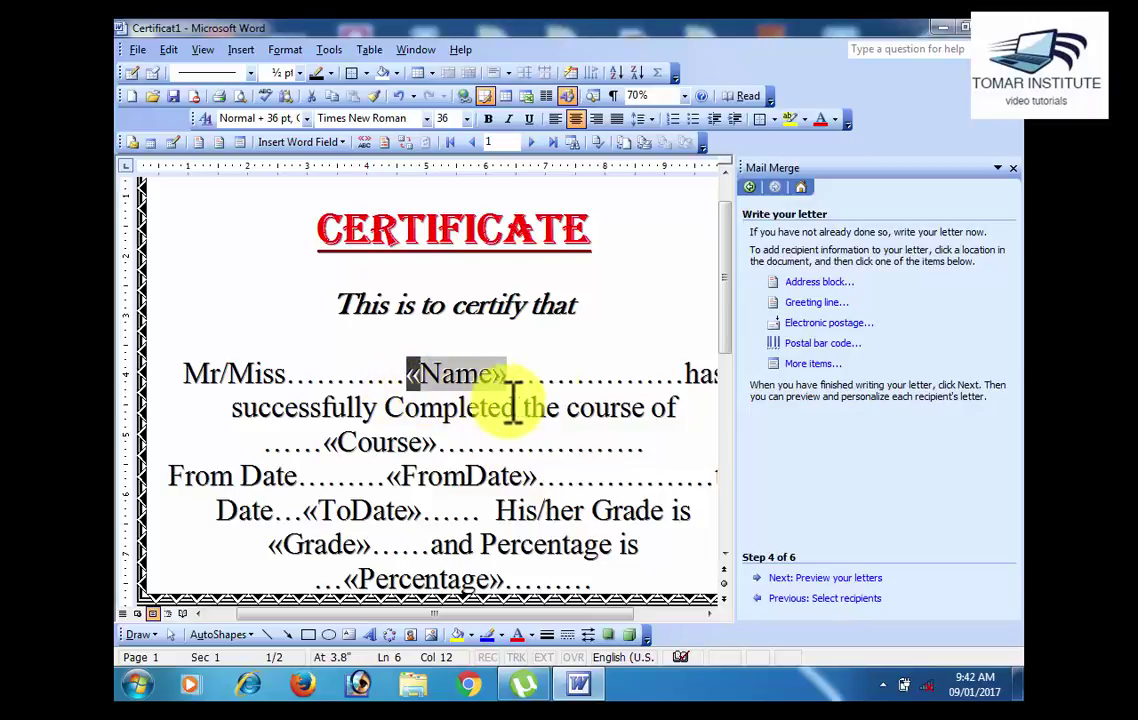
{"action": "left_click", "coordinate": [348, 375]}
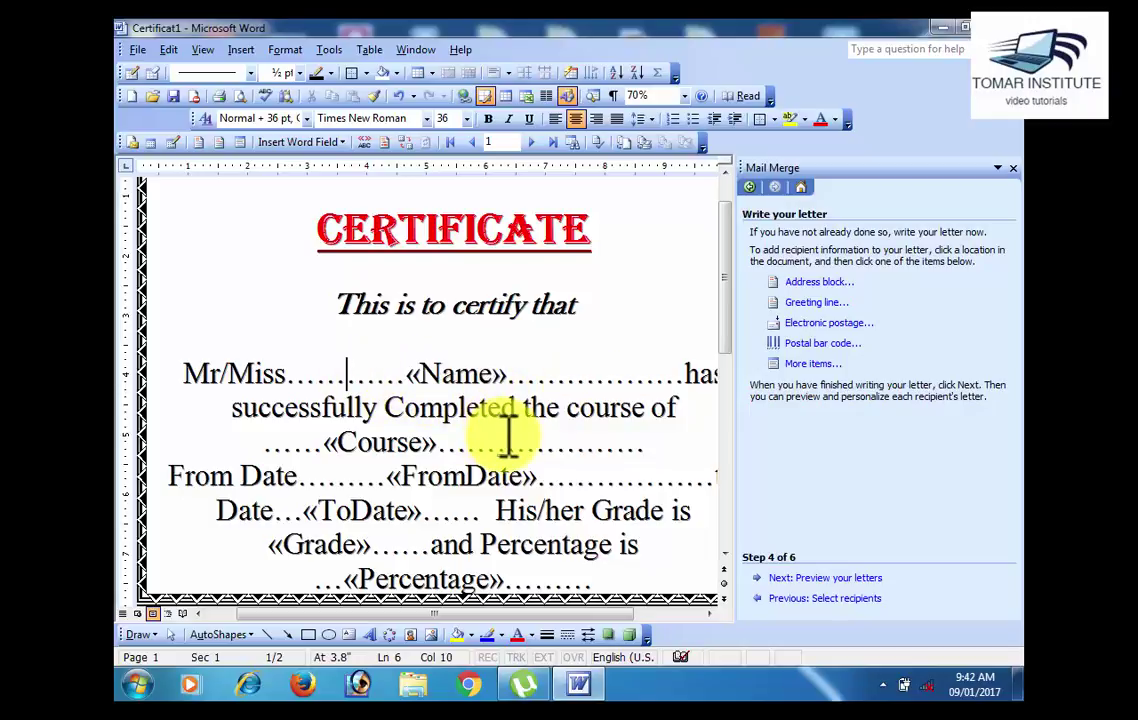
{"action": "key", "text": "BackSpace"}
{"action": "key", "text": "BackSpace"}
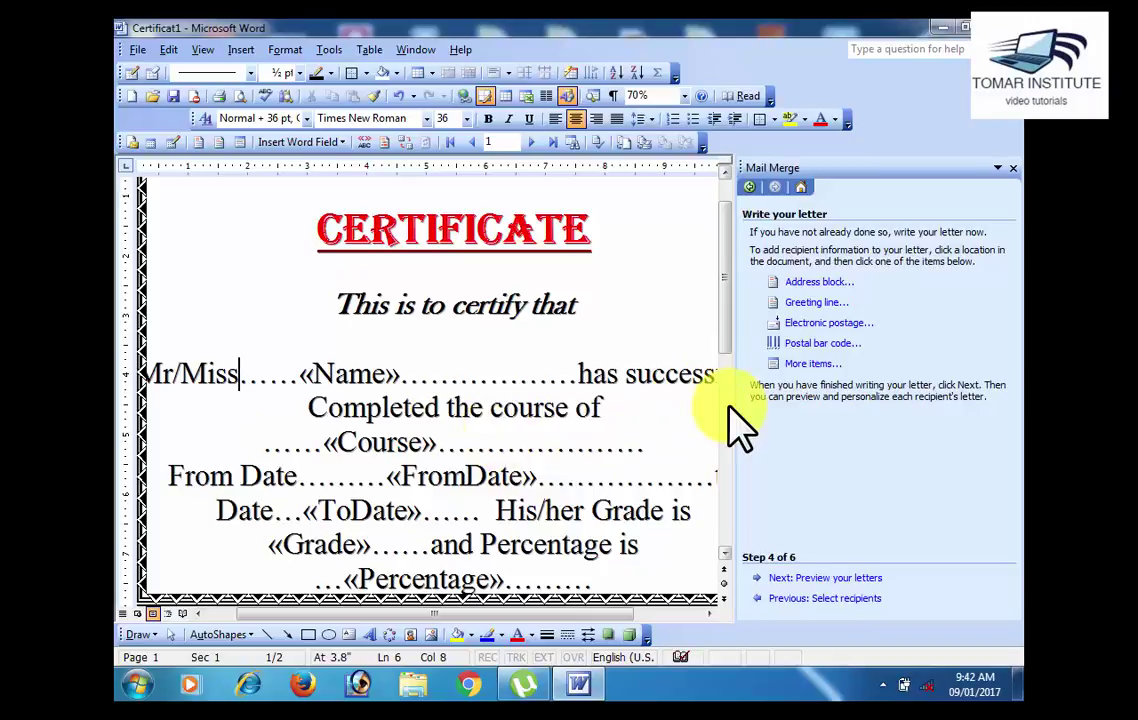
{"action": "left_click_drag", "start_coordinate": [735, 405], "coordinate": [928, 417]}
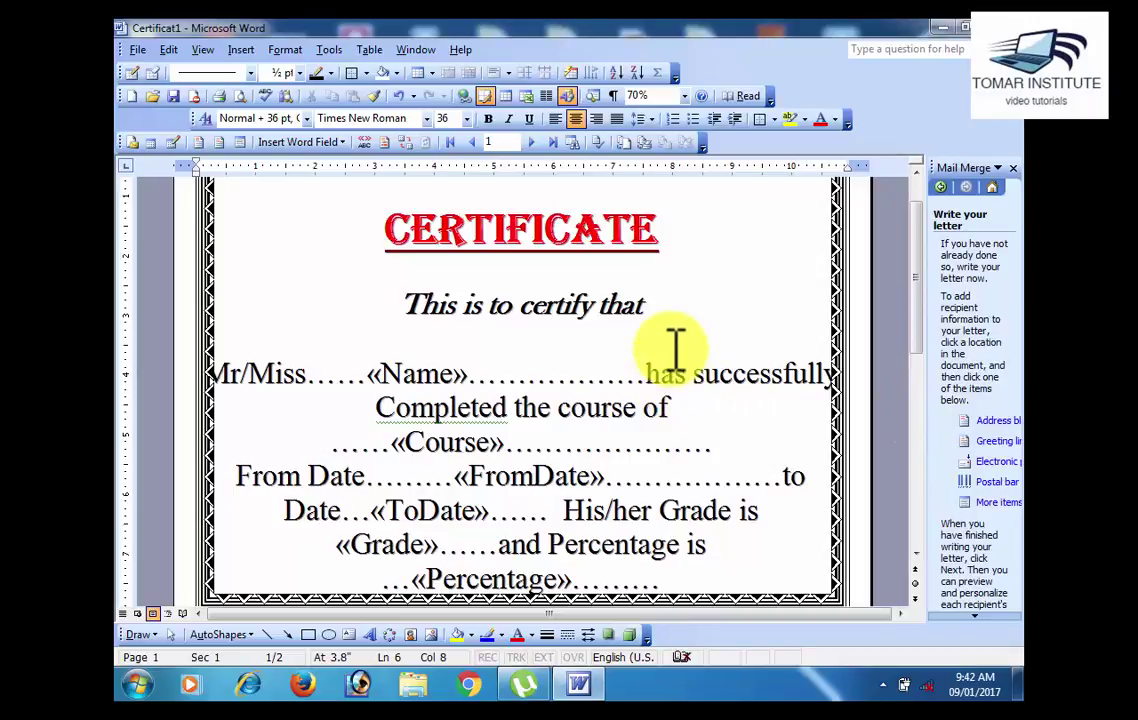
{"action": "left_click", "coordinate": [628, 376]}
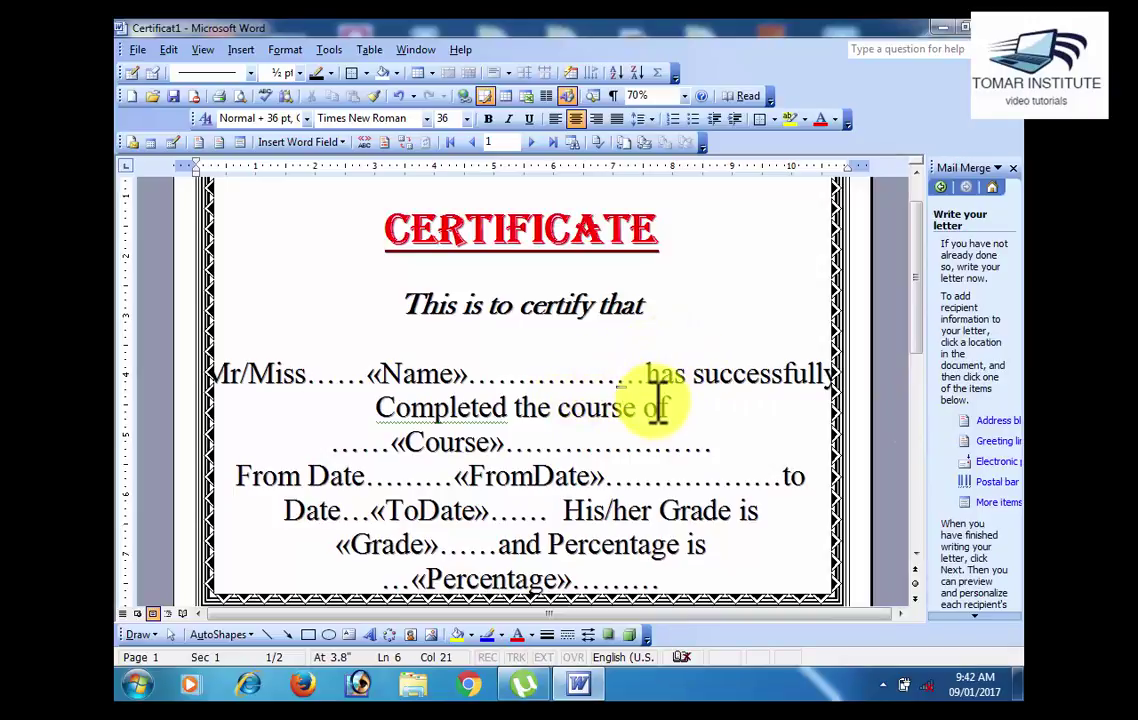
{"action": "key", "text": "BackSpace"}
{"action": "key", "text": "BackSpace"}
{"action": "key", "text": "BackSpace"}
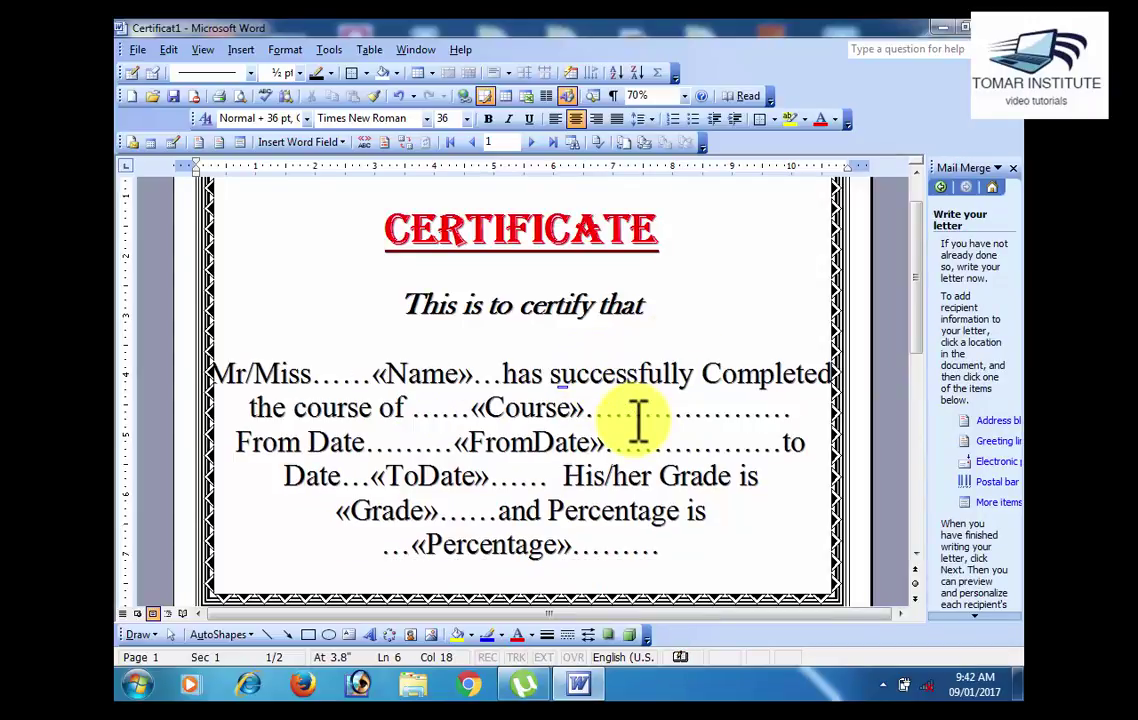
{"action": "key", "text": "Left"}
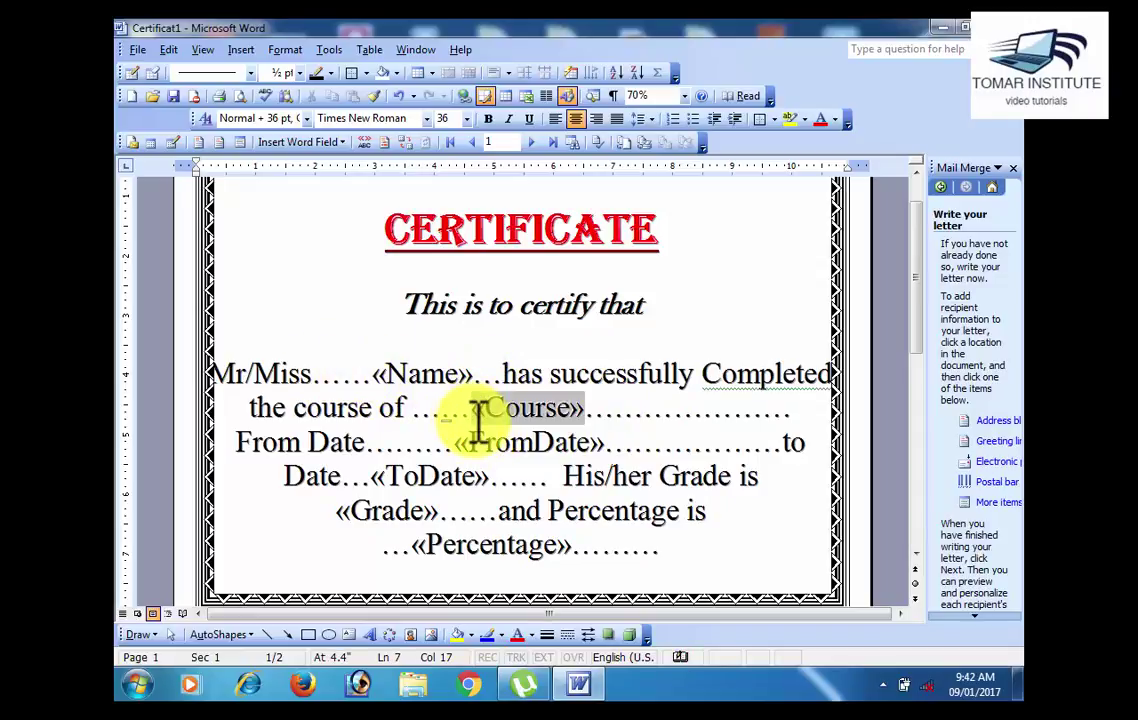
Remove the extra dots before and after the «Course» field
{"action": "double_click", "coordinate": [482, 415]}
{"action": "left_click", "coordinate": [478, 415]}
{"action": "key", "text": "BackSpace"}
{"action": "key", "text": "BackSpace"}
{"action": "key", "text": "BackSpace"}
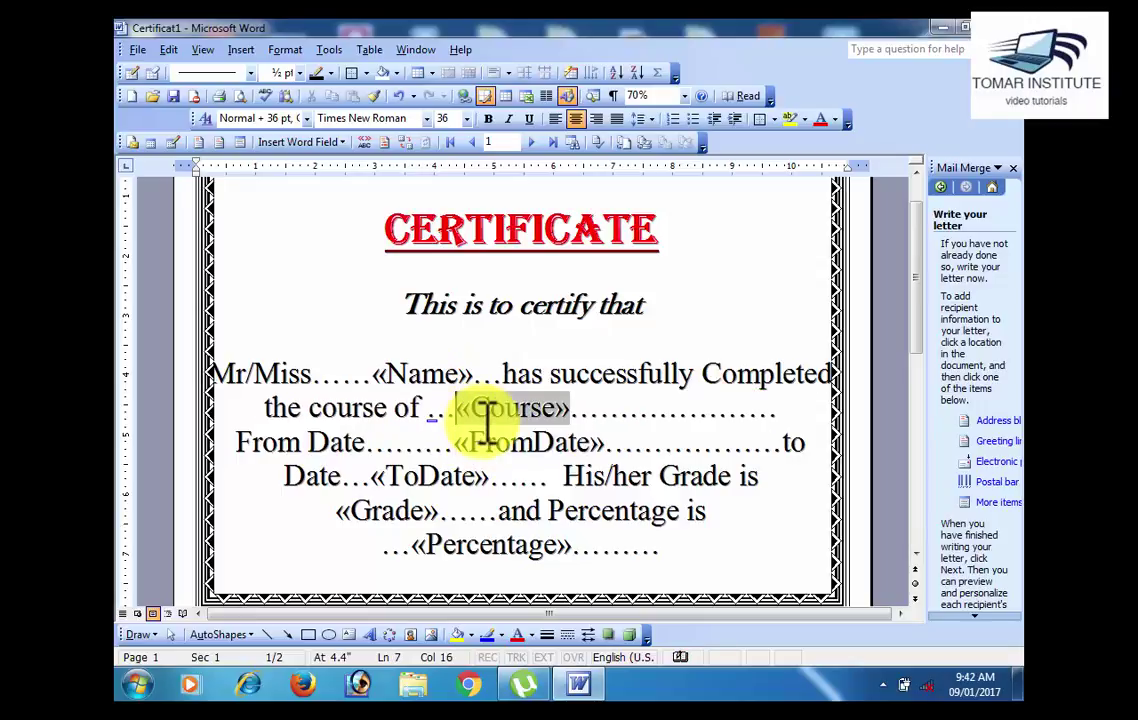
{"action": "key", "text": "BackSpace"}
{"action": "key", "text": "BackSpace"}
{"action": "left_click", "coordinate": [760, 410]}
{"action": "key", "text": "BackSpace"}
{"action": "key", "text": "BackSpace"}
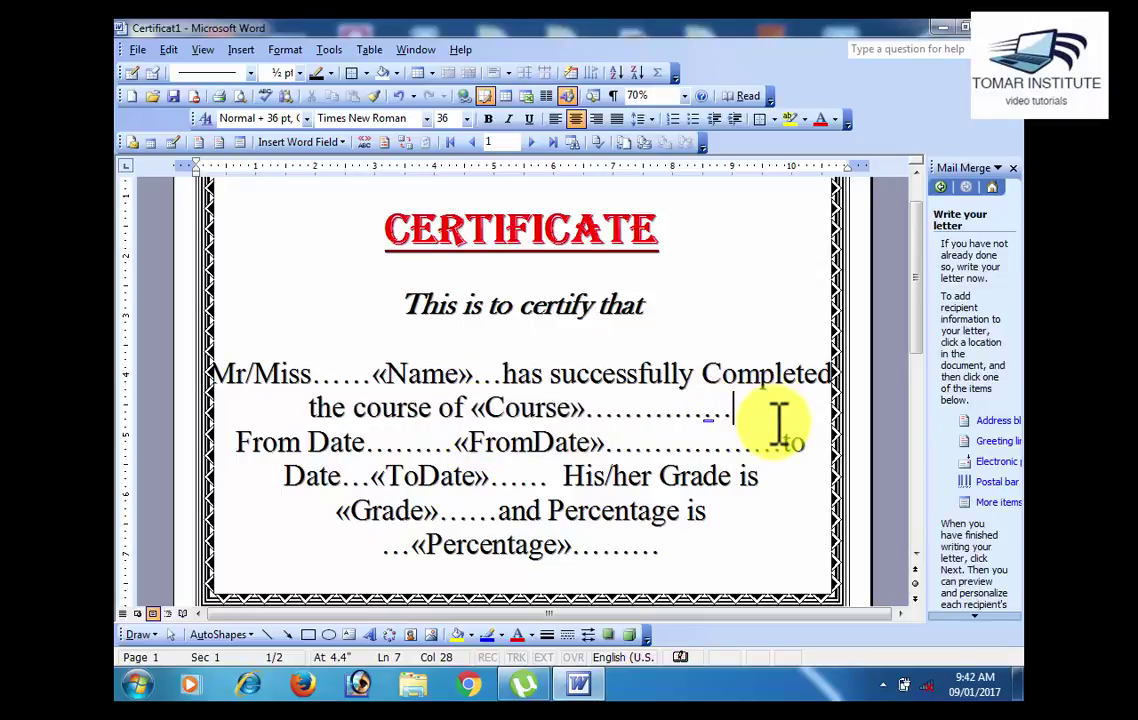
{"action": "key", "text": "BackSpace"}
{"action": "key", "text": "BackSpace"}
{"action": "key", "text": "BackSpace"}
{"action": "key", "text": "BackSpace"}
{"action": "key", "text": "BackSpace"}
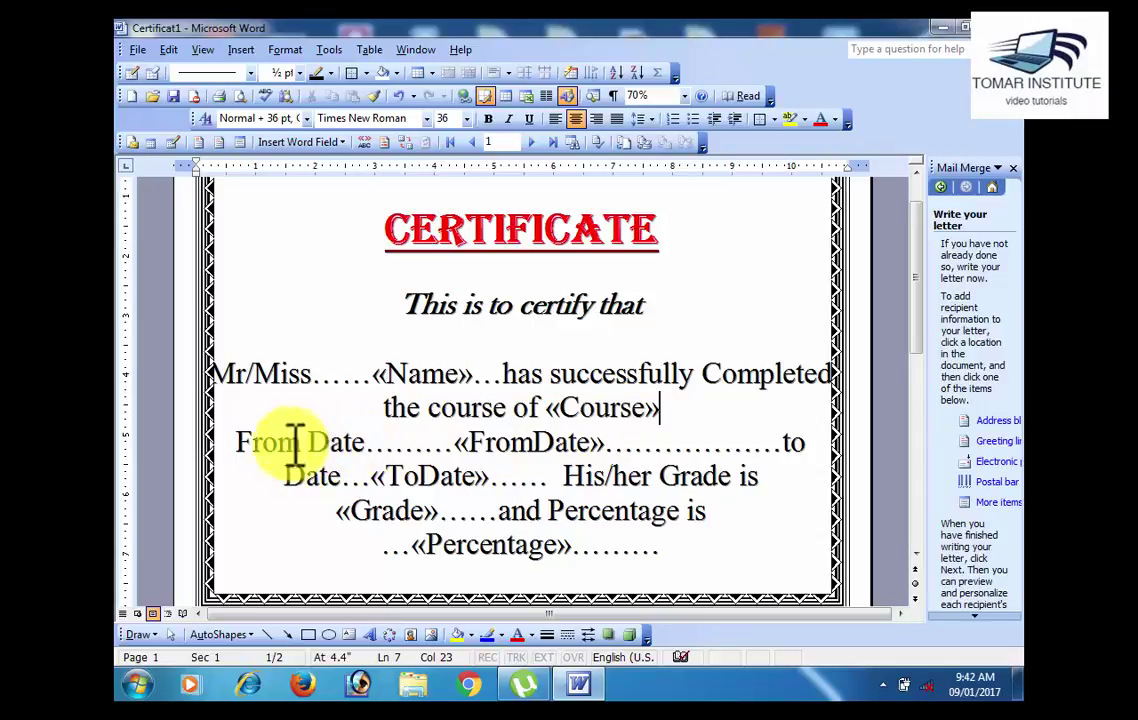
Trim the leftover dots around «FromDate», «Grade» and «Percentage», then narrow the page view again
{"action": "left_click", "coordinate": [452, 443]}
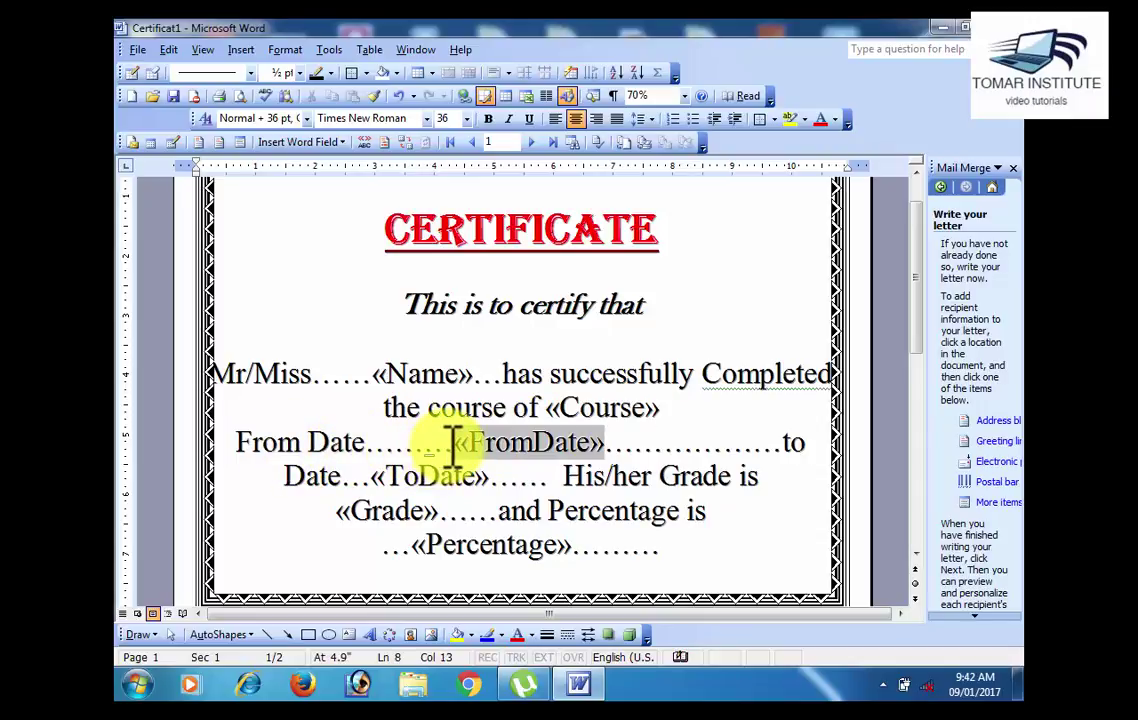
{"action": "key", "text": "BackSpace"}
{"action": "key", "text": "BackSpace"}
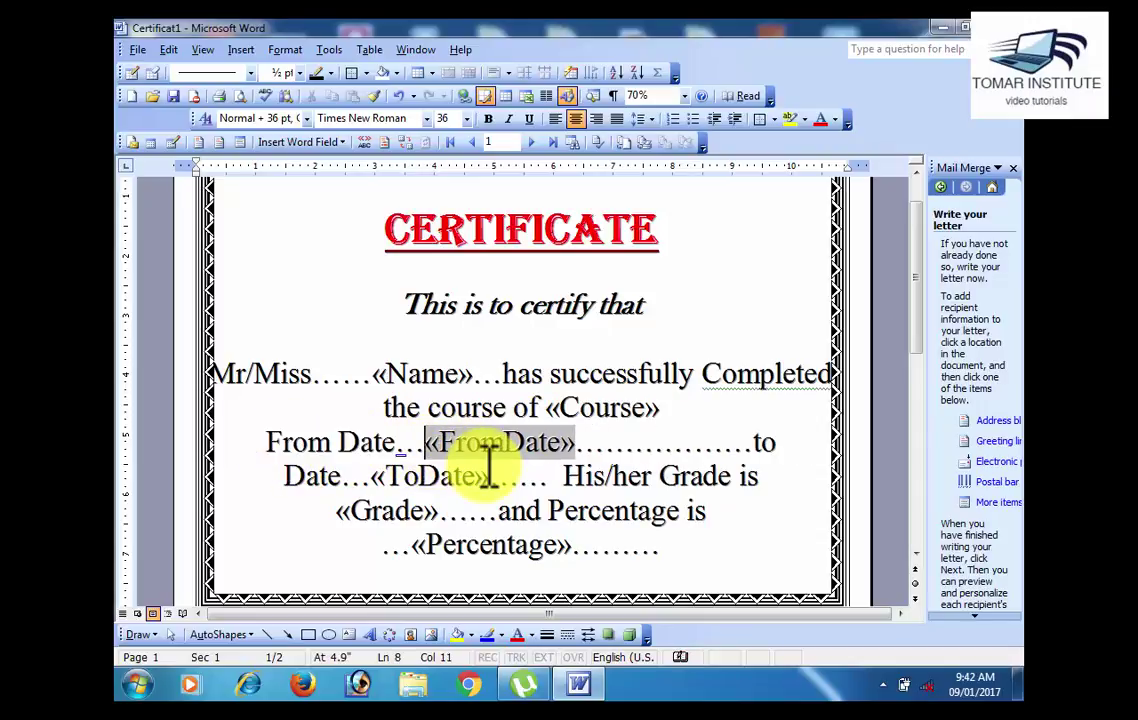
{"action": "left_click", "coordinate": [757, 443]}
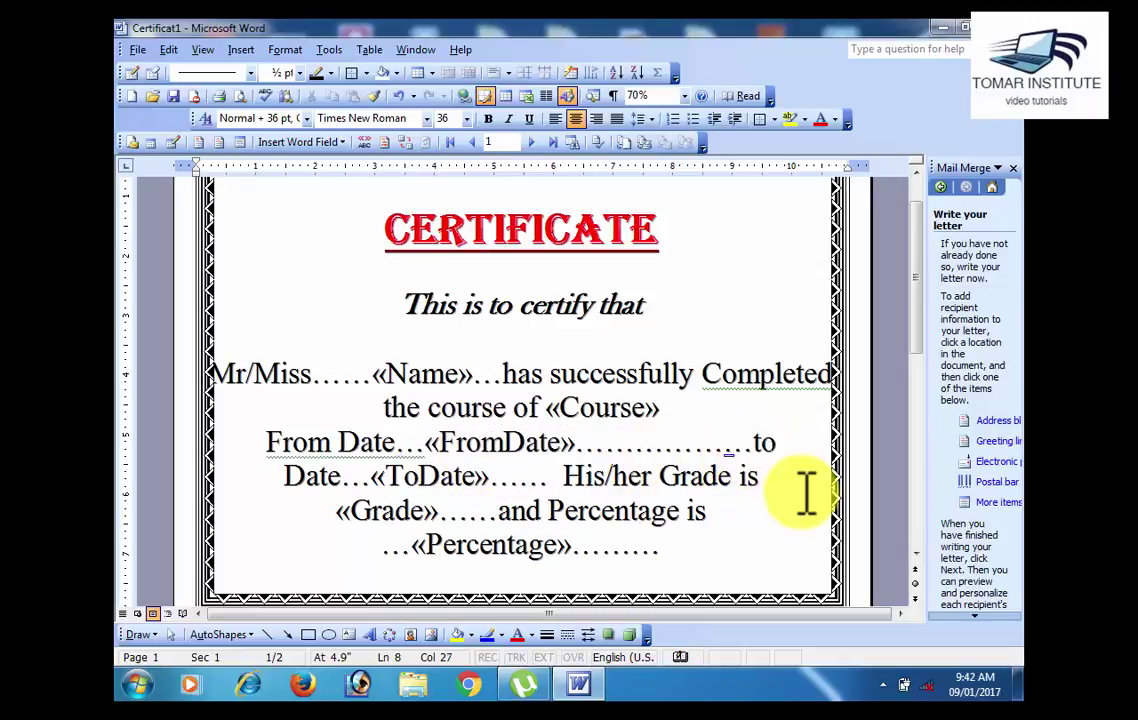
{"action": "key", "text": "BackSpace"}
{"action": "key", "text": "BackSpace"}
{"action": "key", "text": "BackSpace"}
{"action": "key", "text": "BackSpace"}
{"action": "key", "text": "BackSpace"}
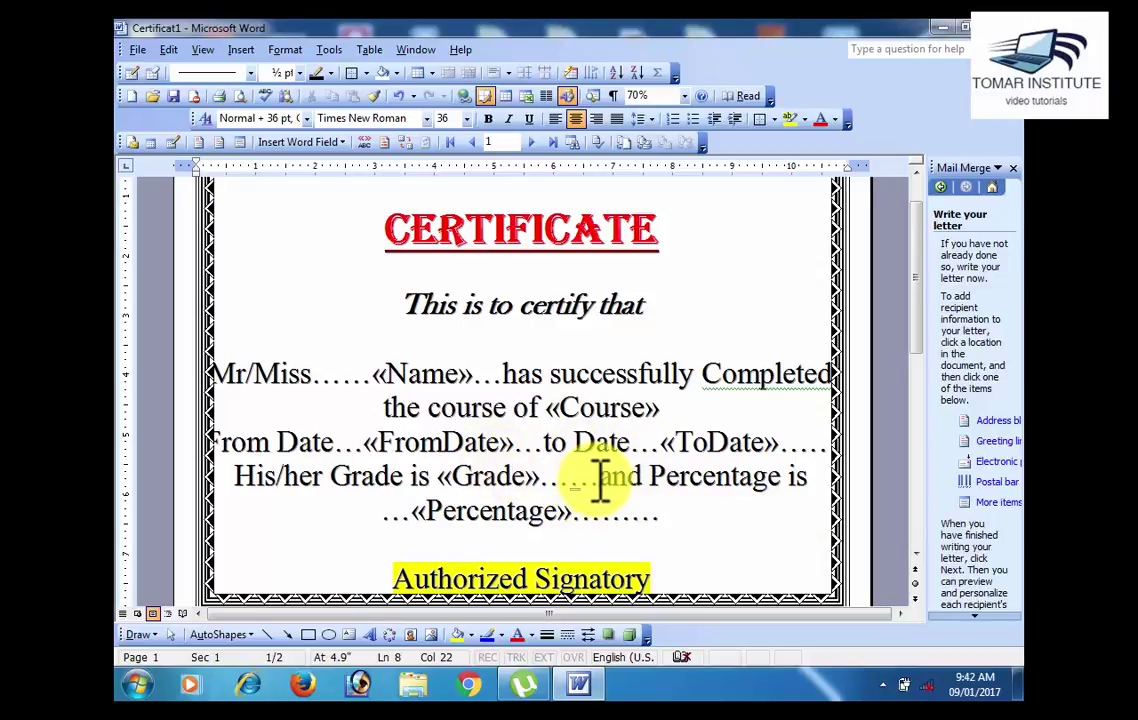
{"action": "left_click", "coordinate": [600, 478]}
{"action": "key", "text": "BackSpace"}
{"action": "key", "text": "BackSpace"}
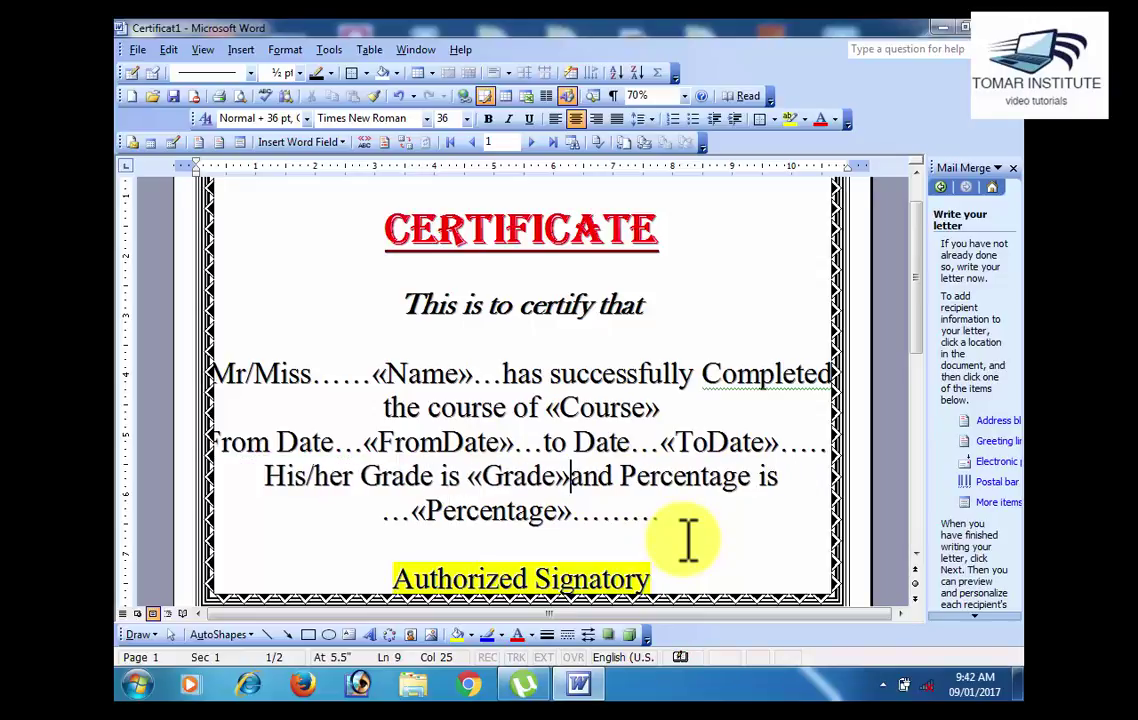
{"action": "left_click", "coordinate": [686, 521]}
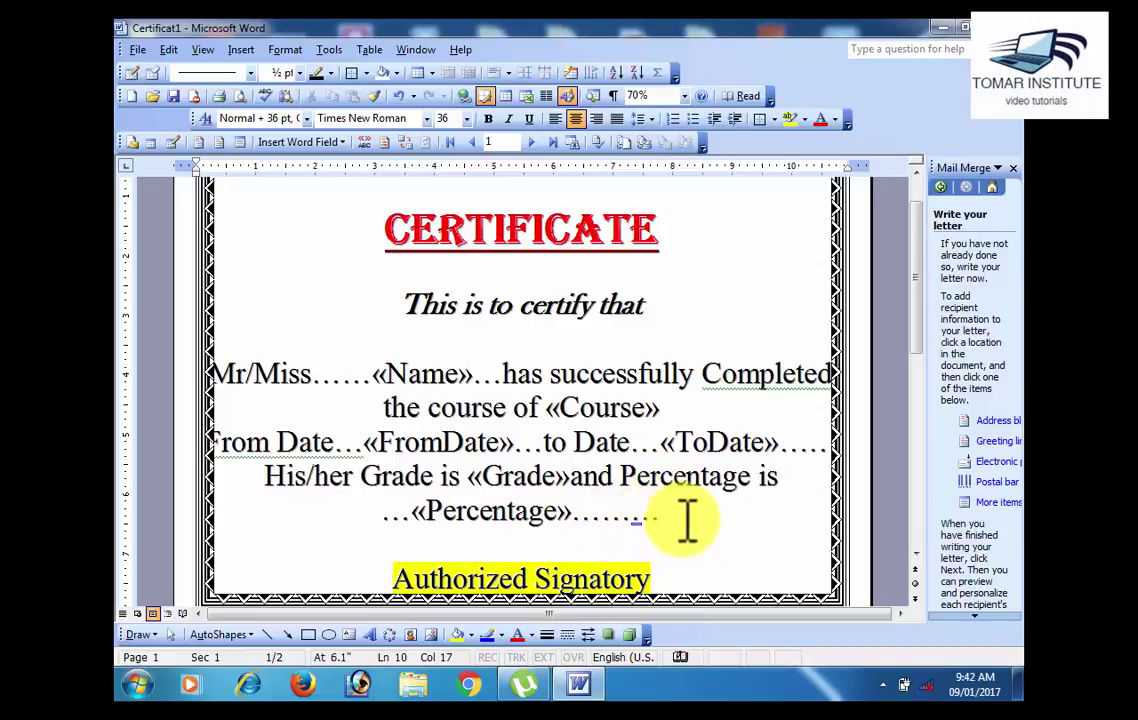
{"action": "key", "text": "BackSpace"}
{"action": "key", "text": "BackSpace"}
{"action": "key", "text": "BackSpace"}
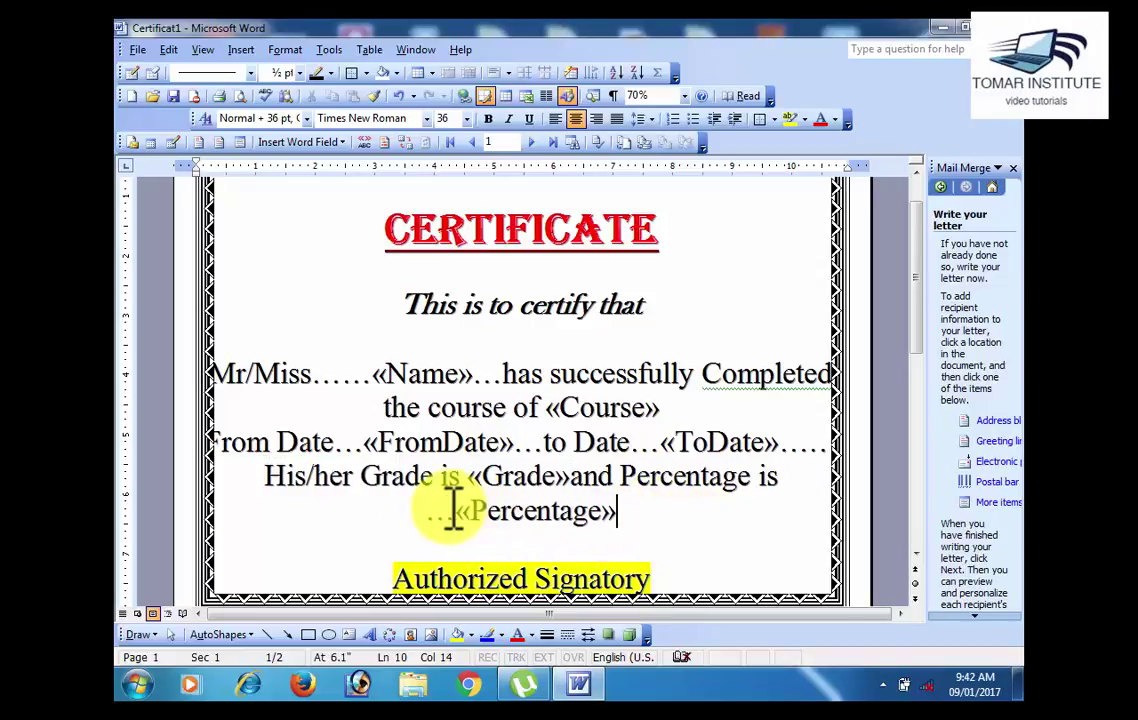
{"action": "left_click", "coordinate": [460, 510]}
{"action": "key", "text": "BackSpace"}
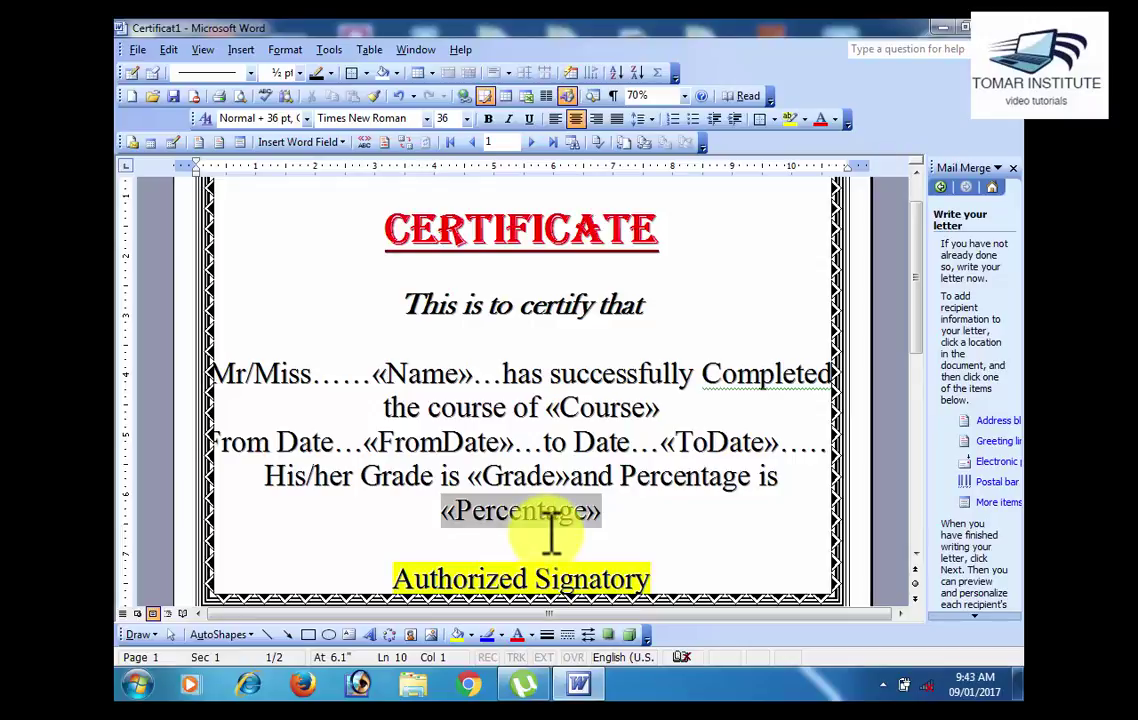
{"action": "scroll", "coordinate": [551, 533], "scroll_direction": "down", "scroll_amount": 1}
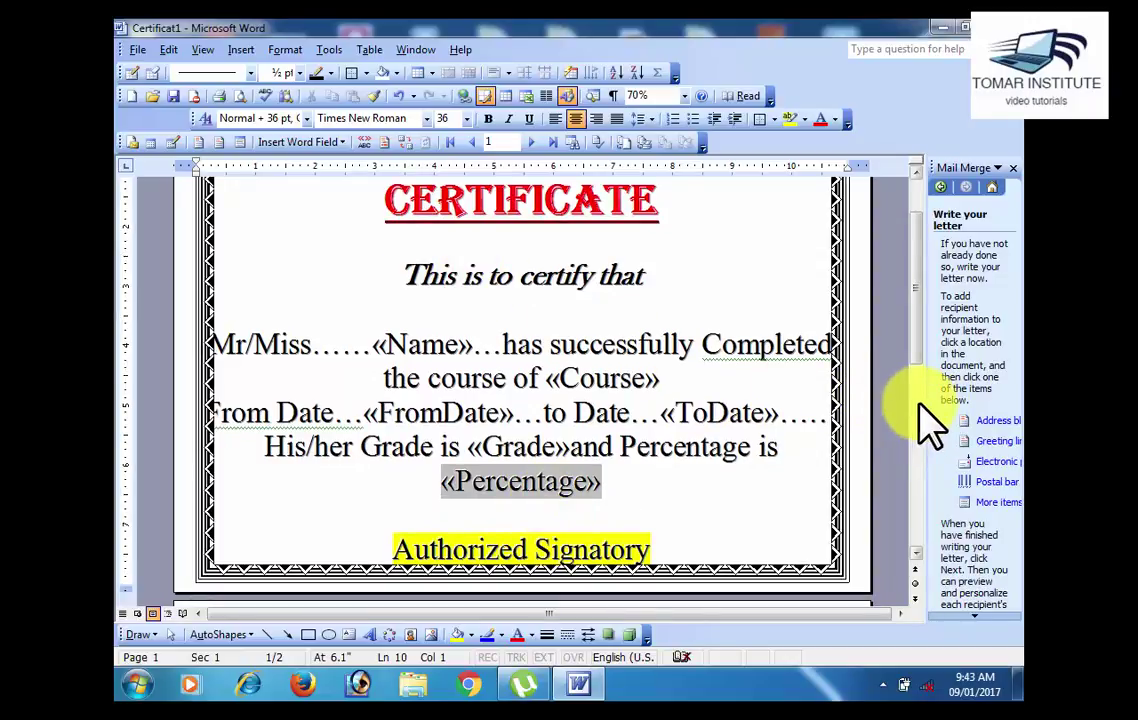
{"action": "left_click_drag", "start_coordinate": [922, 399], "coordinate": [724, 376]}
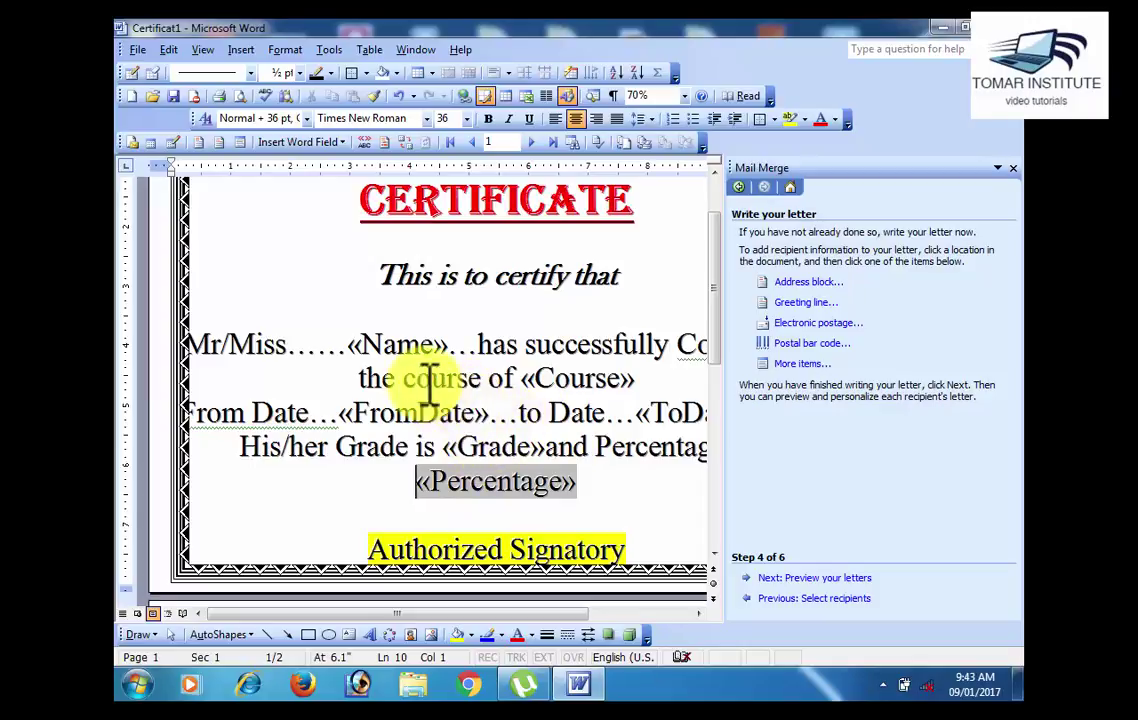
Advance to the step 5 preview and delete the stray dots before the recipient name
{"action": "left_click", "coordinate": [814, 578]}
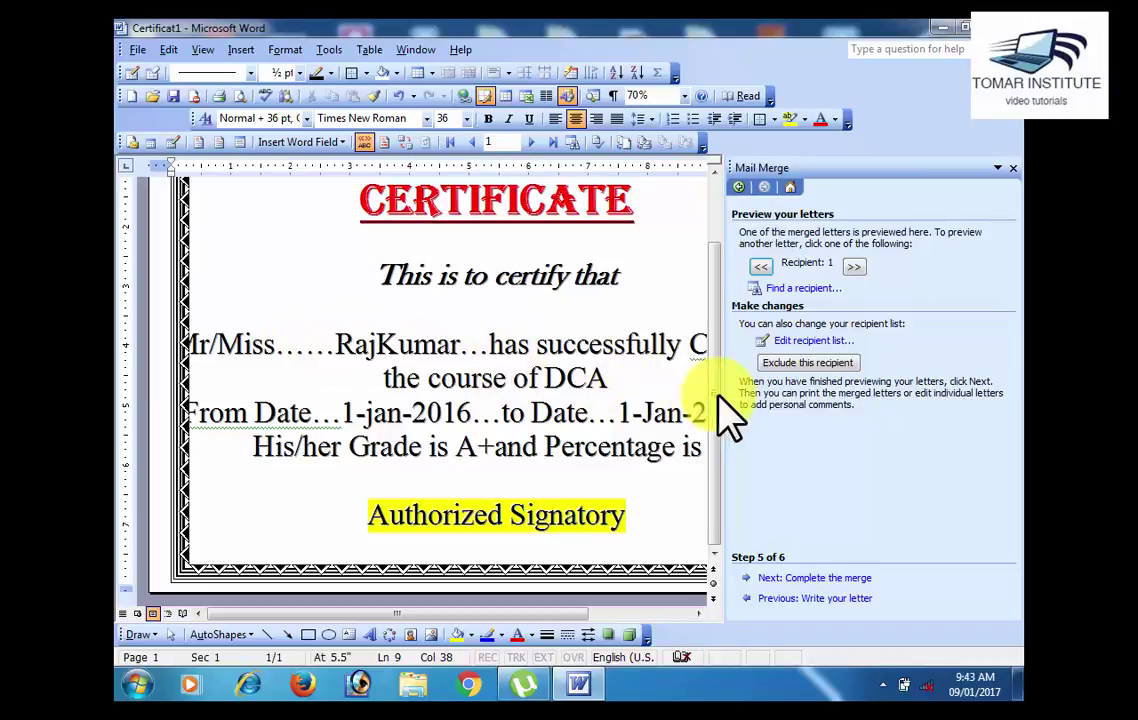
{"action": "left_click_drag", "start_coordinate": [723, 400], "coordinate": [920, 404]}
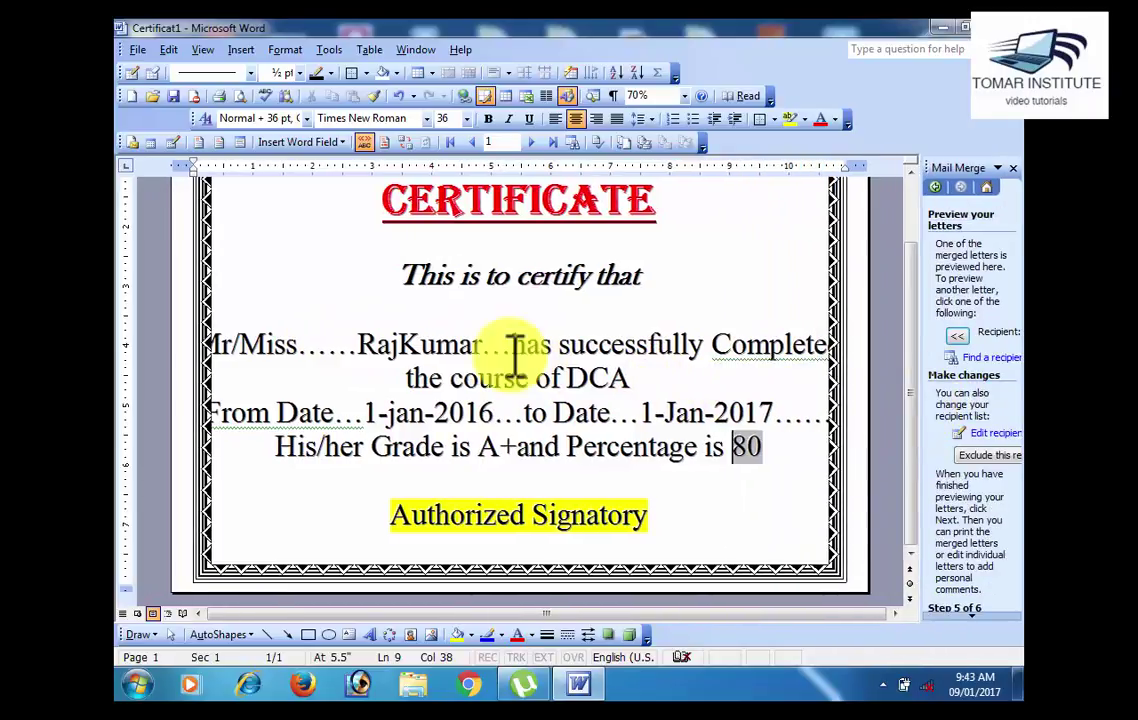
{"action": "left_click", "coordinate": [362, 347]}
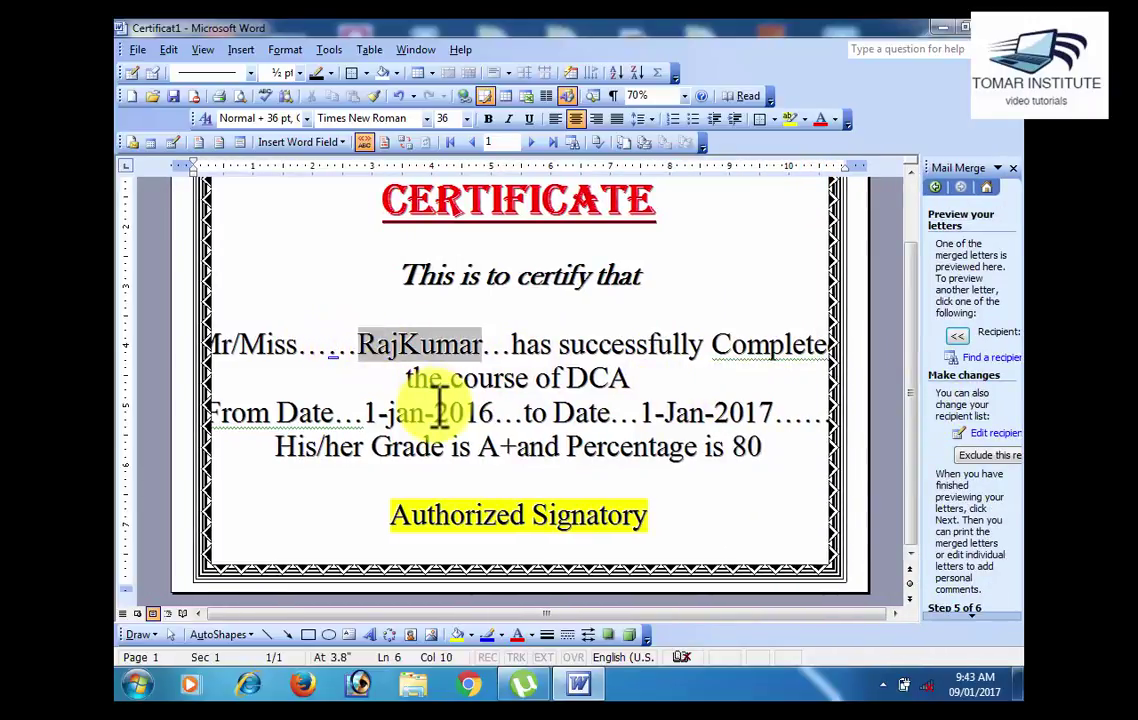
{"action": "key", "text": "BackSpace"}
{"action": "key", "text": "BackSpace"}
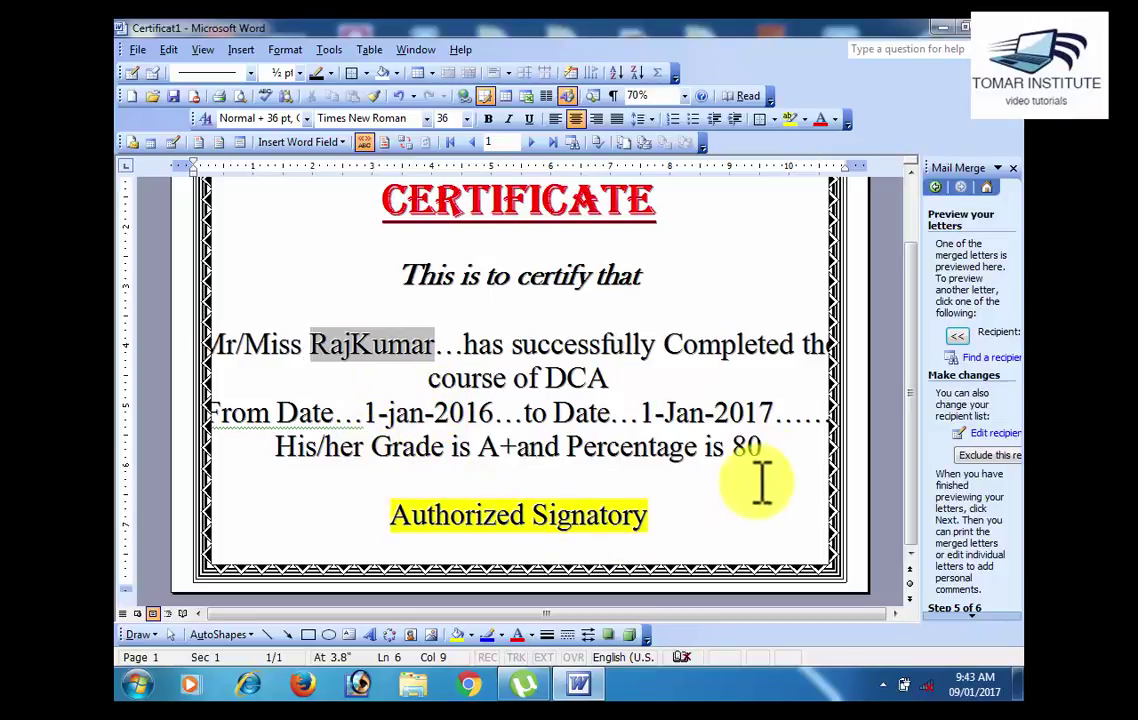
Set the selected certificate body text to 34 pt
{"action": "left_click_drag", "start_coordinate": [766, 448], "coordinate": [177, 340]}
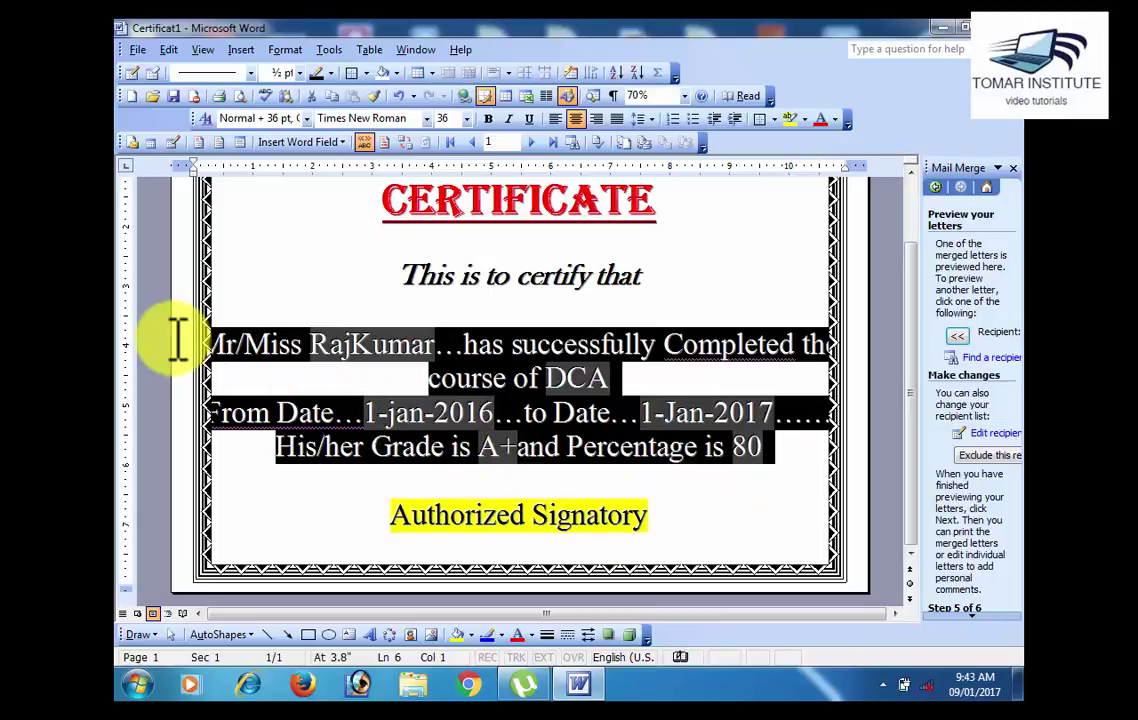
{"action": "key", "text": "ctrl+bracketleft"}
{"action": "key", "text": "ctrl+bracketleft"}
{"action": "key", "text": "ctrl+bracketleft"}
{"action": "key", "text": "ctrl+bracketleft"}
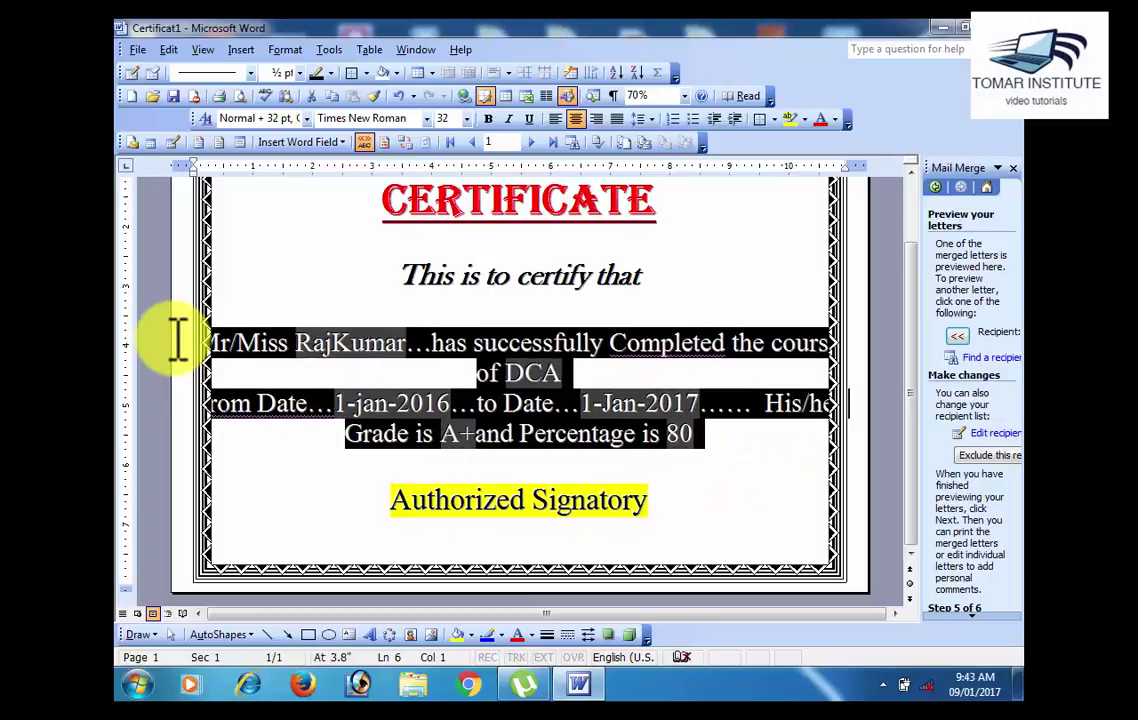
{"action": "key", "text": "ctrl+bracketleft"}
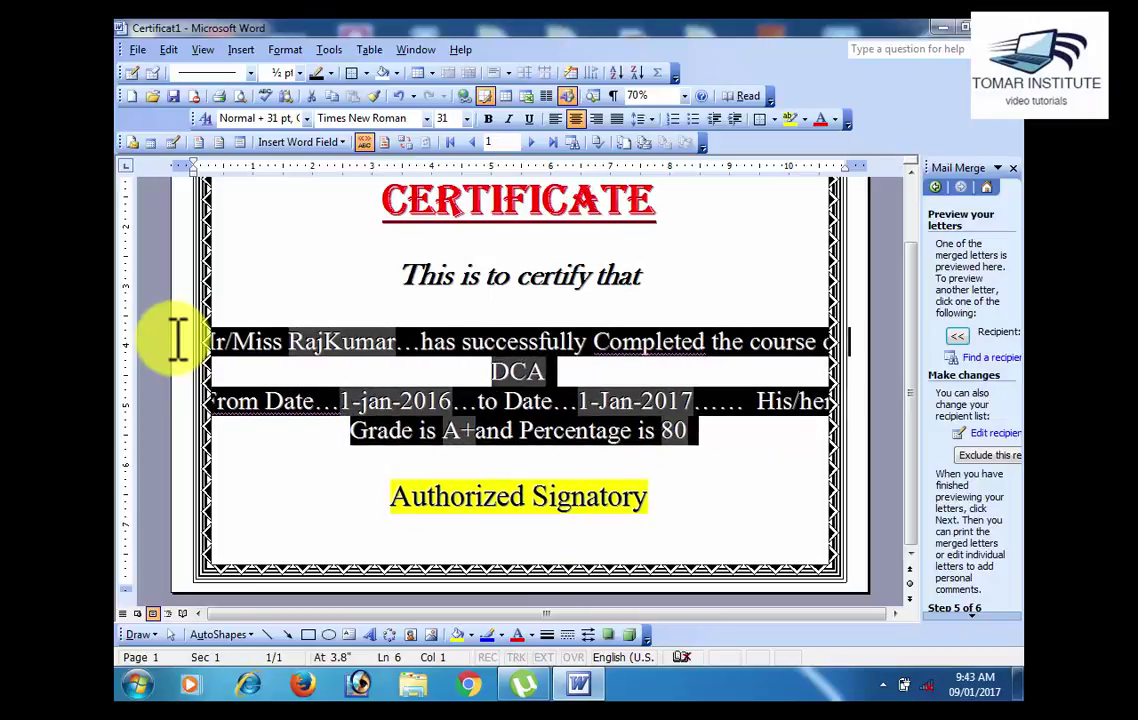
{"action": "key", "text": "ctrl+bracketleft"}
{"action": "key", "text": "ctrl+bracketleft"}
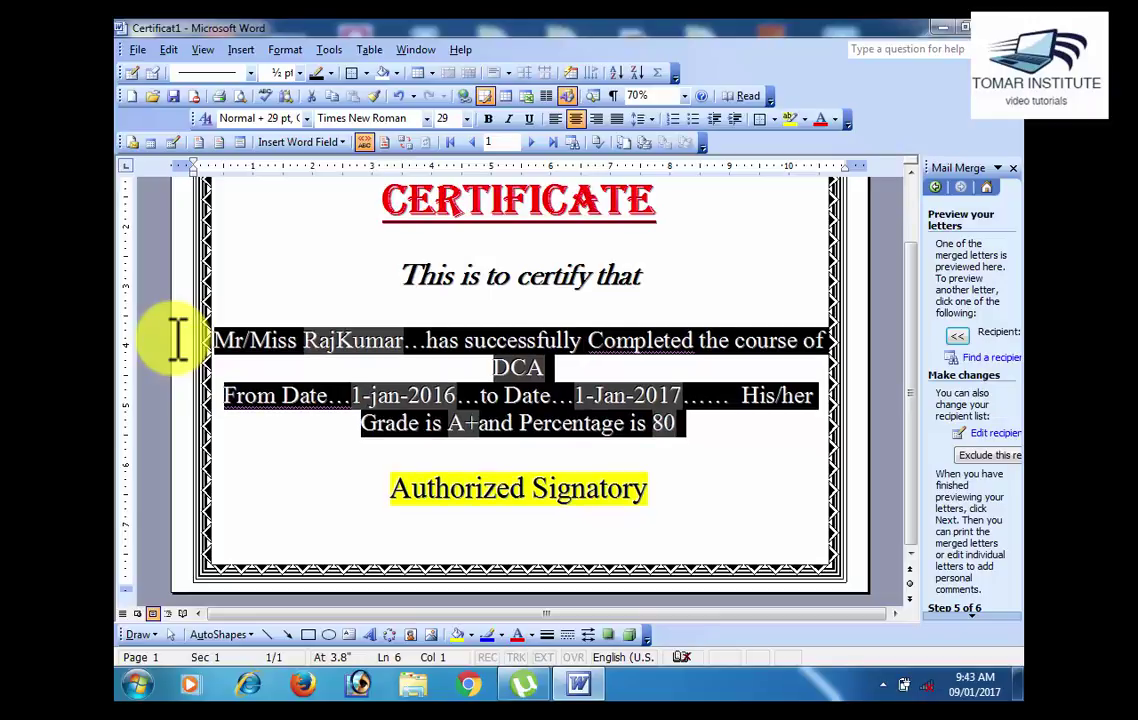
{"action": "key", "text": "ctrl+bracketleft"}
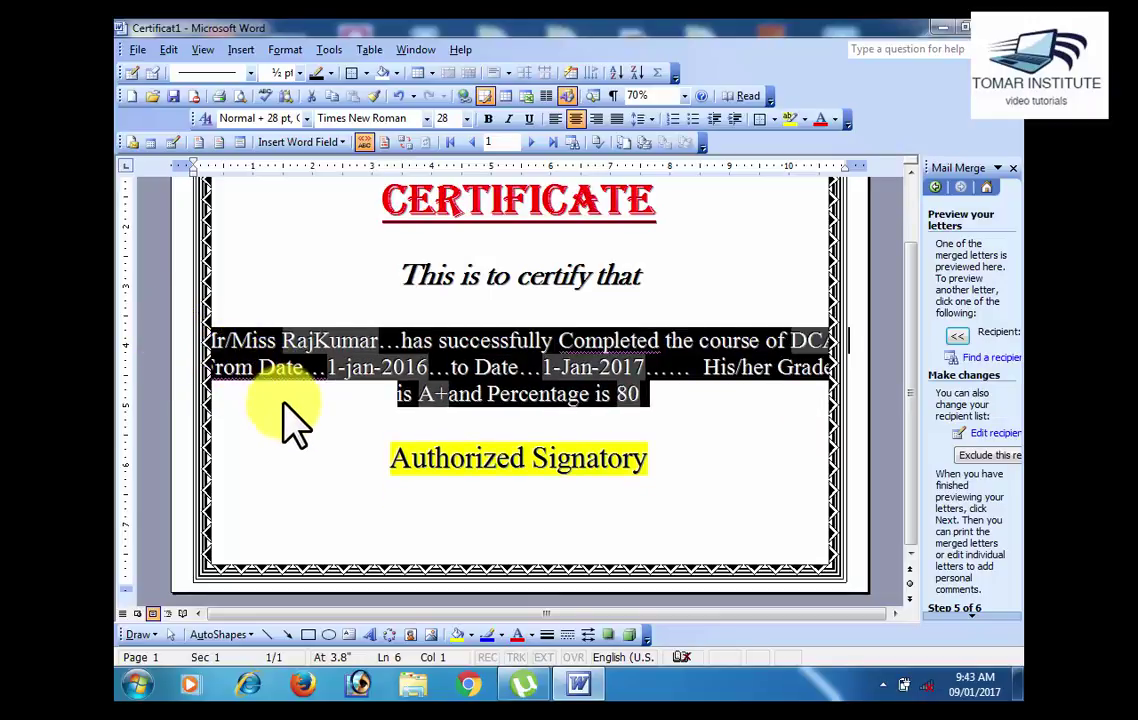
{"action": "key", "text": "ctrl+bracketright"}
{"action": "key", "text": "ctrl+bracketright"}
{"action": "key", "text": "ctrl+bracketright"}
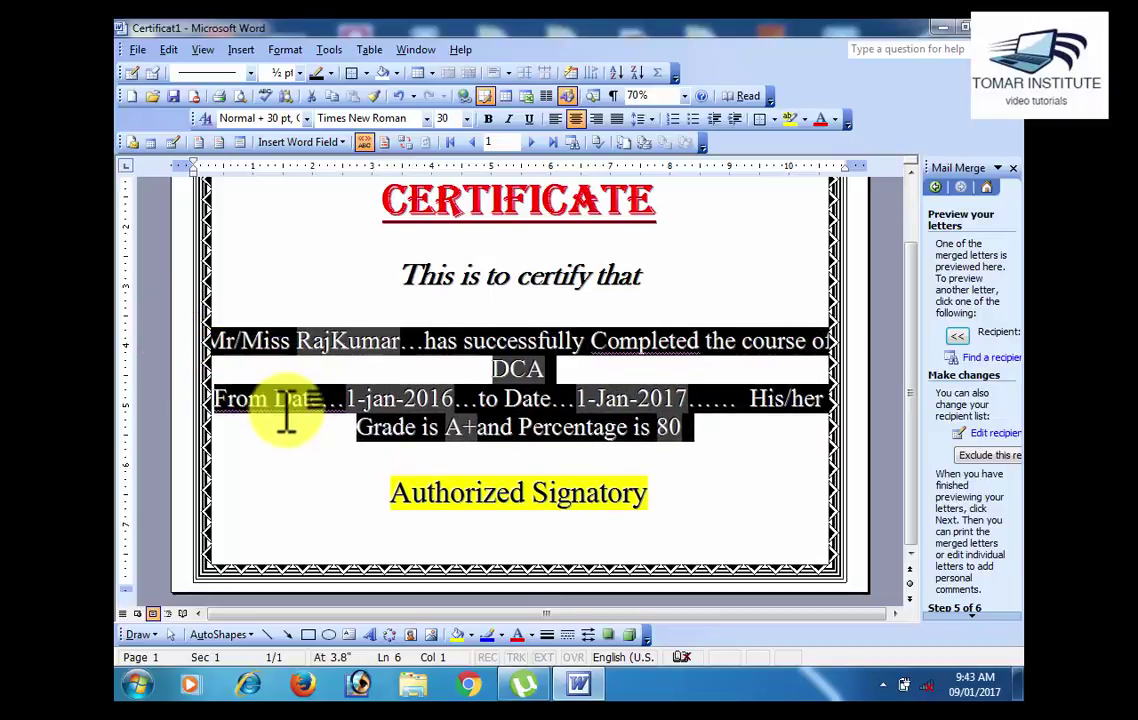
{"action": "key", "text": "ctrl+bracketright"}
{"action": "key", "text": "ctrl+bracketright"}
{"action": "key", "text": "ctrl+bracketright"}
{"action": "key", "text": "ctrl+bracketright"}
{"action": "key", "text": "ctrl+bracketleft"}
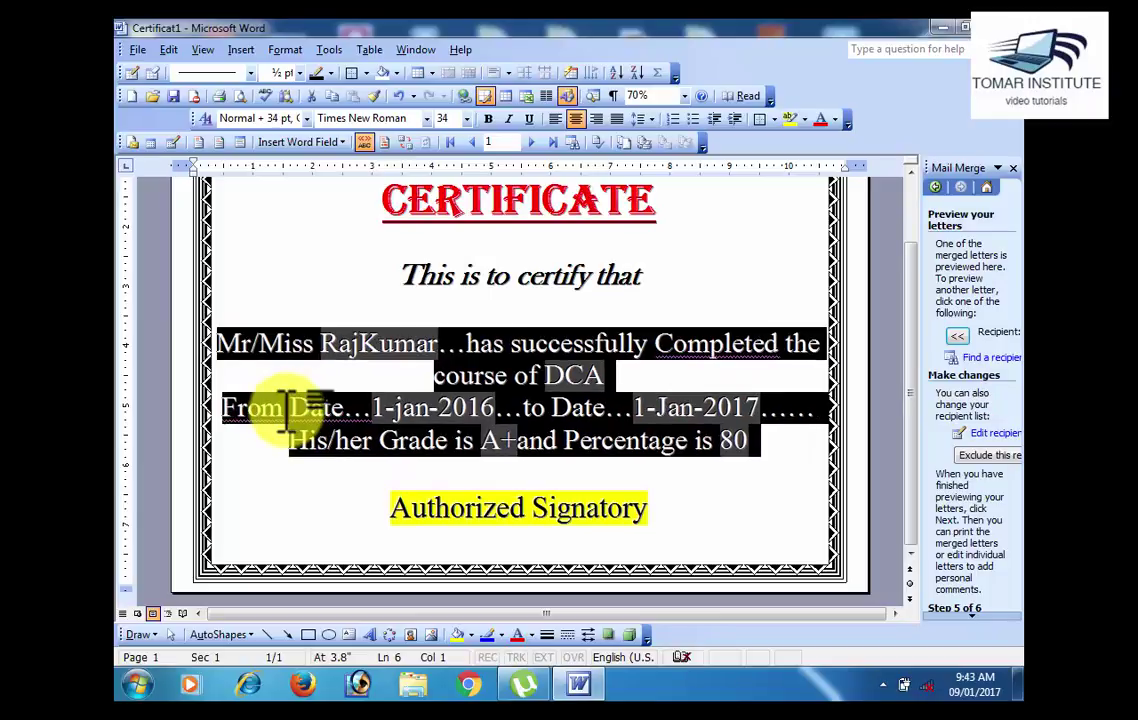
{"action": "left_click", "coordinate": [437, 508]}
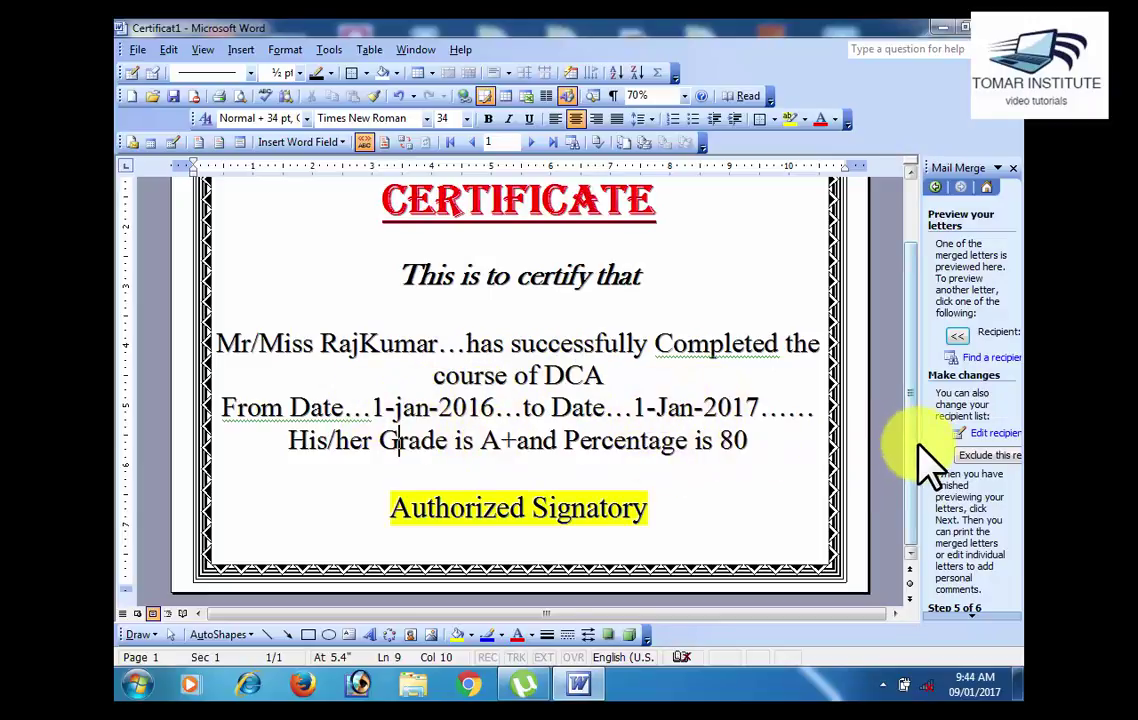
Drag the Mail Merge pane's left border leftward to widen the panel
{"action": "left_click_drag", "start_coordinate": [920, 443], "coordinate": [755, 433]}
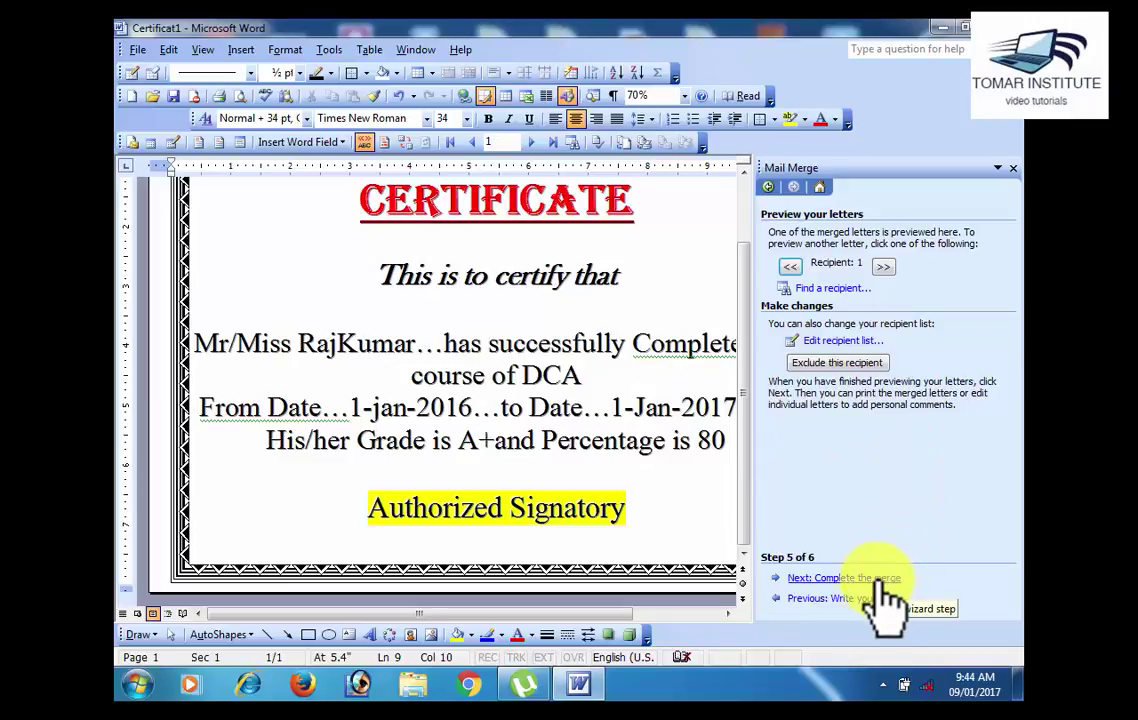
Complete the merge by editing individual letters for all records, creating Letters1
{"action": "left_click", "coordinate": [843, 578]}
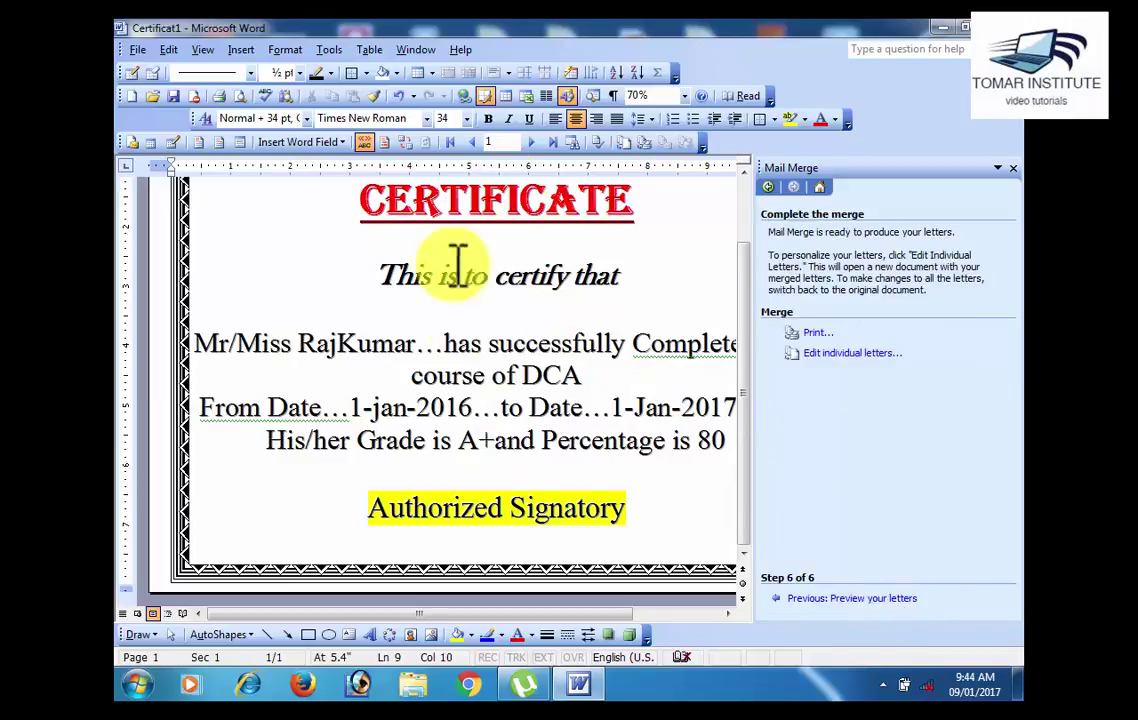
{"action": "left_click", "coordinate": [846, 354]}
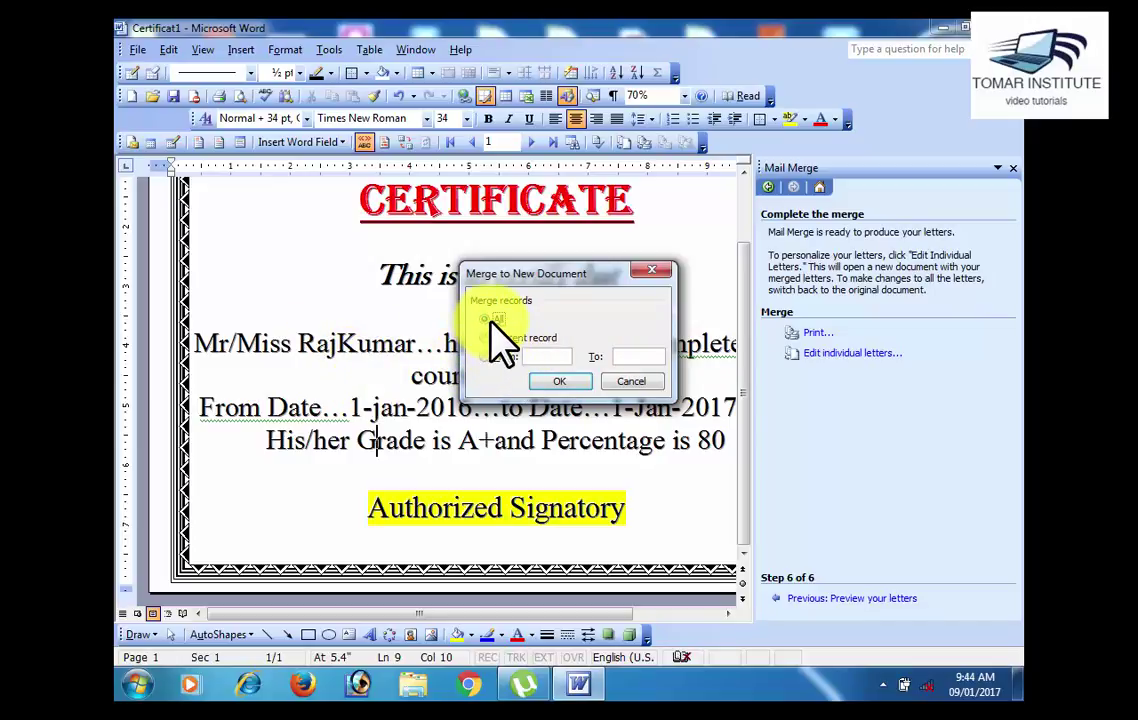
{"action": "left_click", "coordinate": [558, 382]}
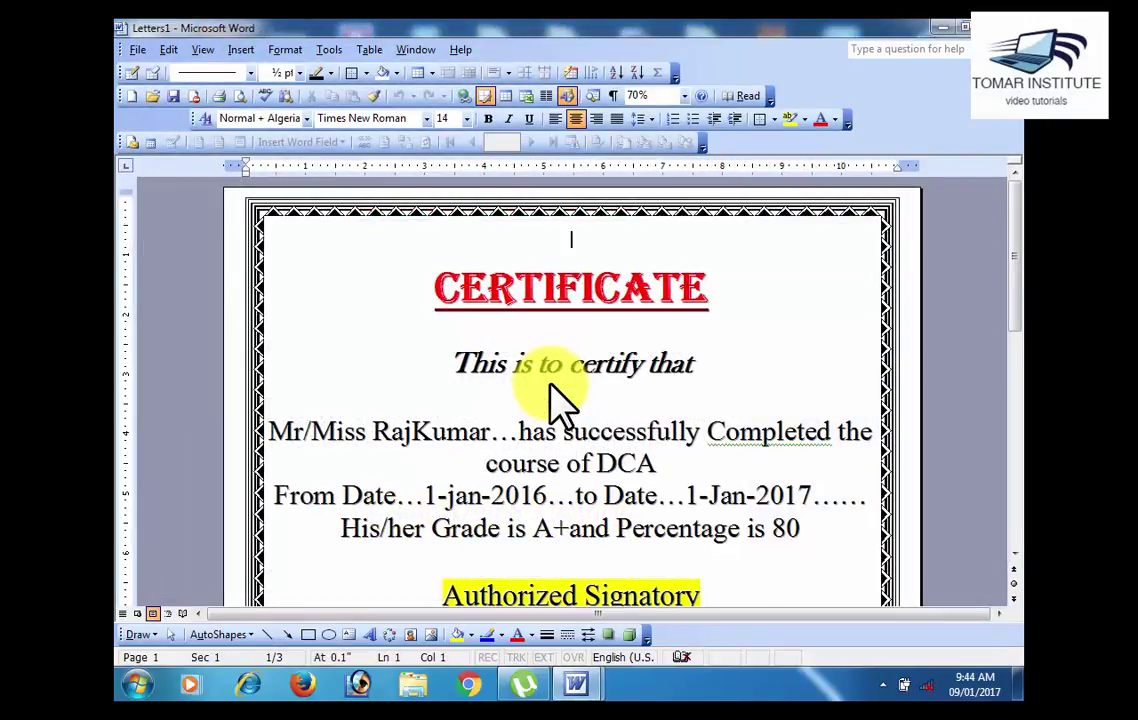
{"action": "double_click", "coordinate": [384, 430]}
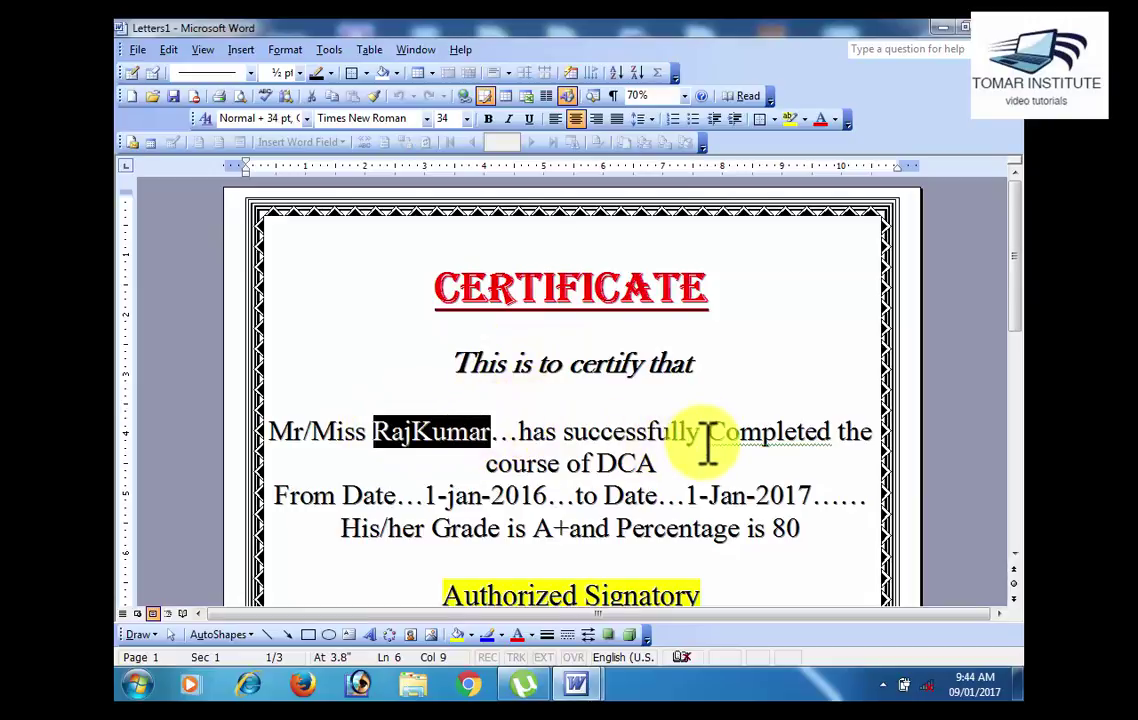
{"action": "scroll", "coordinate": [708, 448], "scroll_direction": "down", "scroll_amount": 3}
{"action": "scroll", "coordinate": [708, 448], "scroll_direction": "down", "scroll_amount": 1}
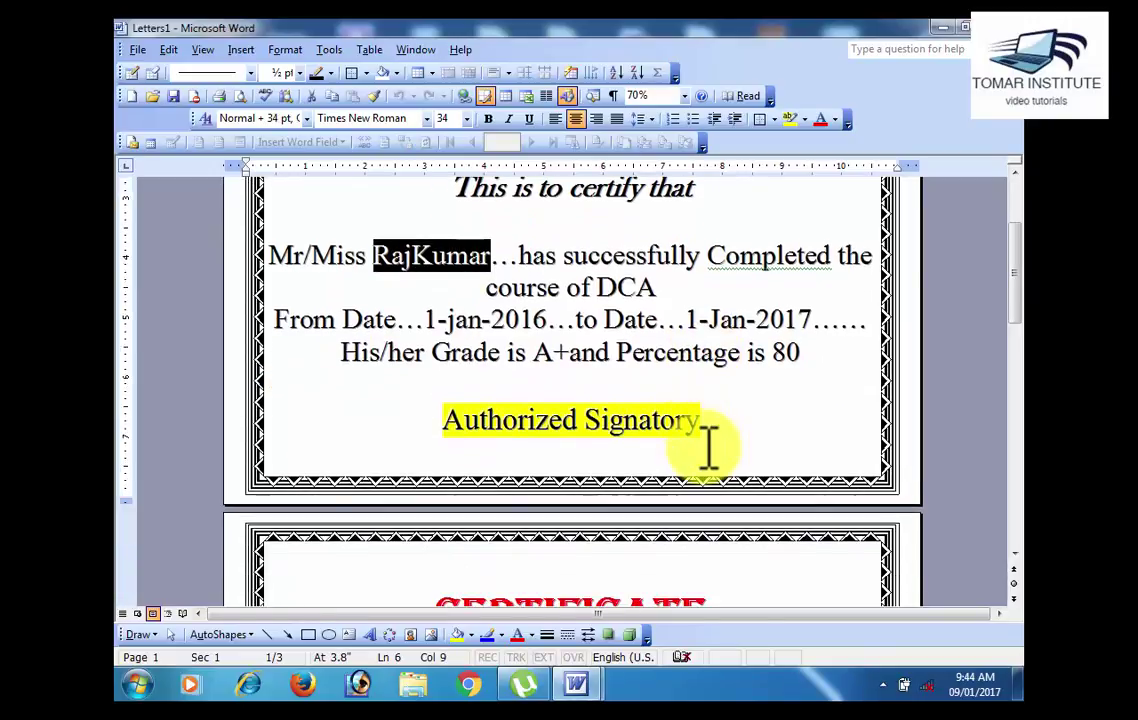
{"action": "scroll", "coordinate": [708, 448], "scroll_direction": "down", "scroll_amount": 1}
{"action": "scroll", "coordinate": [708, 448], "scroll_direction": "down", "scroll_amount": 1}
{"action": "scroll", "coordinate": [706, 447], "scroll_direction": "up", "scroll_amount": 1}
{"action": "scroll", "coordinate": [709, 462], "scroll_direction": "down", "scroll_amount": 2}
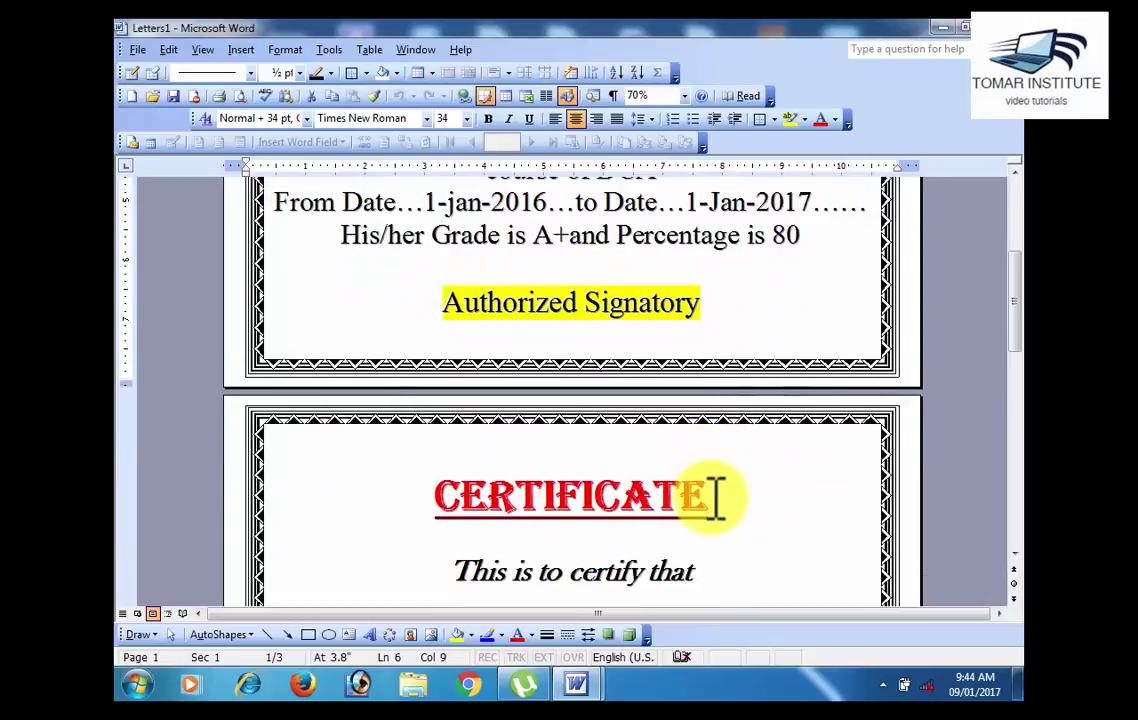
{"action": "scroll", "coordinate": [716, 495], "scroll_direction": "down", "scroll_amount": 3}
{"action": "scroll", "coordinate": [712, 510], "scroll_direction": "down", "scroll_amount": 1}
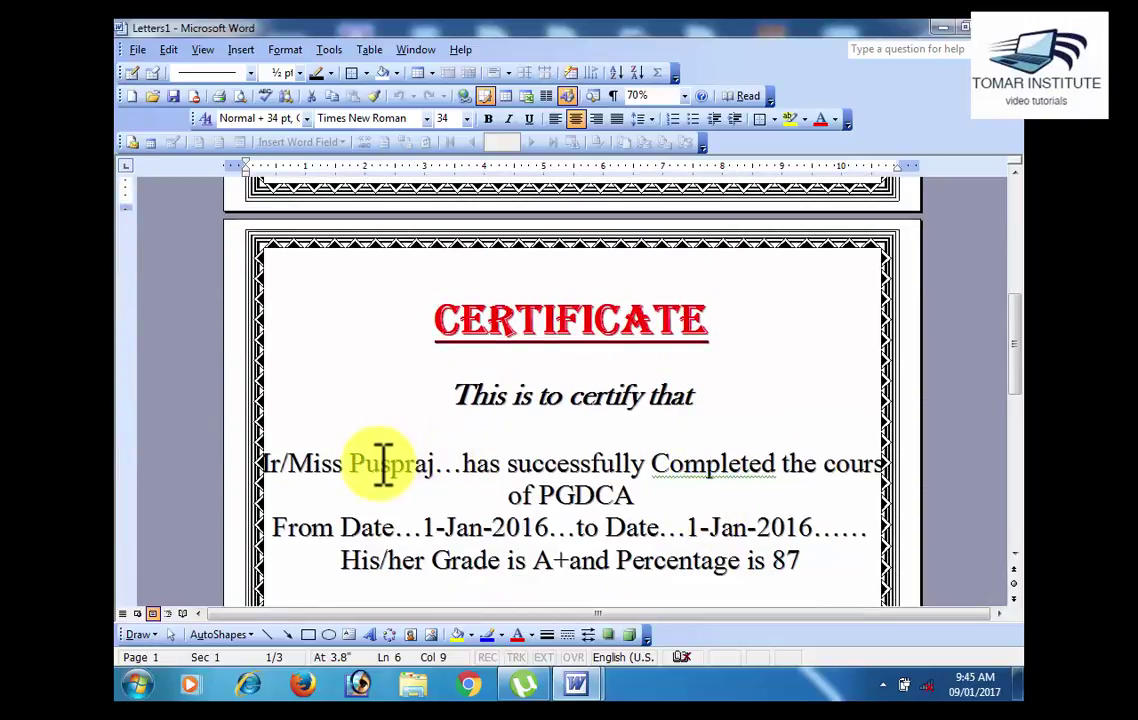
{"action": "left_click_drag", "start_coordinate": [350, 463], "coordinate": [435, 463]}
{"action": "scroll", "coordinate": [624, 553], "scroll_direction": "down", "scroll_amount": 2}
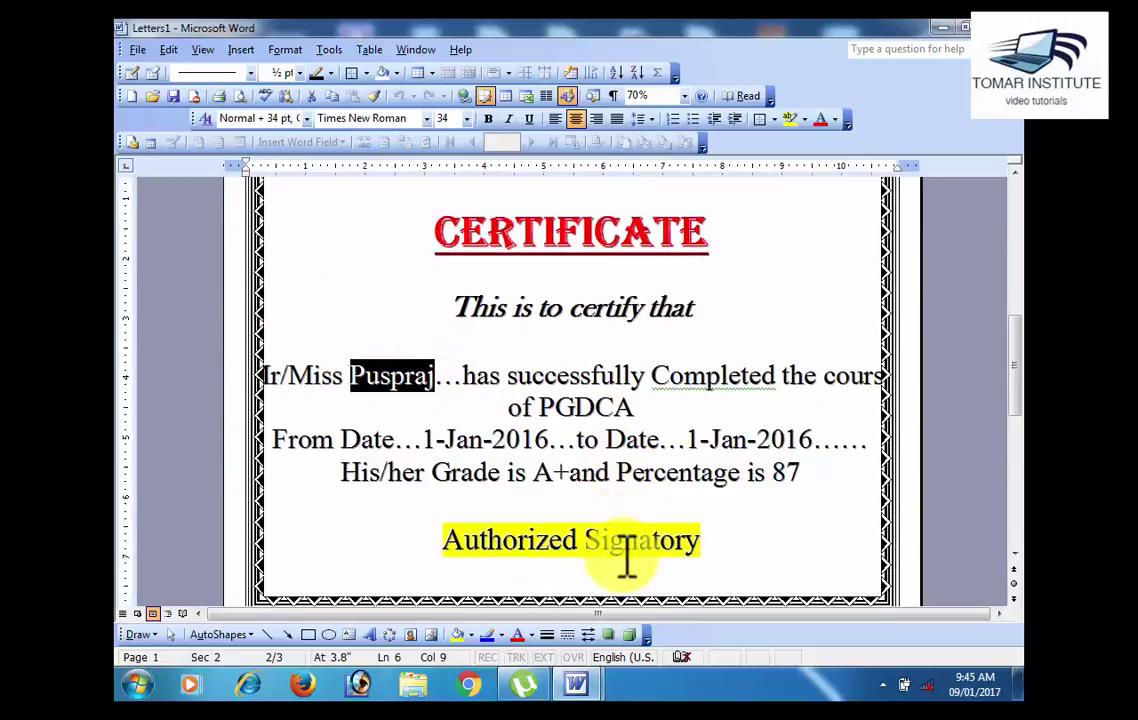
{"action": "scroll", "coordinate": [624, 553], "scroll_direction": "down", "scroll_amount": 4}
{"action": "left_click_drag", "start_coordinate": [1020, 410], "coordinate": [1016, 485]}
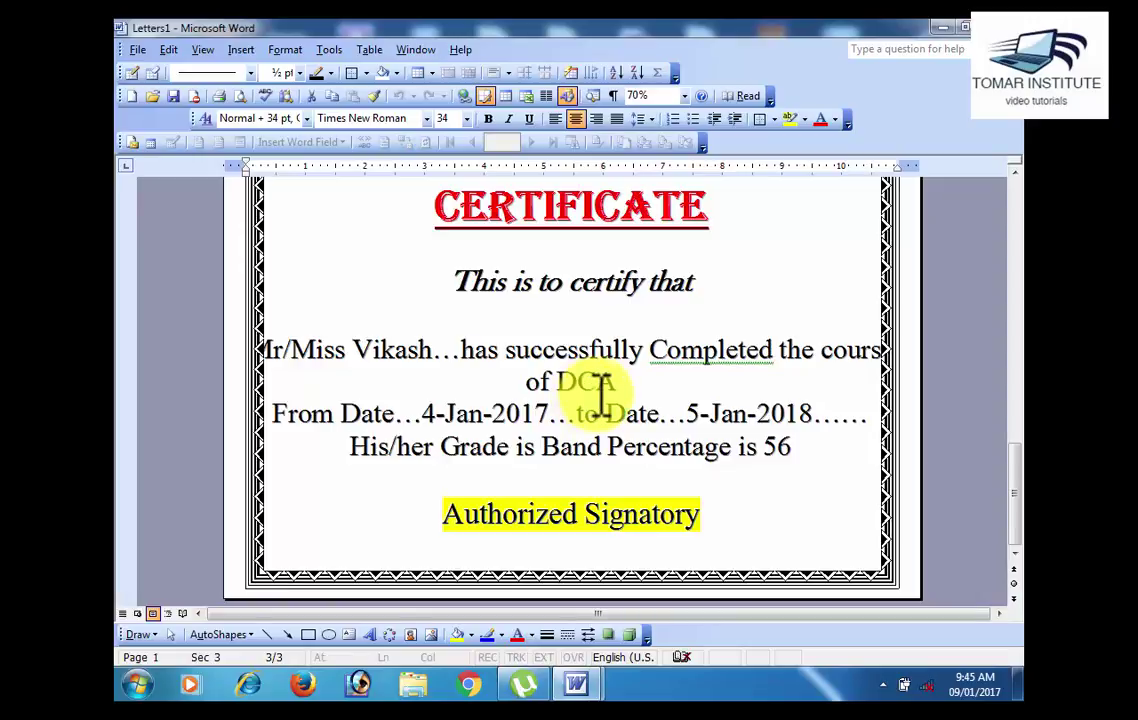
{"action": "scroll", "coordinate": [601, 393], "scroll_direction": "down", "scroll_amount": 5}
{"action": "scroll", "coordinate": [597, 389], "scroll_direction": "up", "scroll_amount": 4}
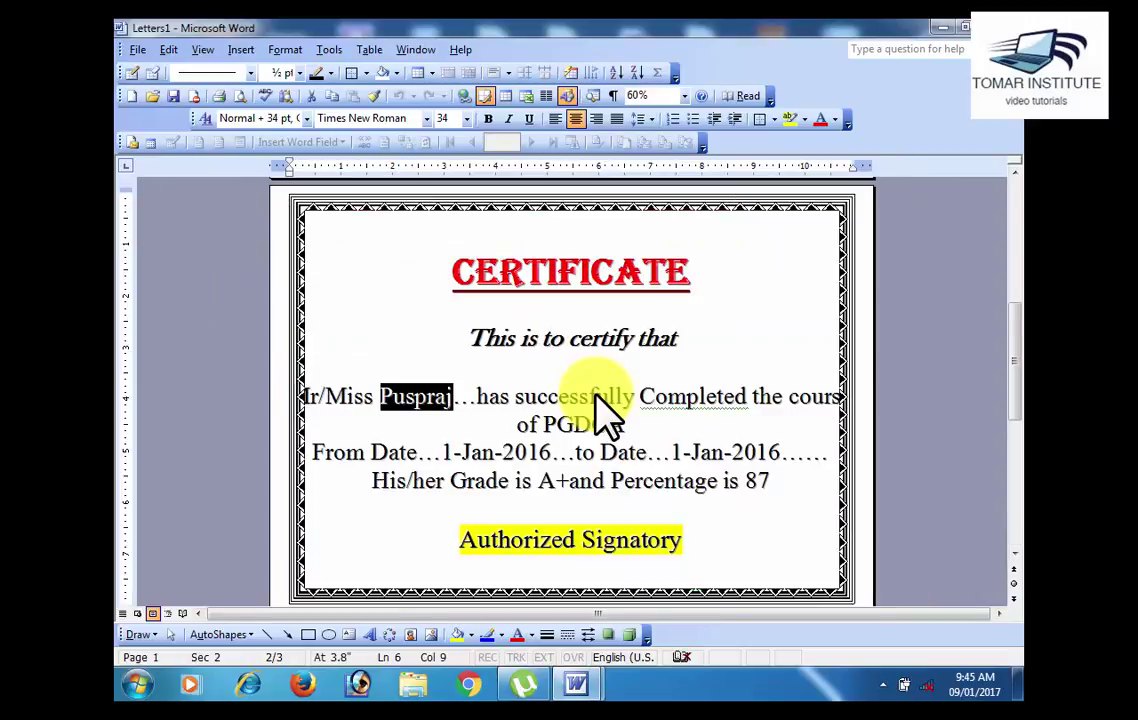
{"action": "scroll", "coordinate": [612, 394], "scroll_direction": "up", "scroll_amount": 5}
{"action": "scroll", "coordinate": [667, 395], "scroll_direction": "down", "scroll_amount": 1}
{"action": "scroll", "coordinate": [662, 393], "scroll_direction": "down", "scroll_amount": 1}
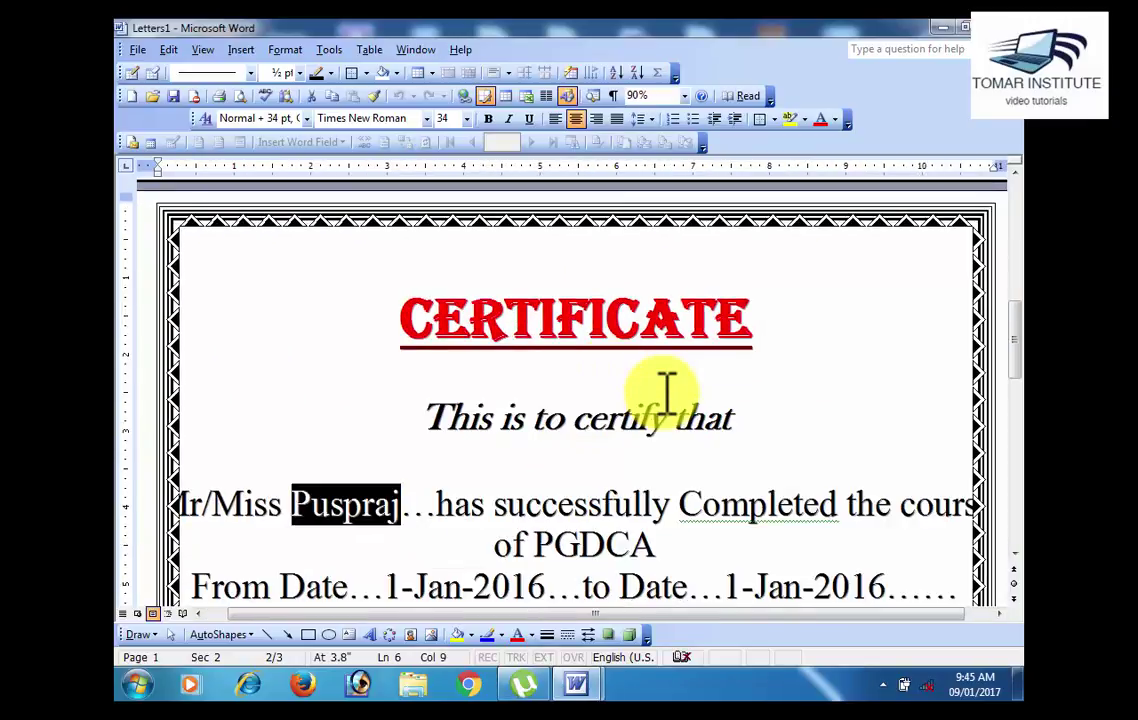
{"action": "scroll", "coordinate": [662, 393], "scroll_direction": "down", "scroll_amount": 1}
{"action": "scroll", "coordinate": [657, 392], "scroll_direction": "up", "scroll_amount": 4}
{"action": "scroll", "coordinate": [660, 395], "scroll_direction": "up", "scroll_amount": 2}
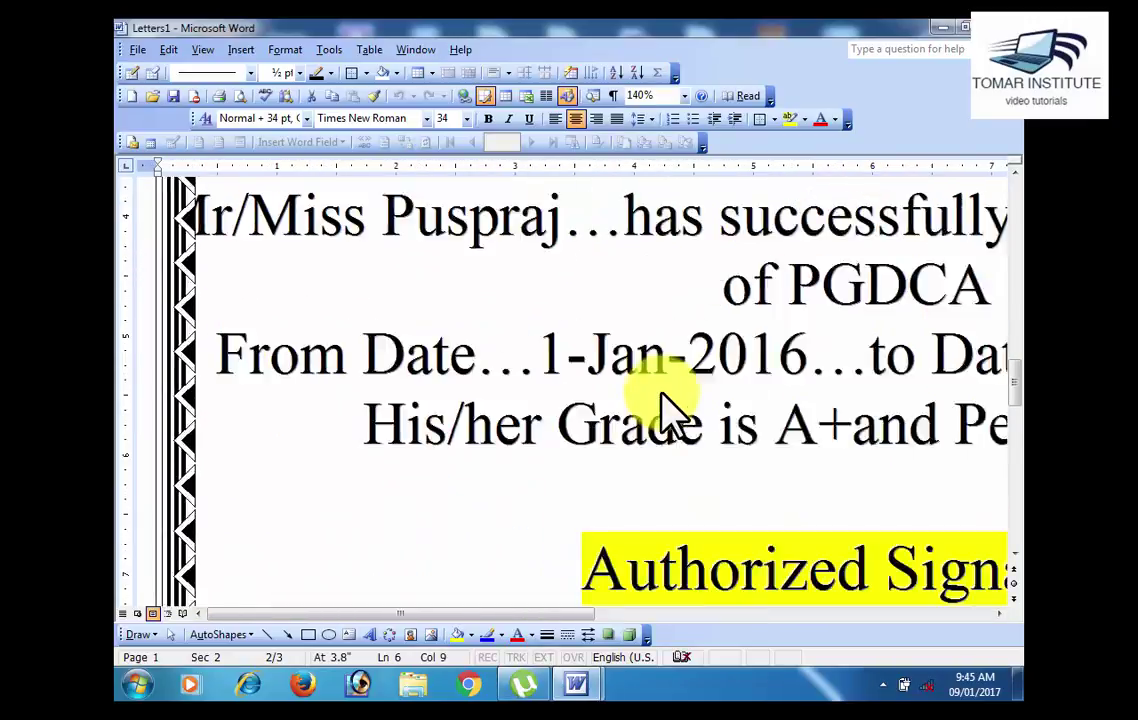
{"action": "scroll", "coordinate": [660, 406], "scroll_direction": "up", "scroll_amount": 6}
{"action": "scroll", "coordinate": [662, 400], "scroll_direction": "down", "scroll_amount": 1}
{"action": "scroll", "coordinate": [665, 390], "scroll_direction": "down", "scroll_amount": 1}
{"action": "scroll", "coordinate": [665, 392], "scroll_direction": "down", "scroll_amount": 5}
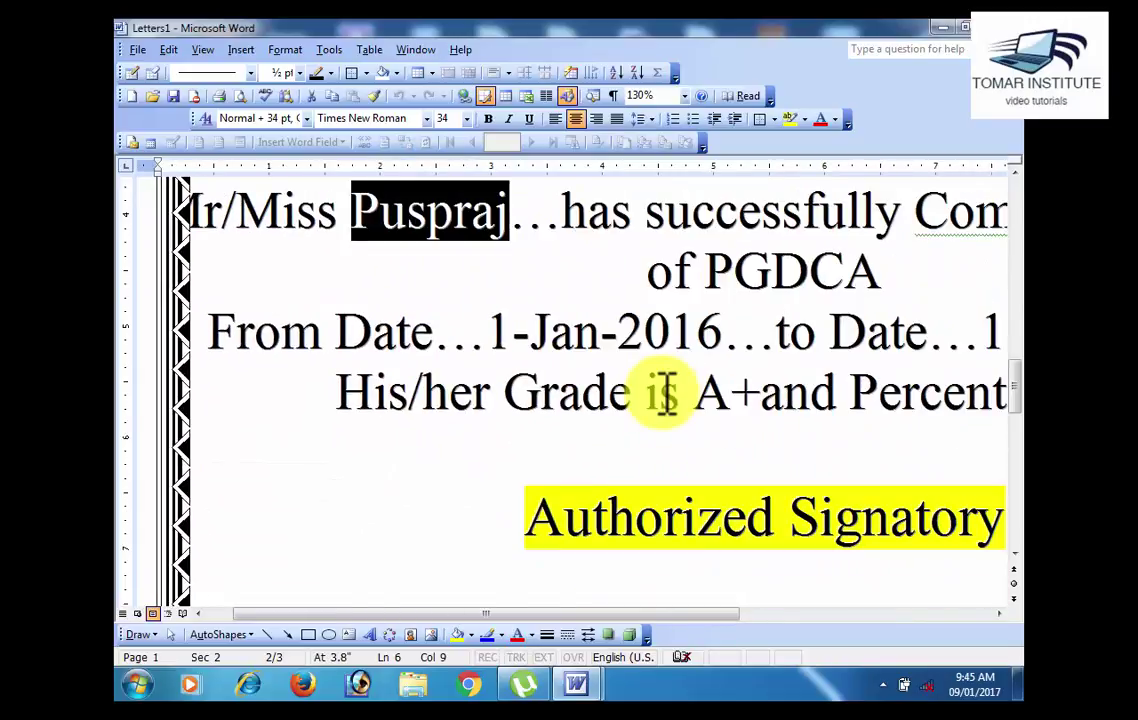
{"action": "scroll", "coordinate": [665, 392], "scroll_direction": "down", "scroll_amount": 1}
{"action": "scroll", "coordinate": [665, 392], "scroll_direction": "down", "scroll_amount": 3}
{"action": "scroll", "coordinate": [667, 393], "scroll_direction": "down", "scroll_amount": 2}
{"action": "scroll", "coordinate": [665, 394], "scroll_direction": "down", "scroll_amount": 2}
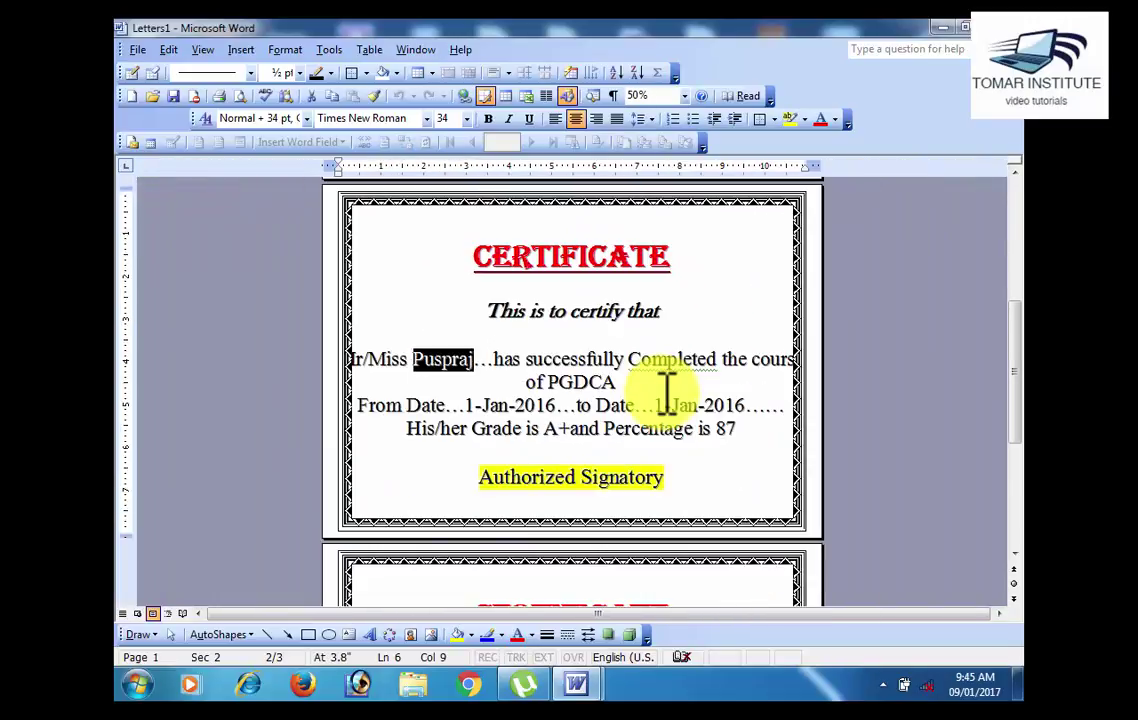
{"action": "scroll", "coordinate": [665, 394], "scroll_direction": "down", "scroll_amount": 1}
{"action": "left_click", "coordinate": [597, 305]}
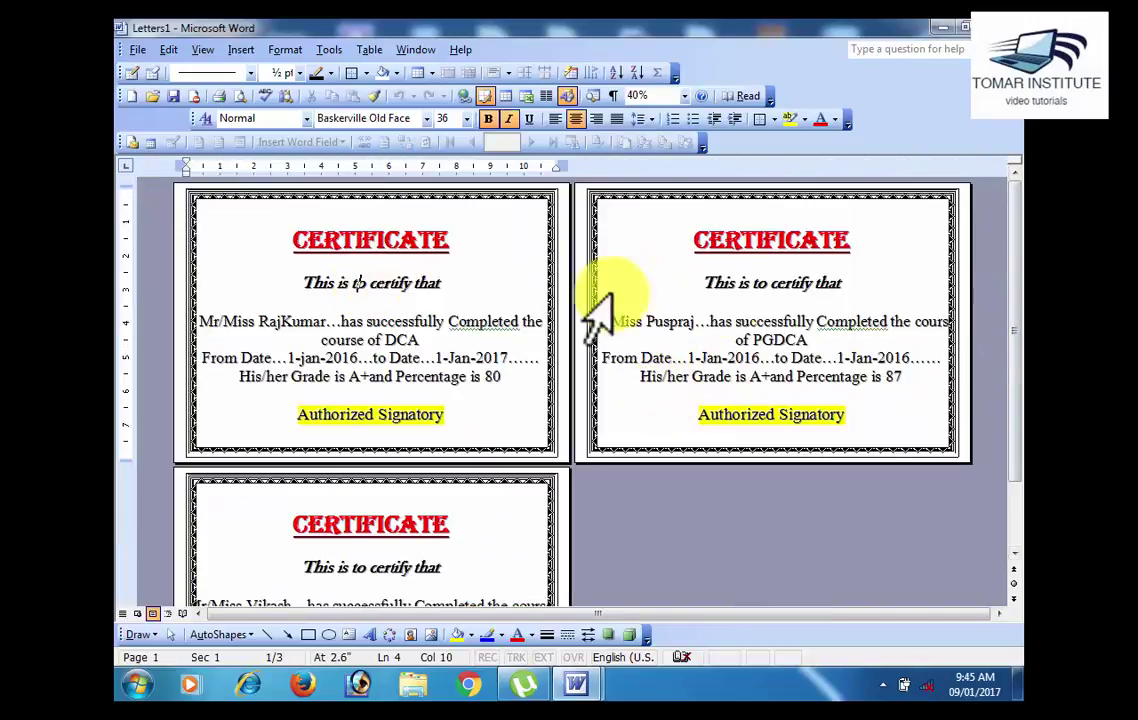
{"action": "left_click", "coordinate": [432, 518]}
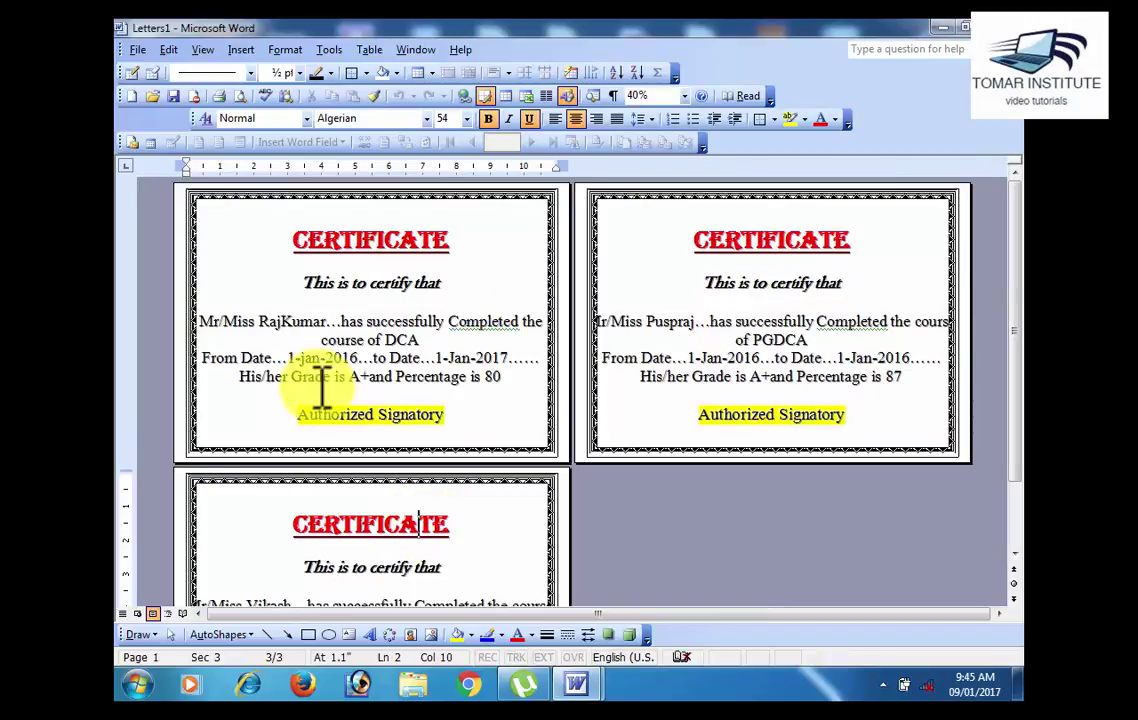
{"action": "left_click", "coordinate": [415, 341]}
{"action": "key", "text": "Up"}
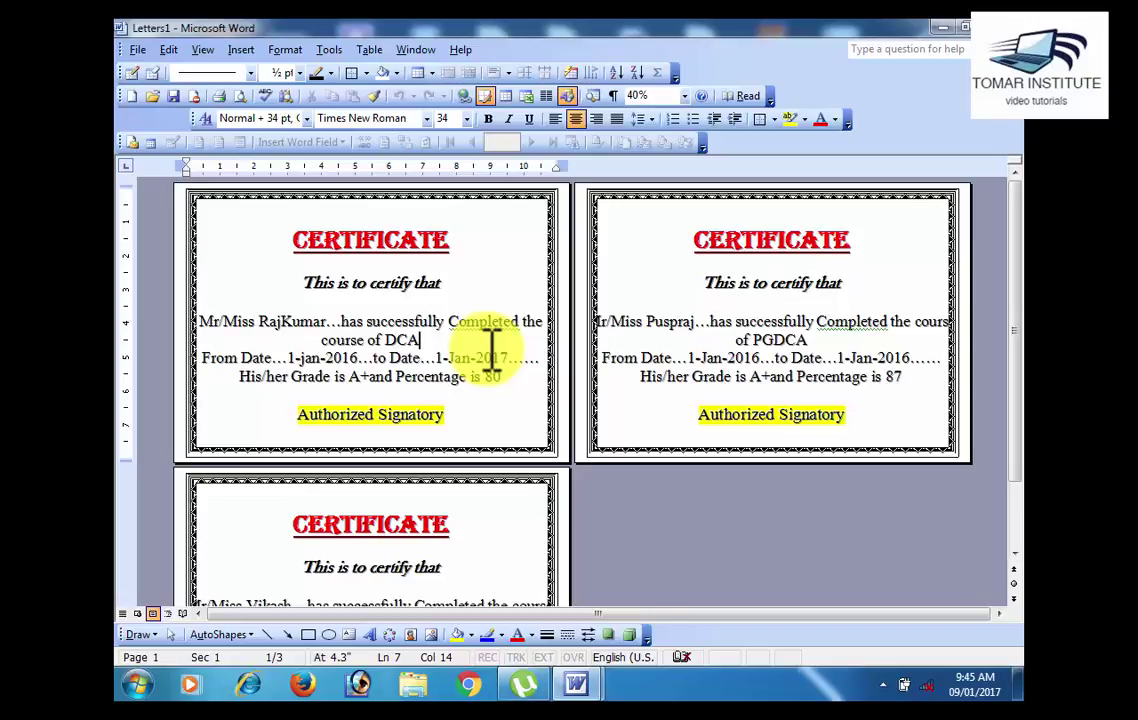
{"action": "left_click", "coordinate": [683, 300]}
{"action": "left_click", "coordinate": [440, 592]}
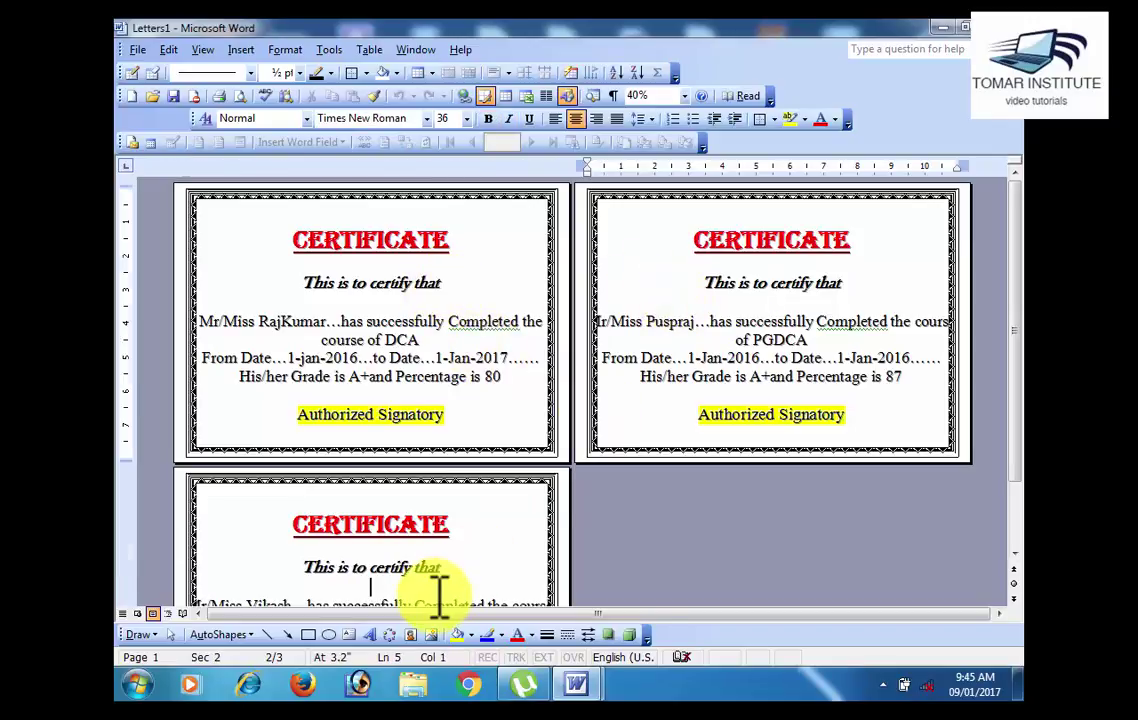
{"action": "left_click", "coordinate": [302, 323]}
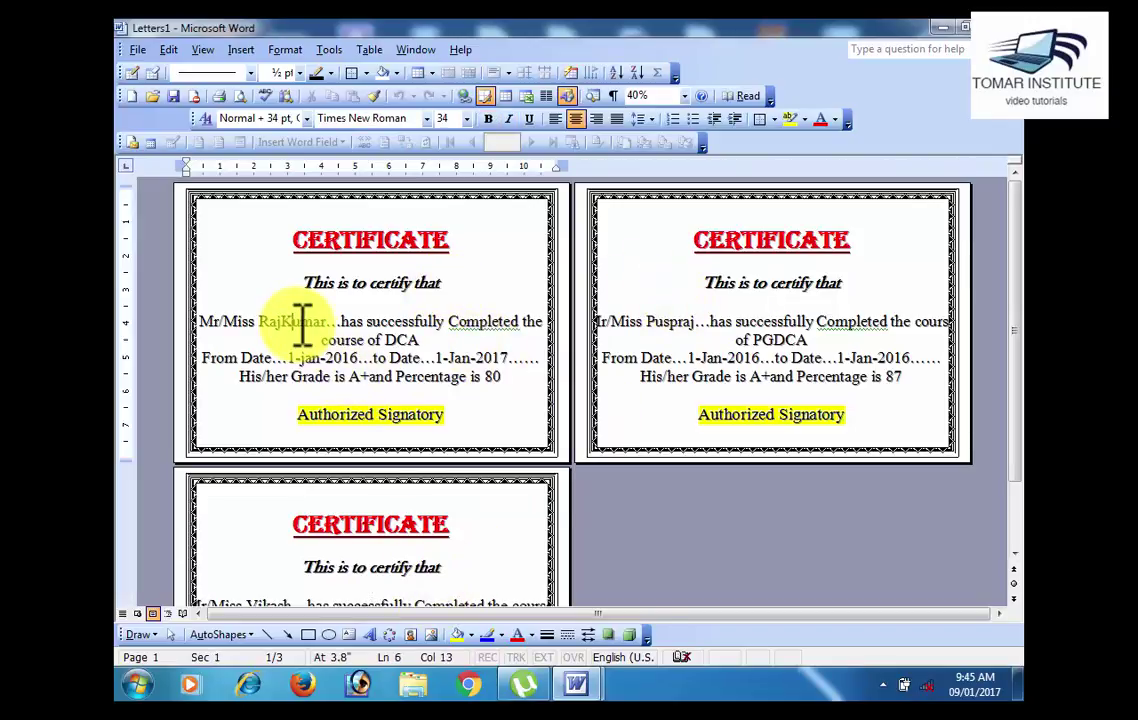
{"action": "left_click", "coordinate": [408, 340]}
{"action": "left_click", "coordinate": [364, 376]}
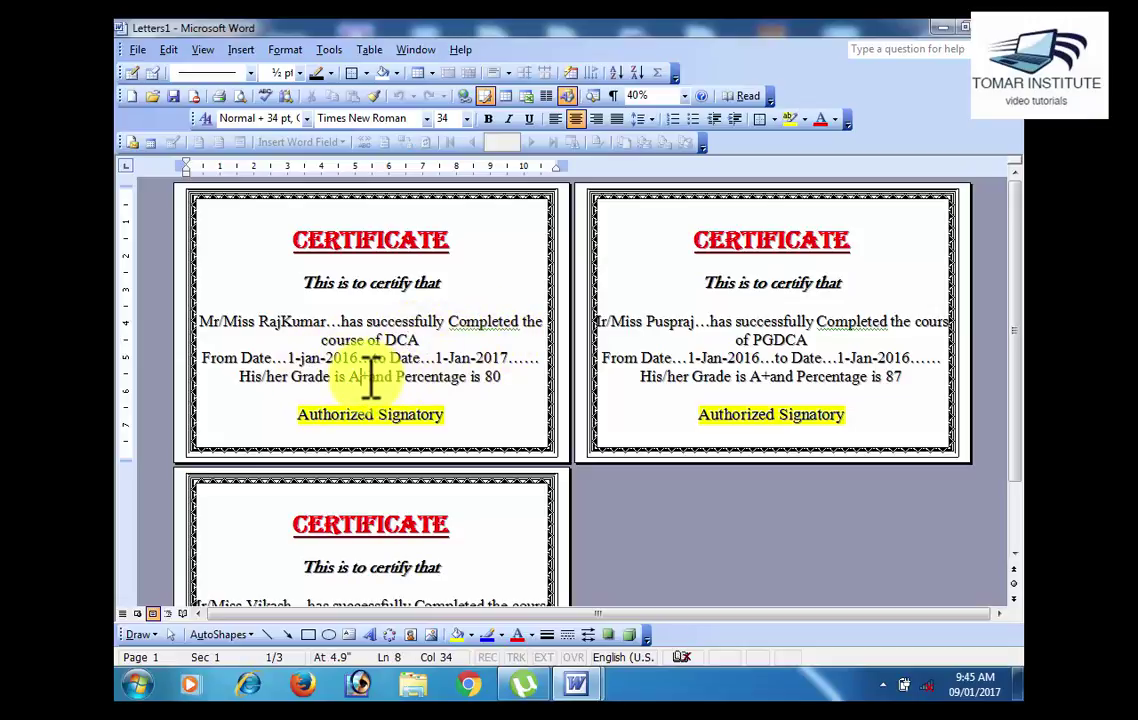
{"action": "left_click", "coordinate": [720, 340]}
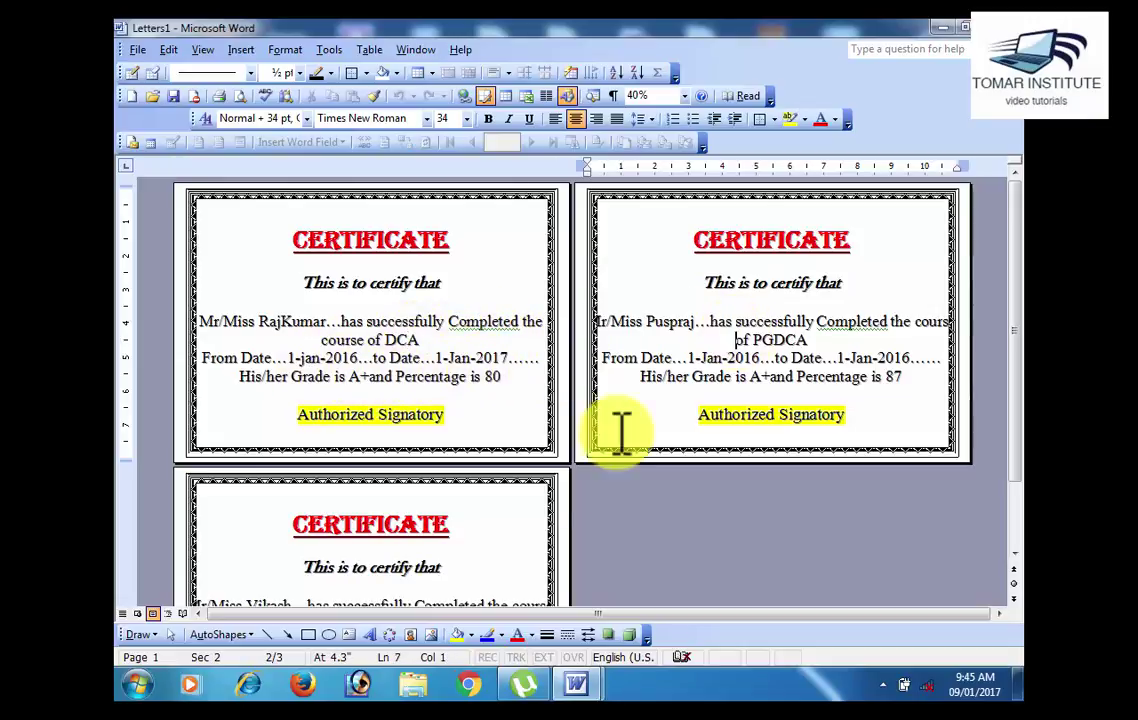
{"action": "left_click", "coordinate": [515, 515]}
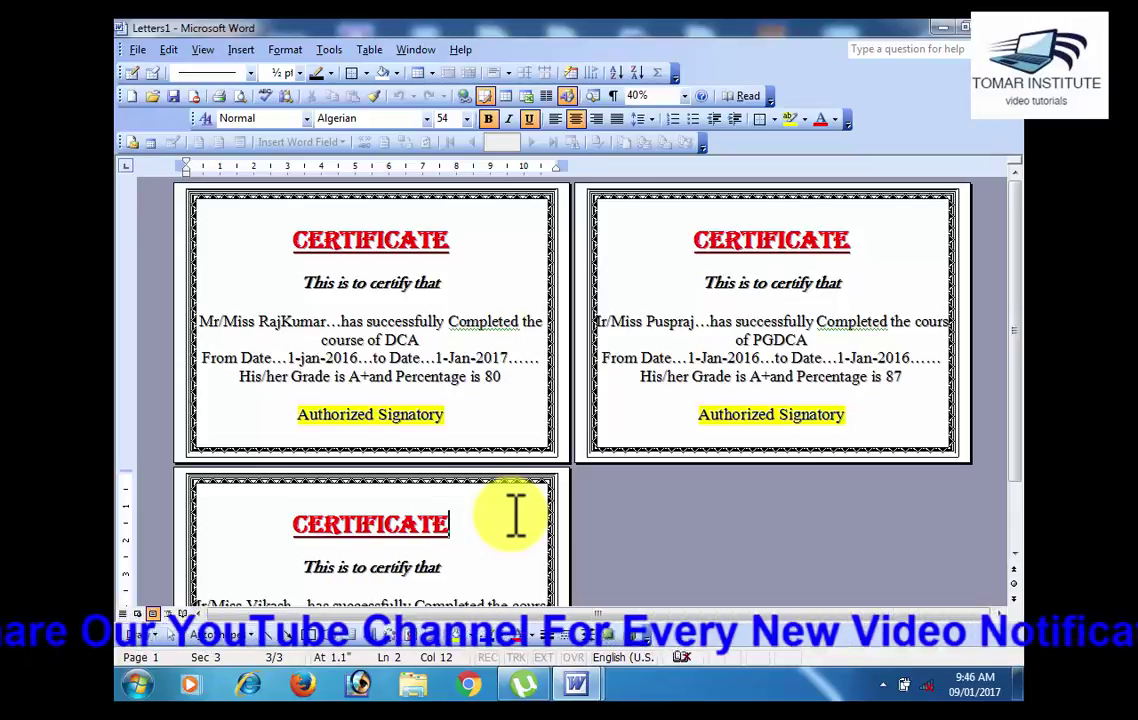
{"action": "left_click", "coordinate": [485, 435]}
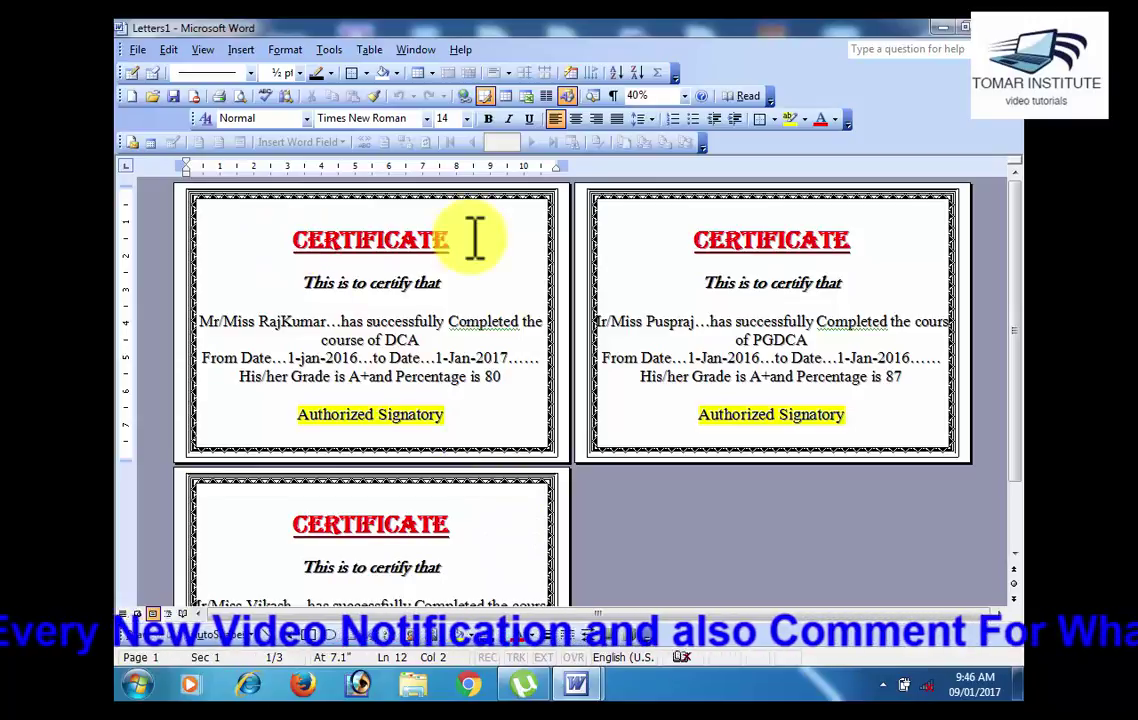
{"action": "left_click", "coordinate": [490, 510]}
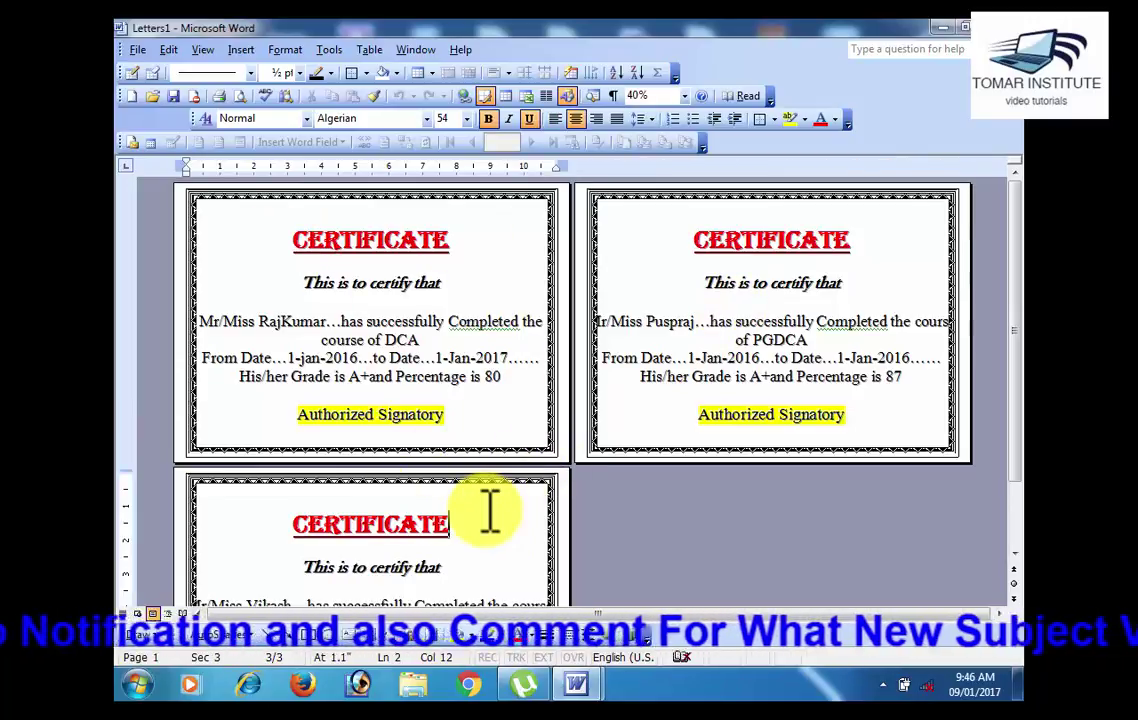